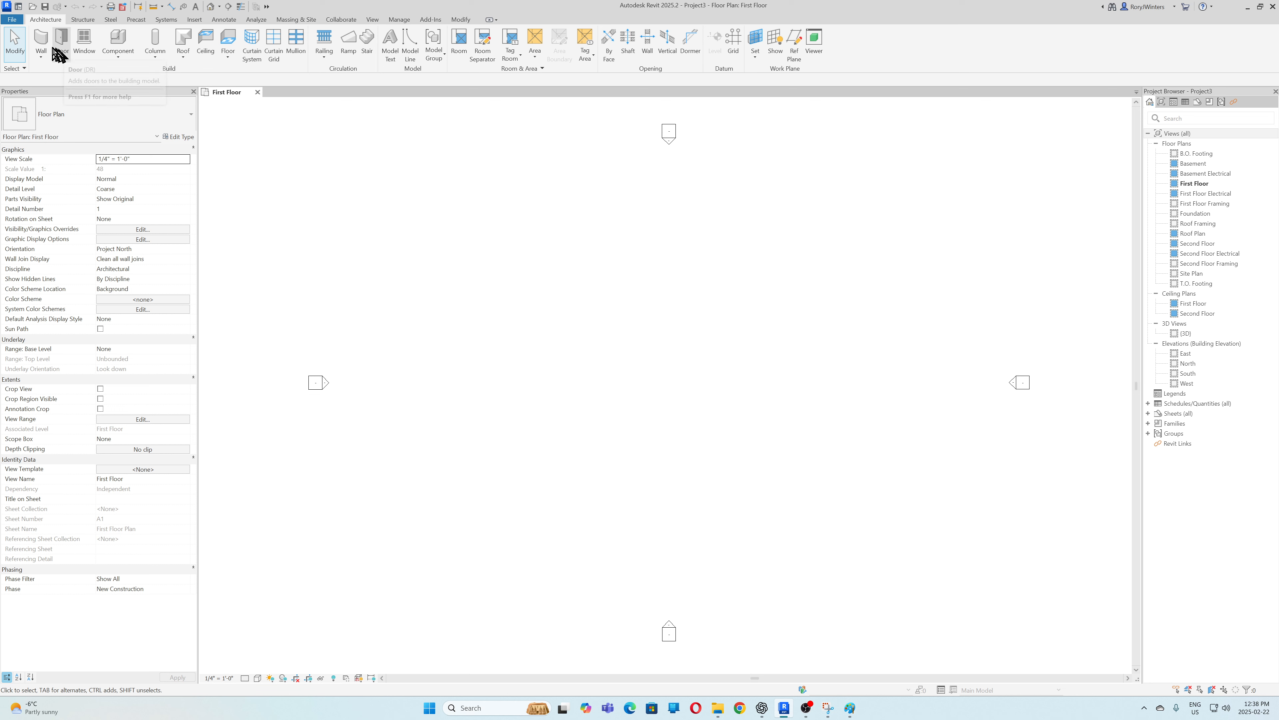
- Set up a new wall of type Exterior - Brick on Wood Stud with its height going up to the Second Floor level
{"action": "left_click", "coordinate": [44, 48]}
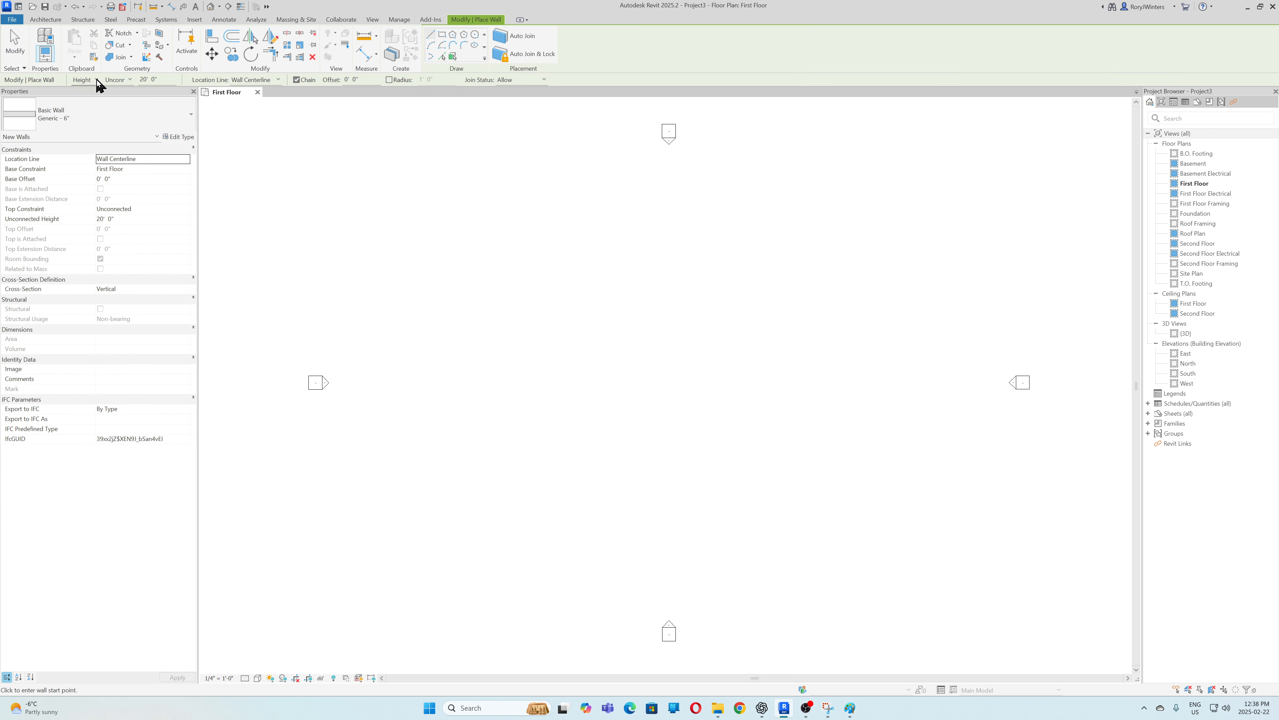
{"action": "left_click", "coordinate": [119, 81]}
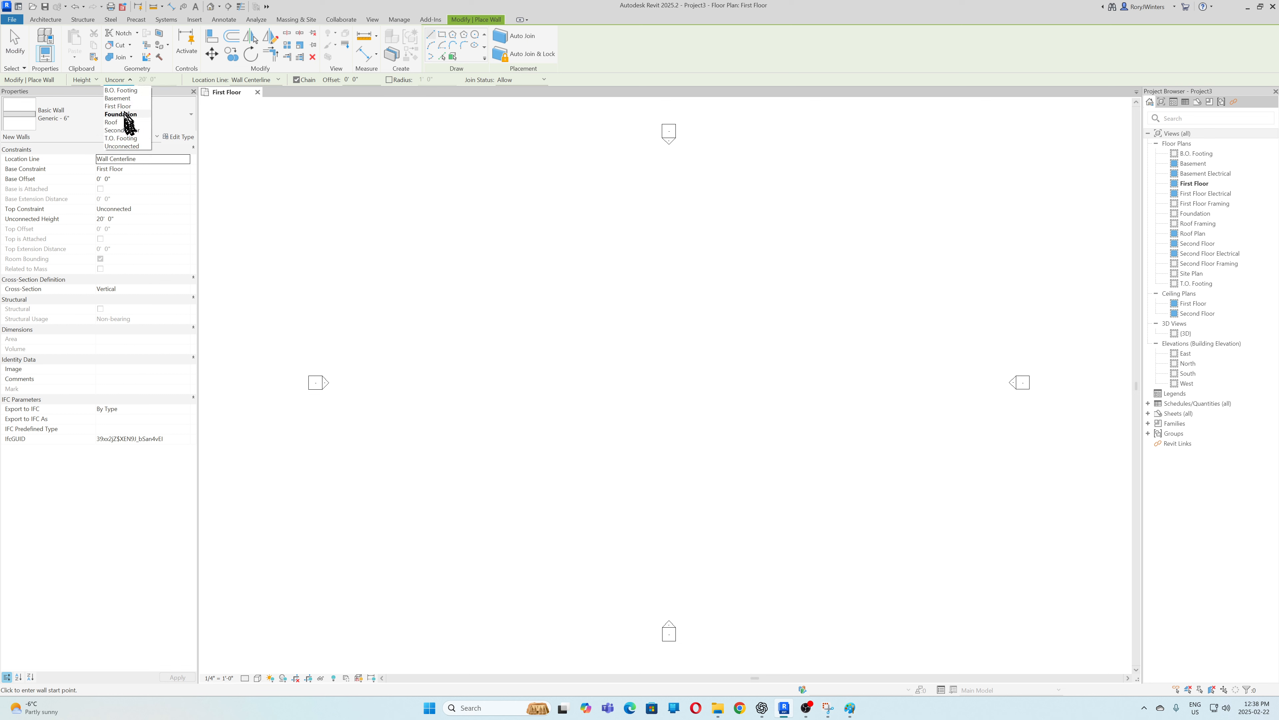
{"action": "left_click", "coordinate": [130, 131]}
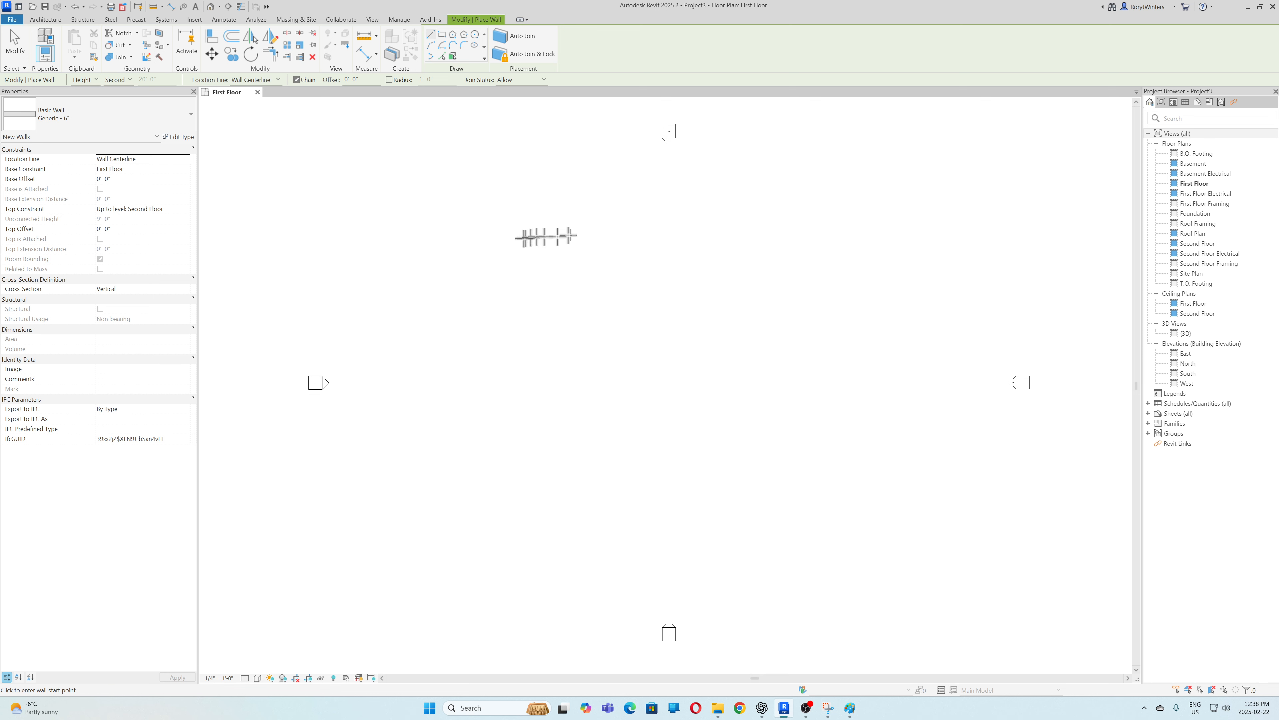
{"action": "left_click", "coordinate": [606, 292]}
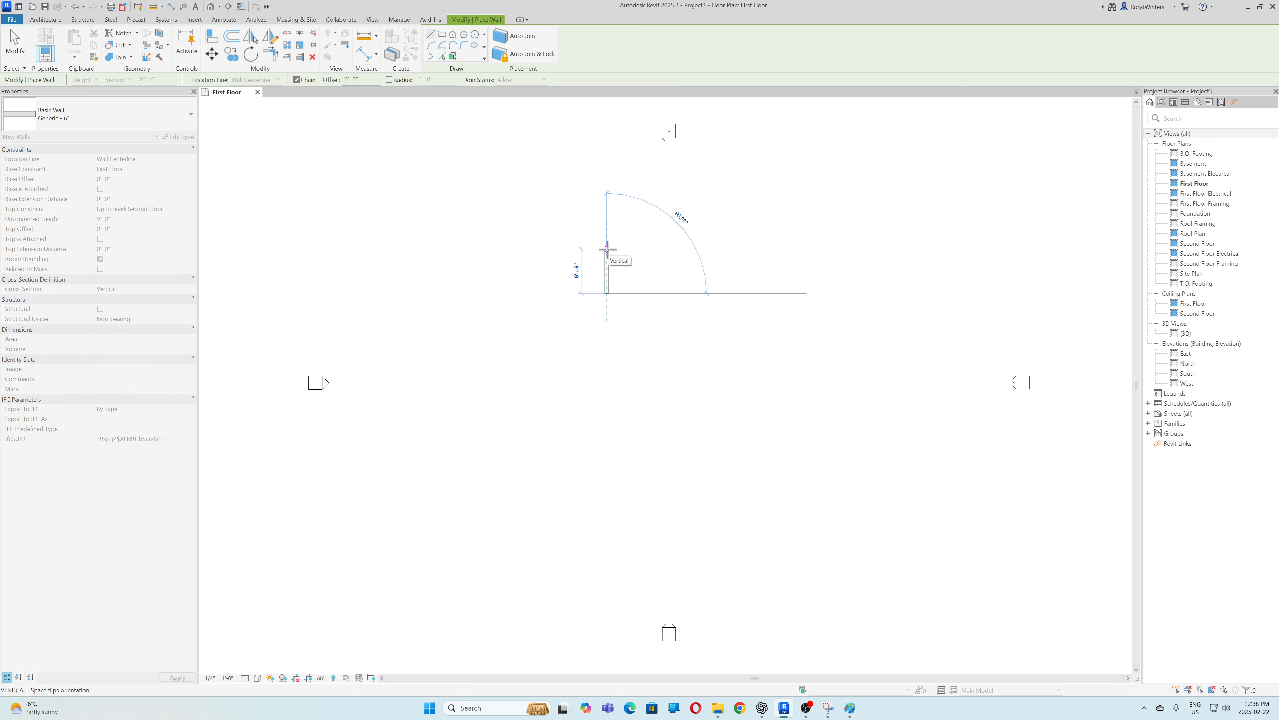
{"action": "key", "text": "Escape"}
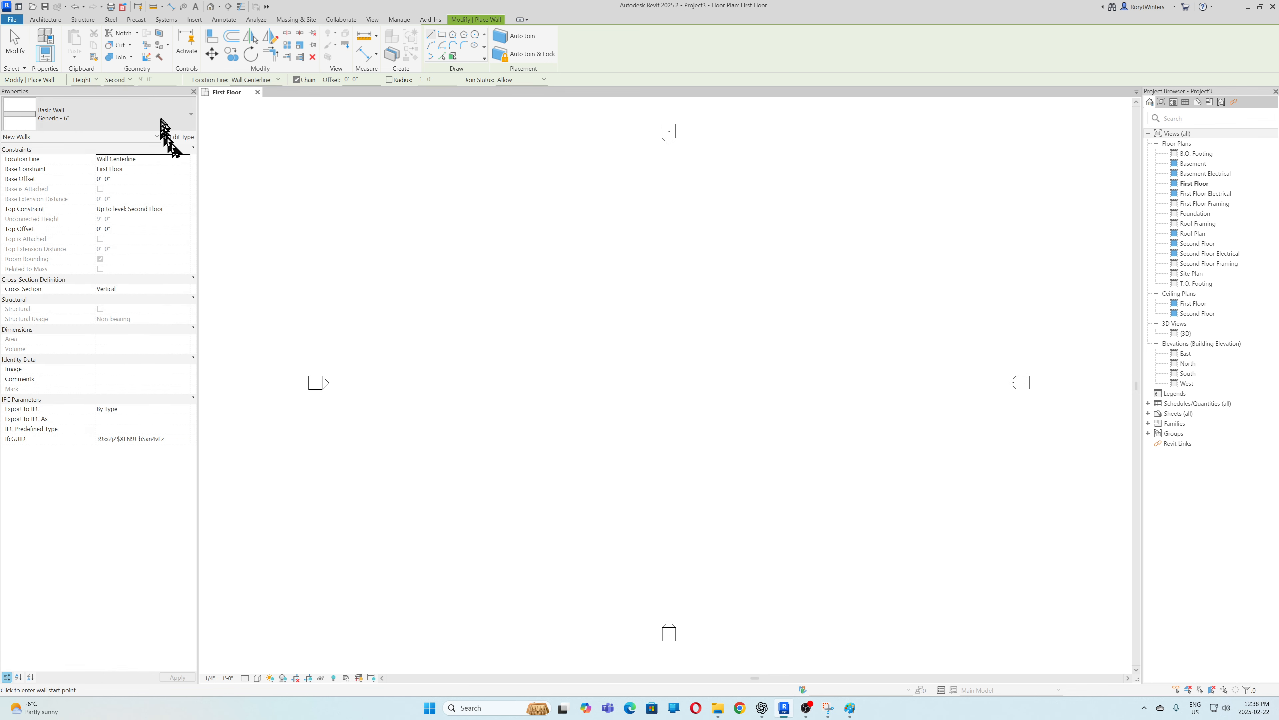
{"action": "left_click", "coordinate": [192, 119]}
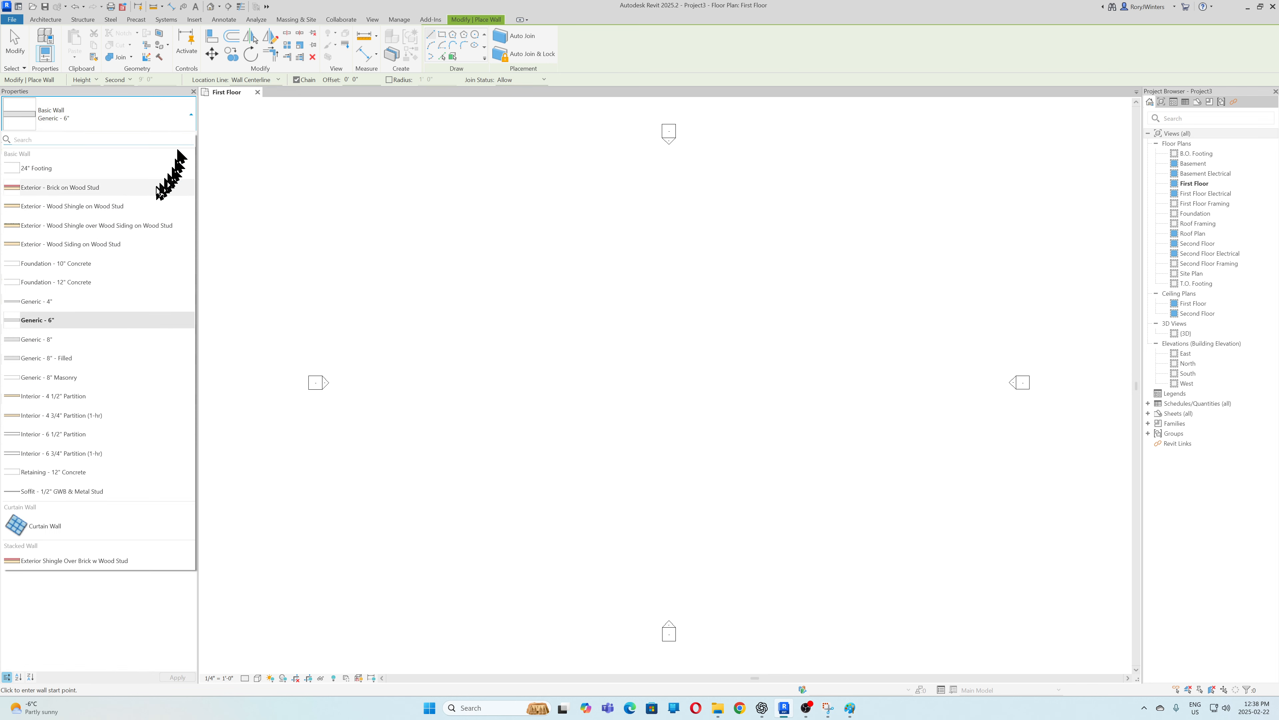
{"action": "left_click", "coordinate": [101, 188]}
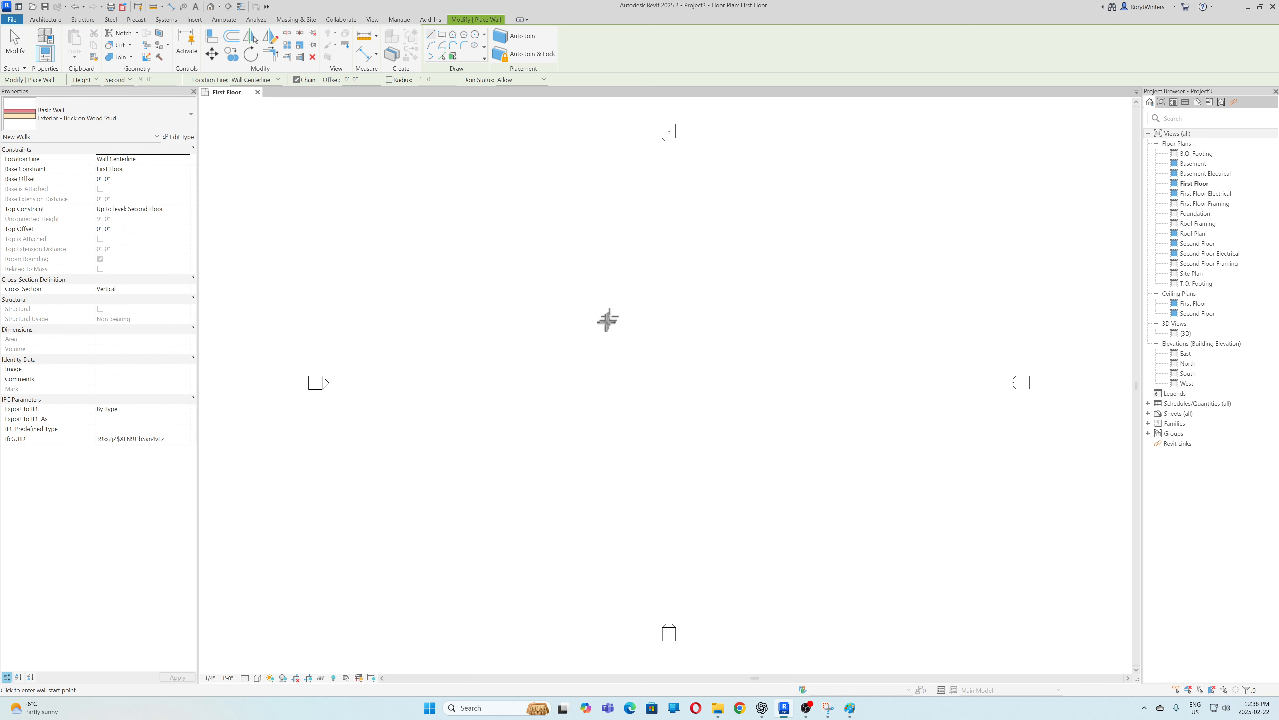
- Draw a vertical wall about 6' long upward, continuing with a horizontal wall about 16' long to the east
{"action": "left_click", "coordinate": [598, 311]}
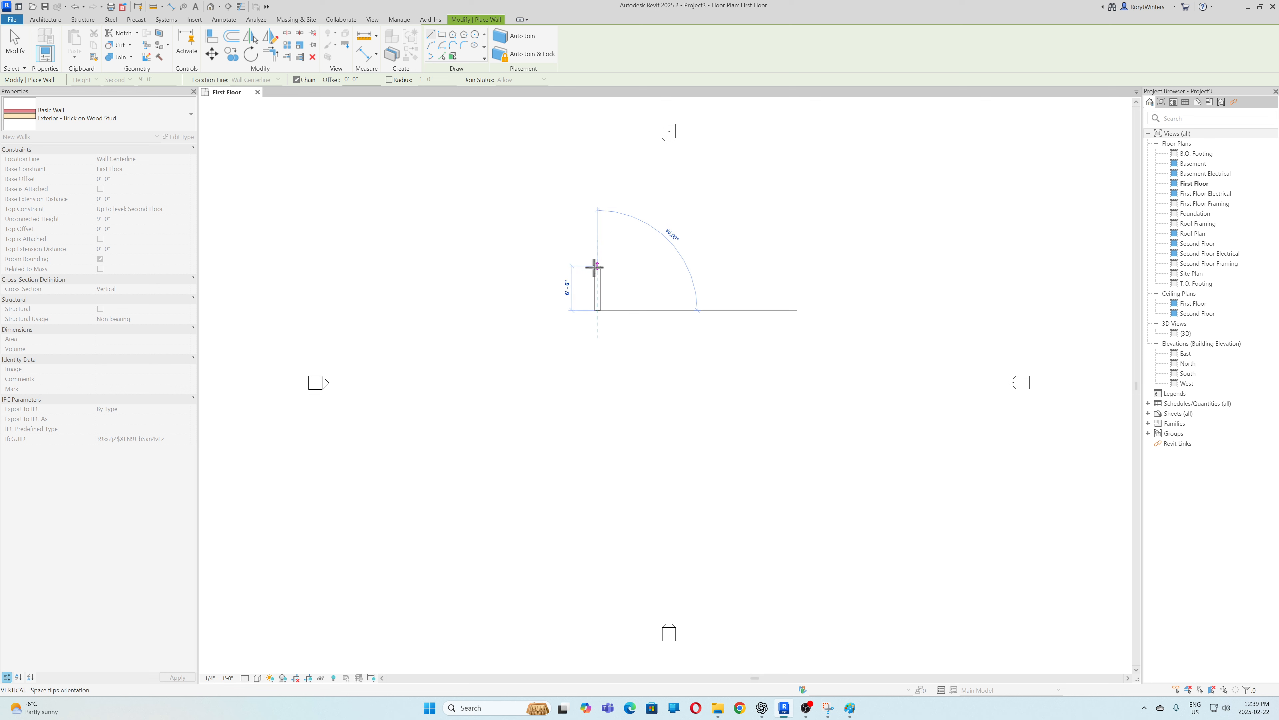
{"action": "left_click", "coordinate": [597, 270]}
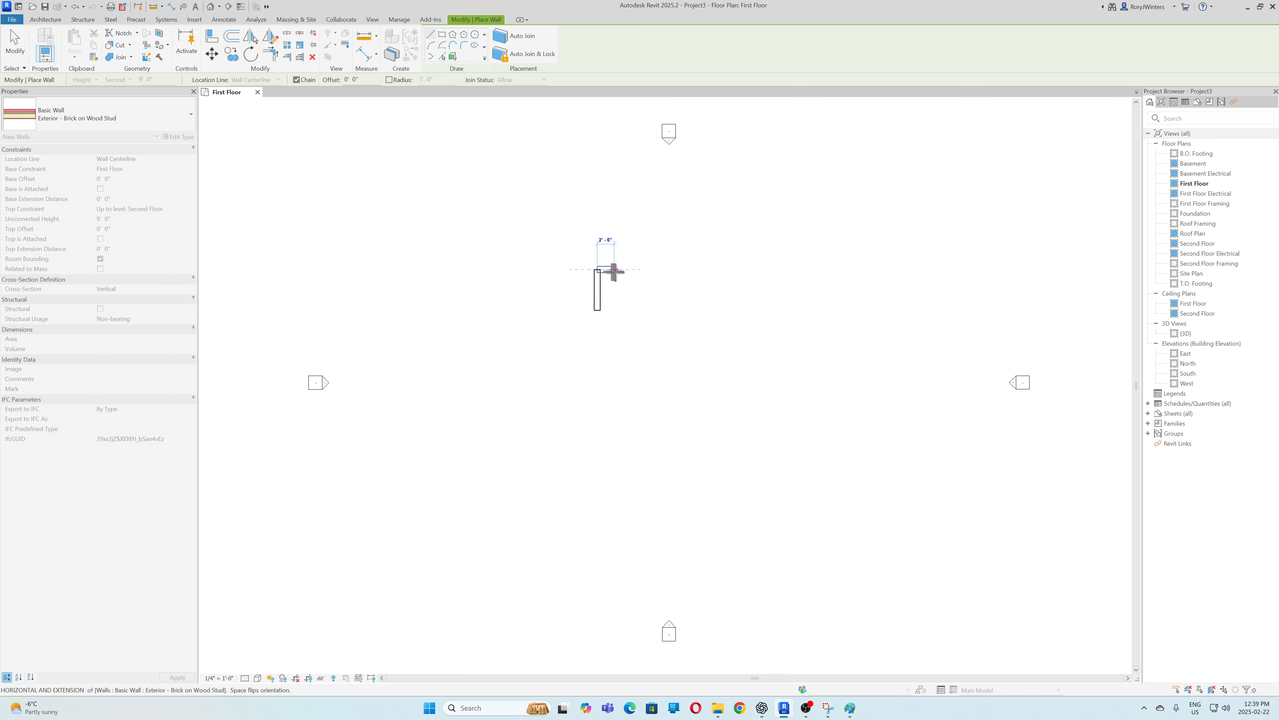
{"action": "scroll", "coordinate": [604, 264], "scroll_direction": "up", "scroll_amount": 3}
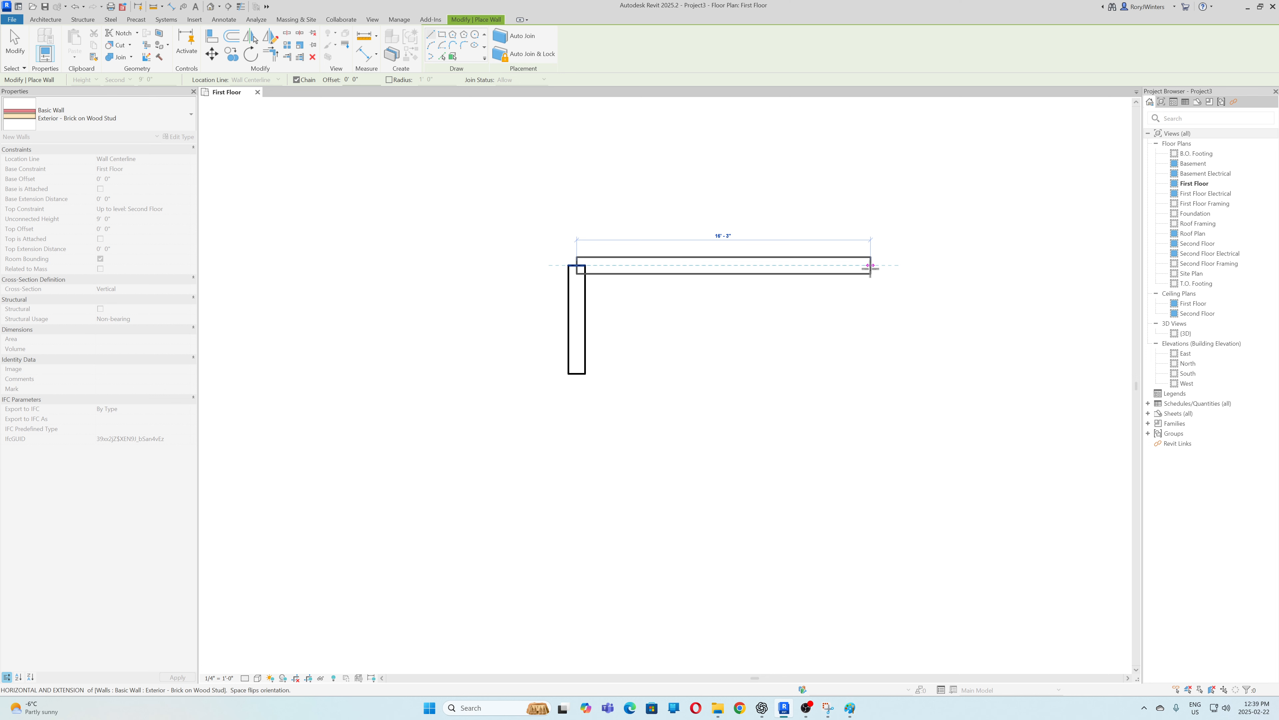
{"action": "left_click", "coordinate": [866, 266]}
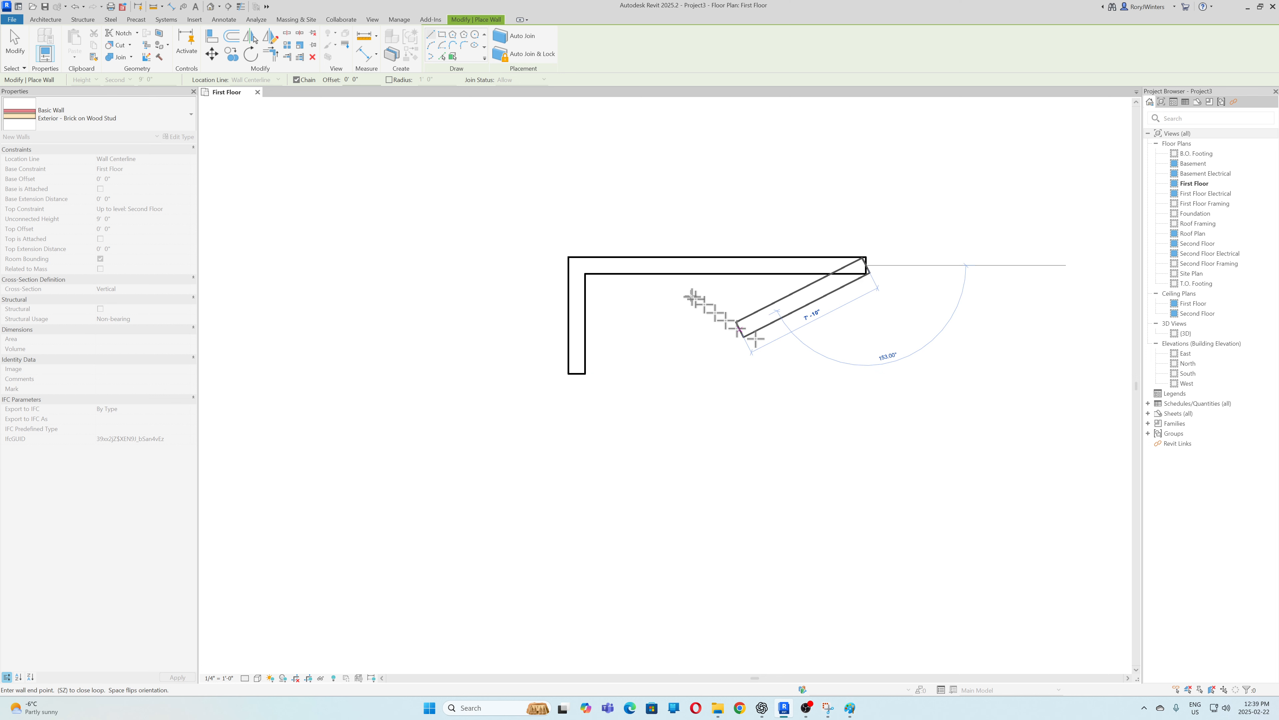
- Continue the wall chain about 24' 6" down the east side and about 16' west, in line with the first wall
{"action": "scroll", "coordinate": [686, 290], "scroll_direction": "down", "scroll_amount": 3}
{"action": "scroll", "coordinate": [655, 247], "scroll_direction": "down", "scroll_amount": 3}
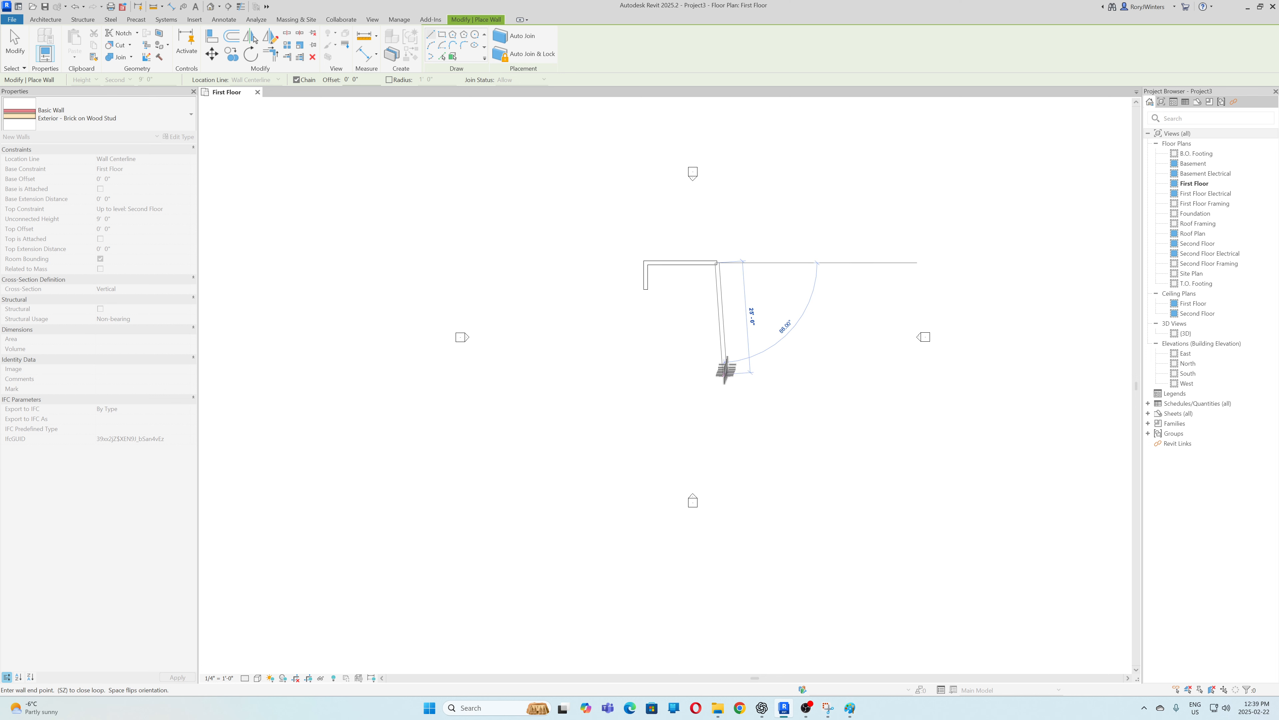
{"action": "scroll", "coordinate": [722, 375], "scroll_direction": "up", "scroll_amount": 3}
{"action": "scroll", "coordinate": [723, 379], "scroll_direction": "up", "scroll_amount": 1}
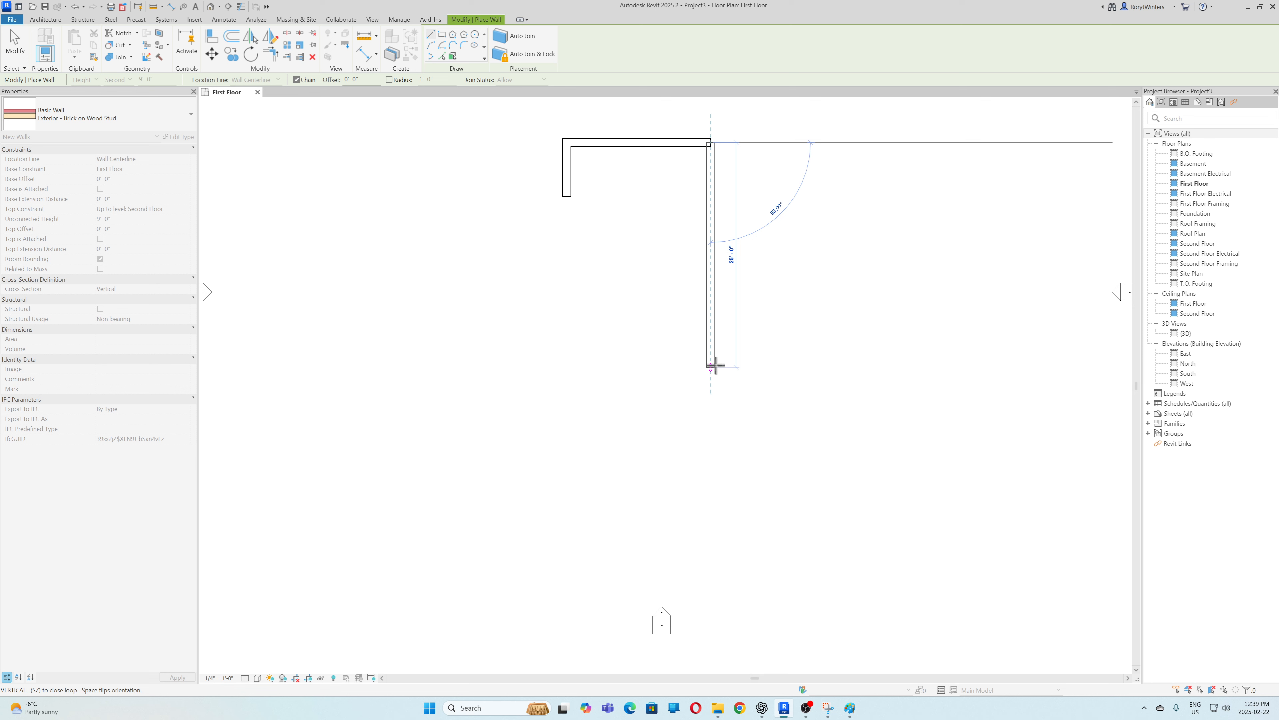
{"action": "left_click", "coordinate": [713, 362]}
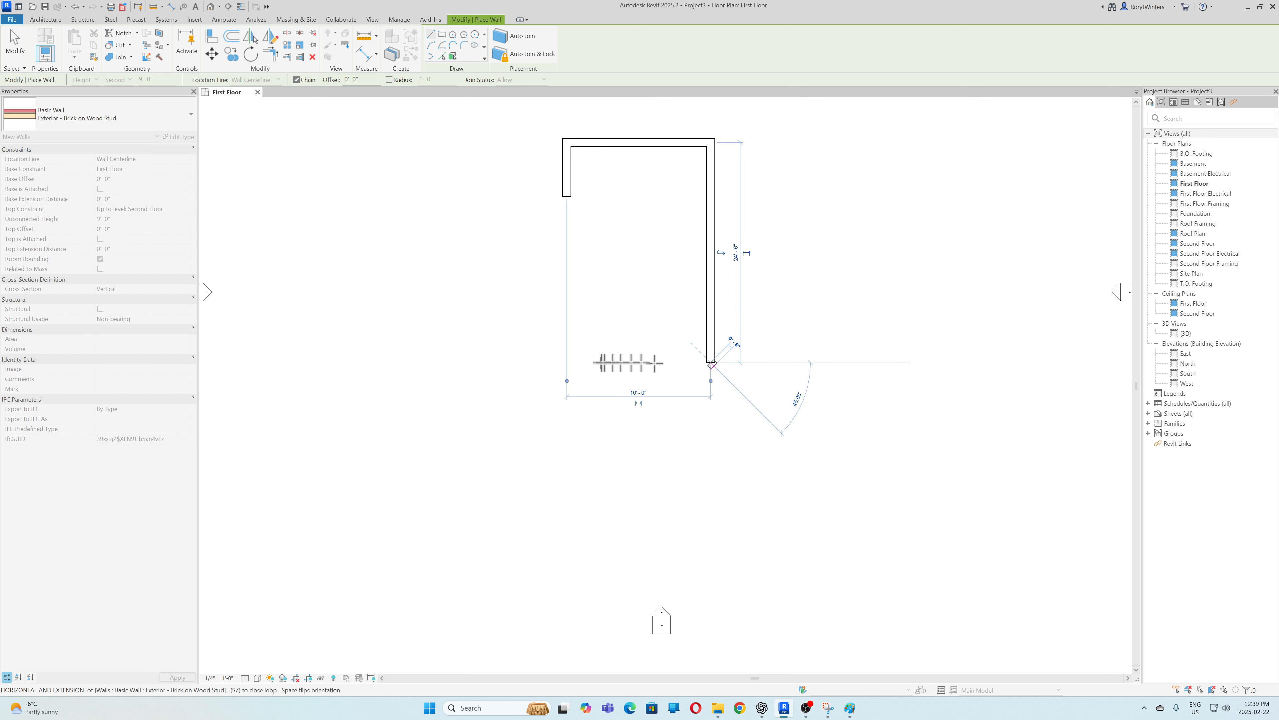
{"action": "left_click", "coordinate": [566, 363]}
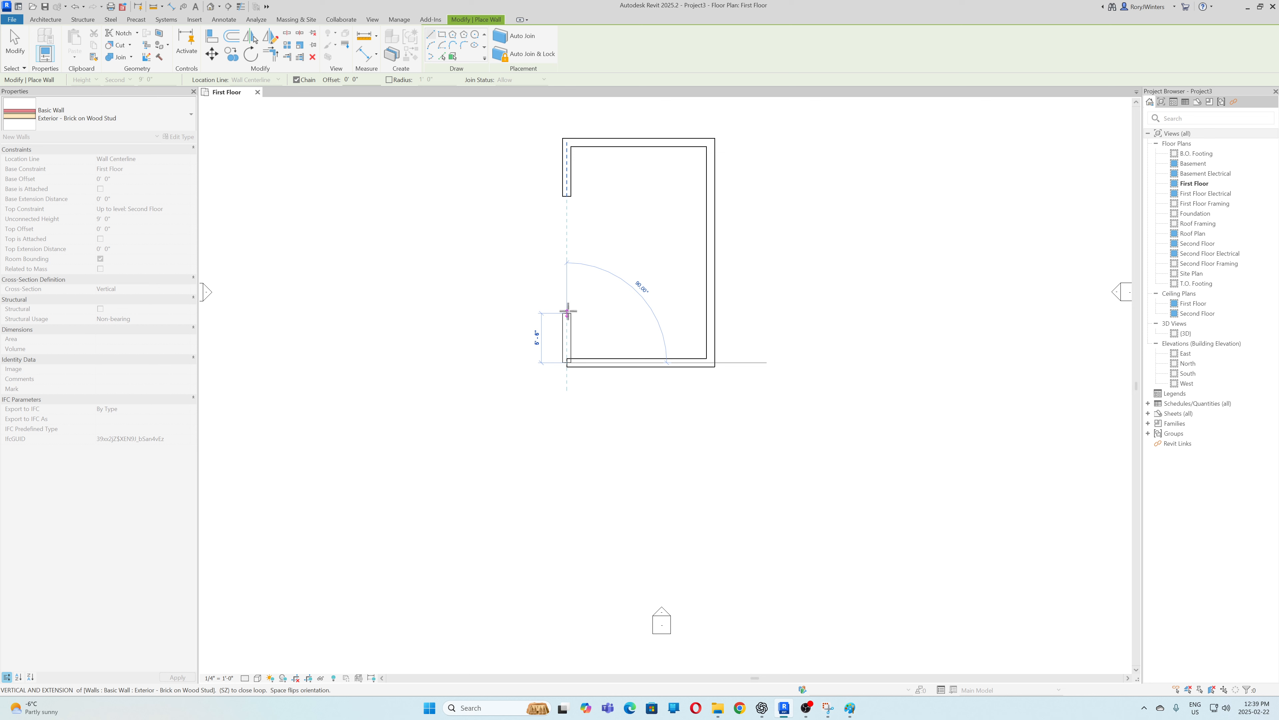
- Close the wall outline with a west wing: about 6' north, 10' west, 12' 6" north and back east to the first wall's open end
{"action": "left_click", "coordinate": [568, 308]}
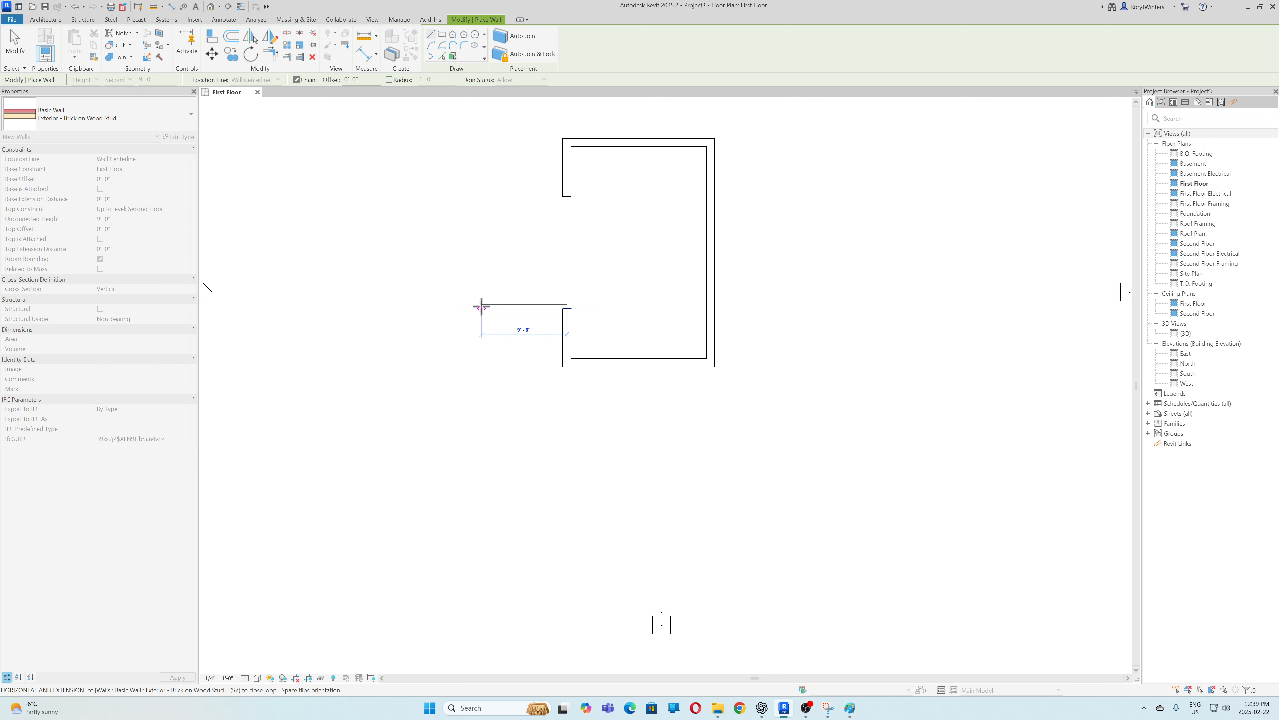
{"action": "left_click", "coordinate": [477, 308]}
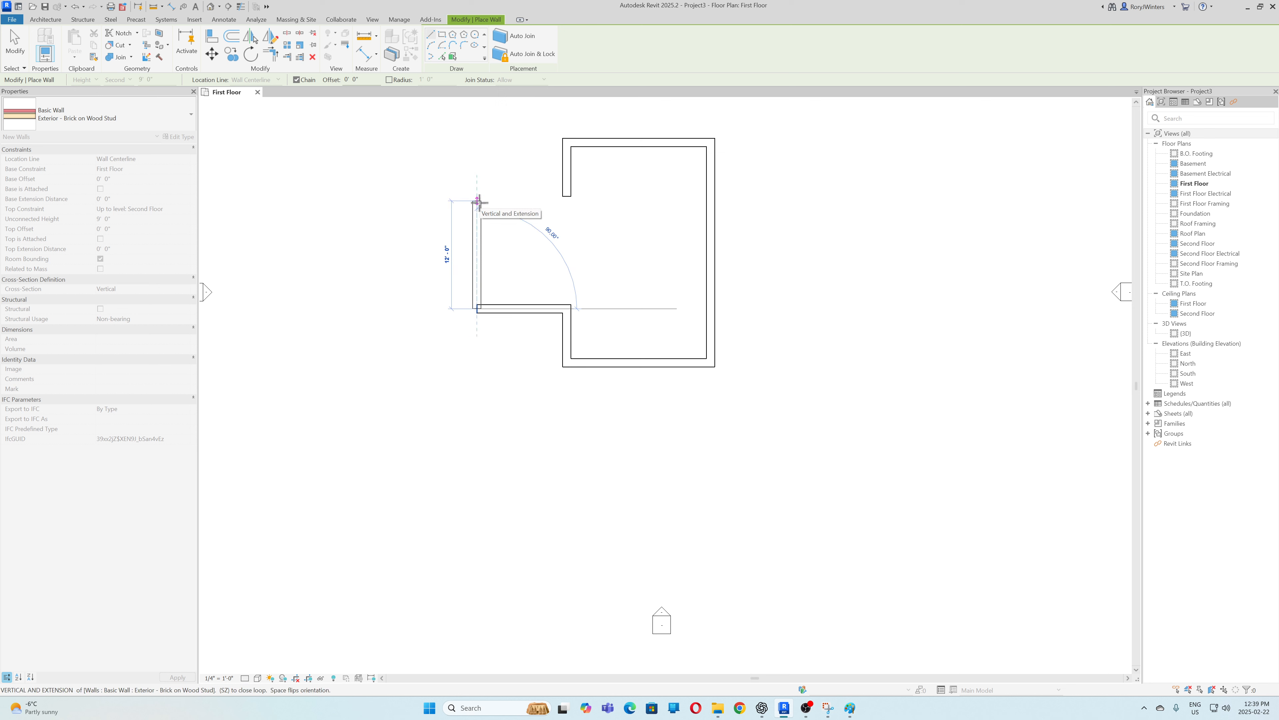
{"action": "left_click", "coordinate": [476, 196]}
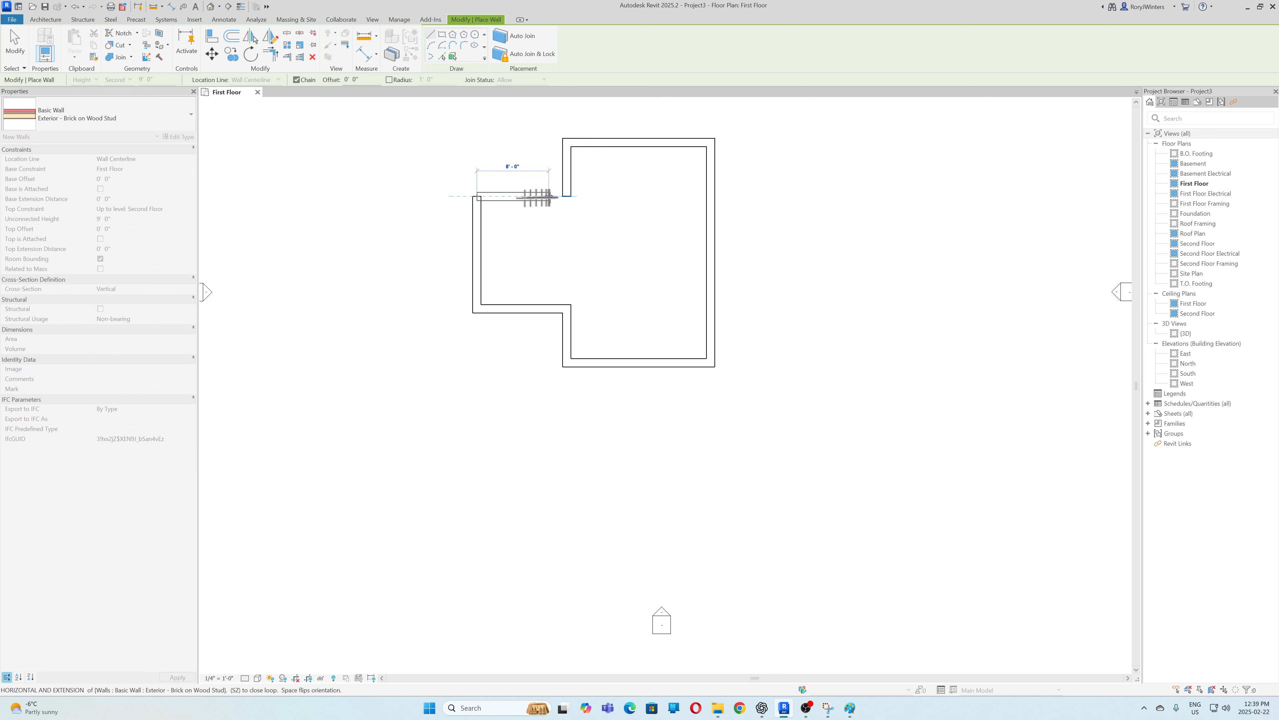
{"action": "left_click", "coordinate": [565, 197]}
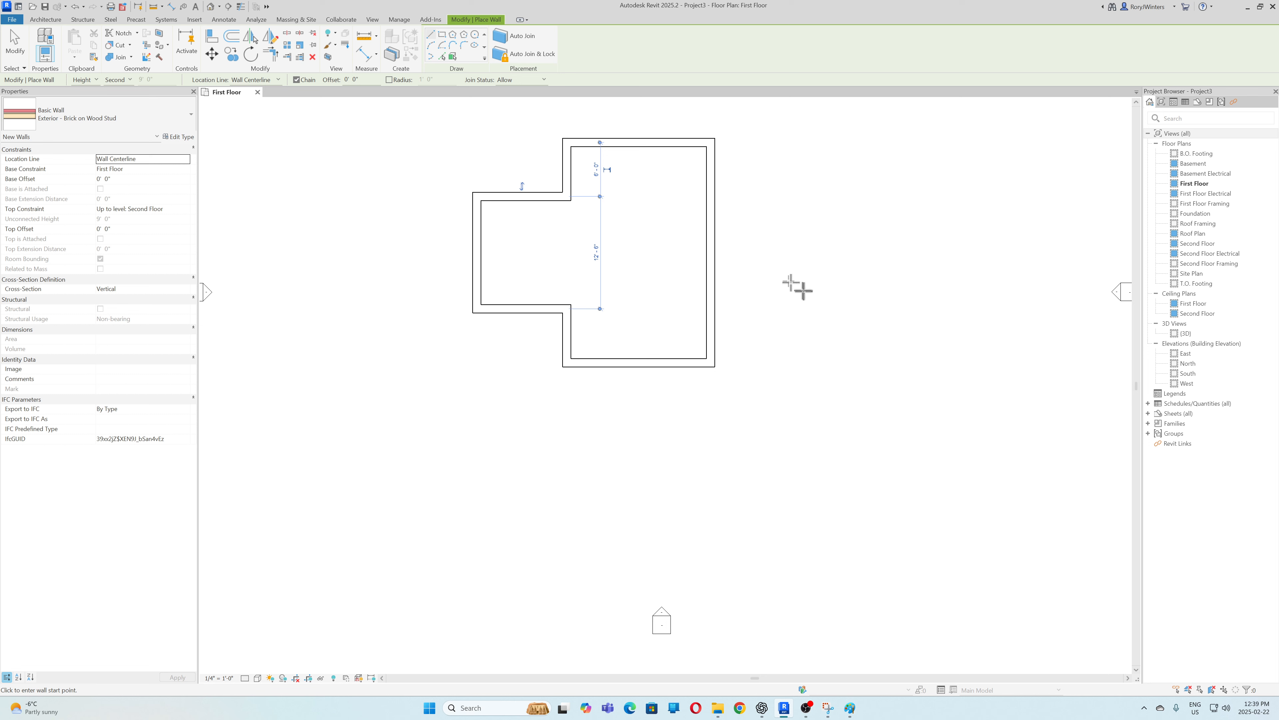
- View the closed wall outline in the default 3D view and end the wall command
{"action": "left_click", "coordinate": [210, 7]}
{"action": "scroll", "coordinate": [705, 332], "scroll_direction": "up", "scroll_amount": 4}
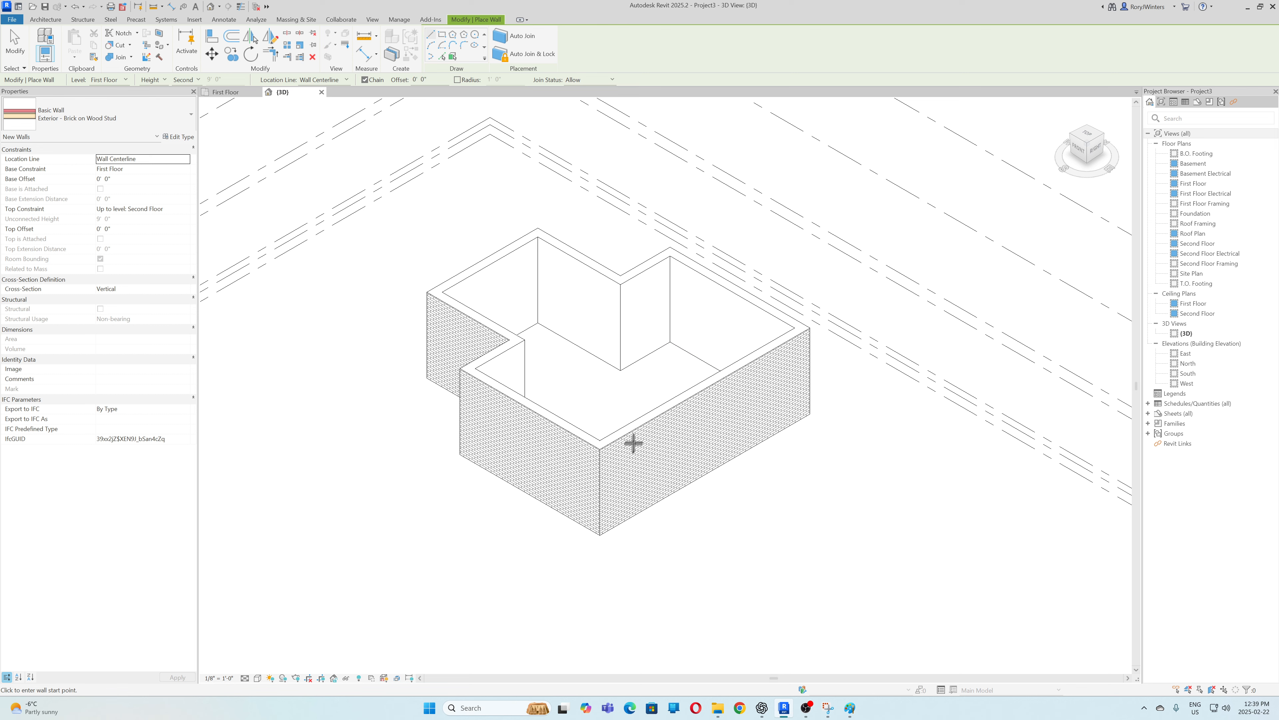
{"action": "key", "text": "Escape"}
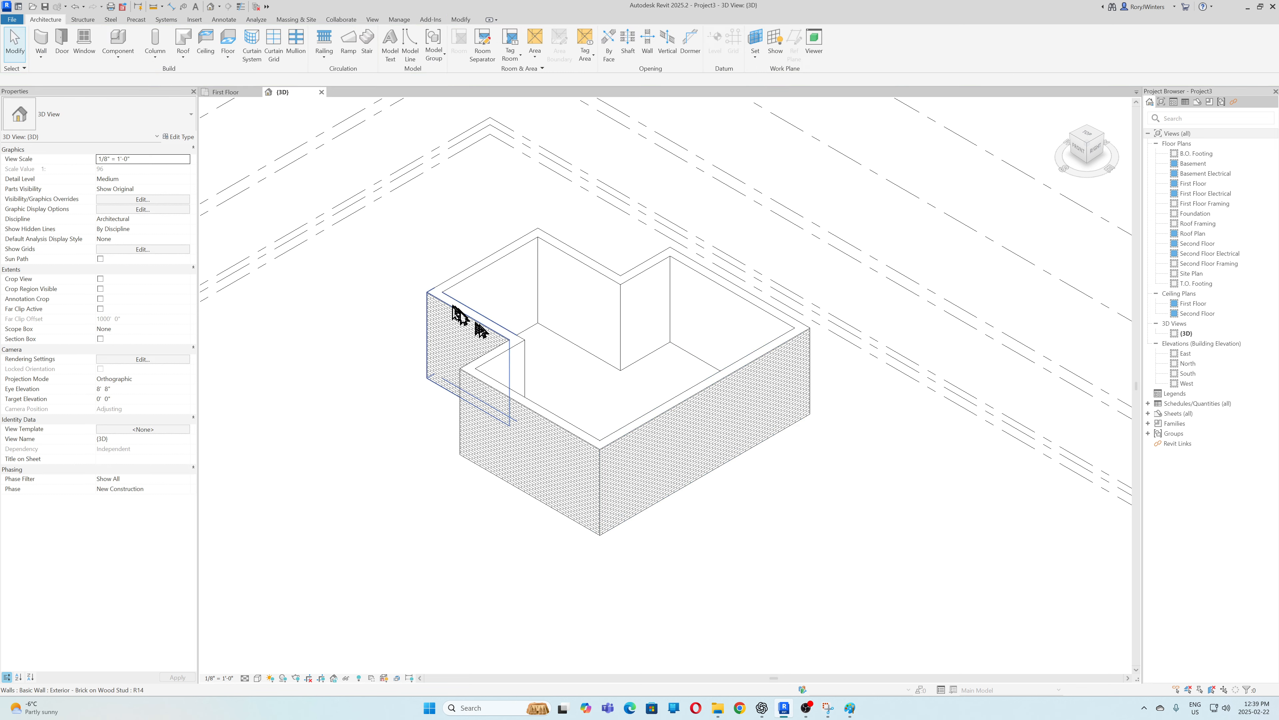
- Start a footprint roof placed on the Second Floor level and open the Second Floor plan for its sketch
{"action": "left_click", "coordinate": [183, 43]}
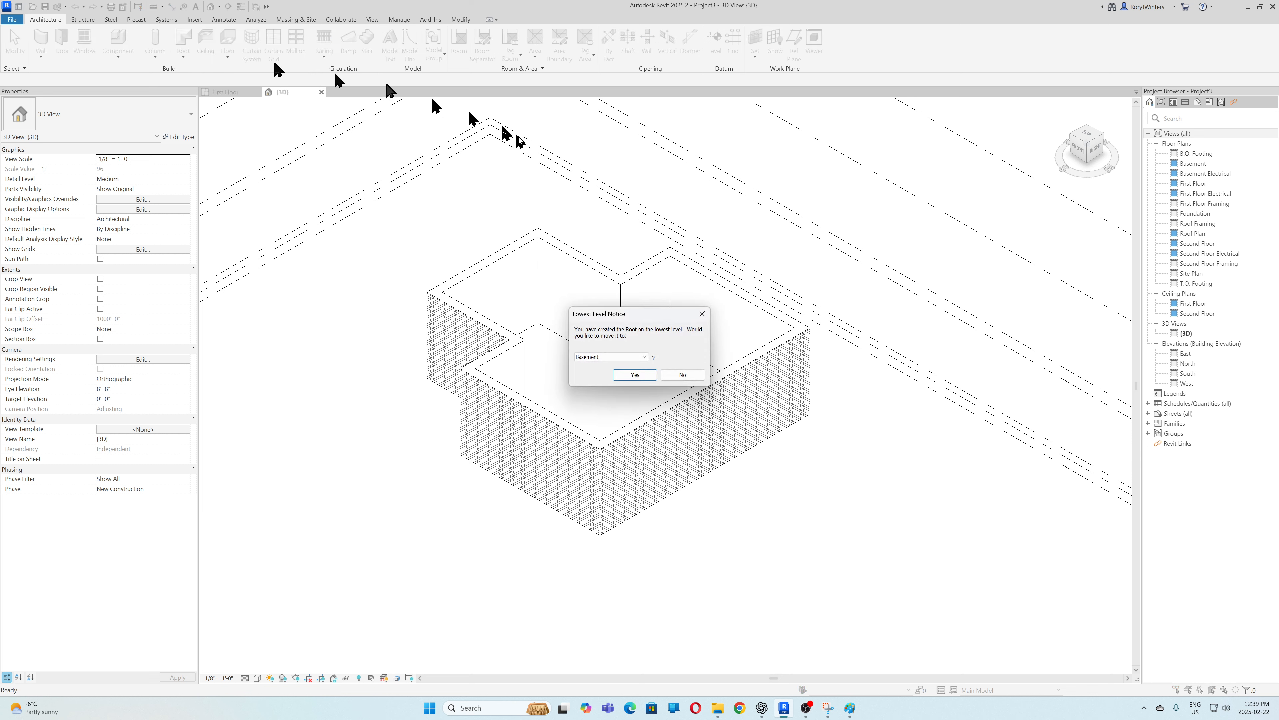
{"action": "left_click", "coordinate": [642, 357]}
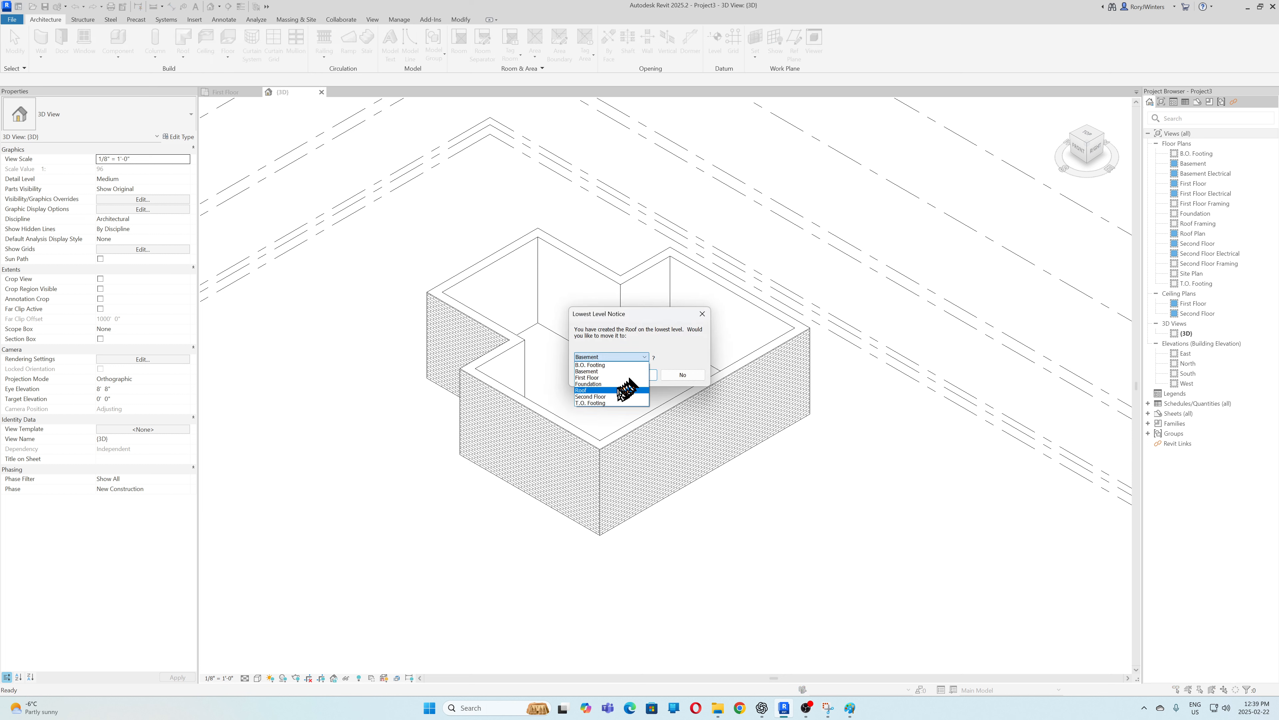
{"action": "left_click", "coordinate": [608, 396]}
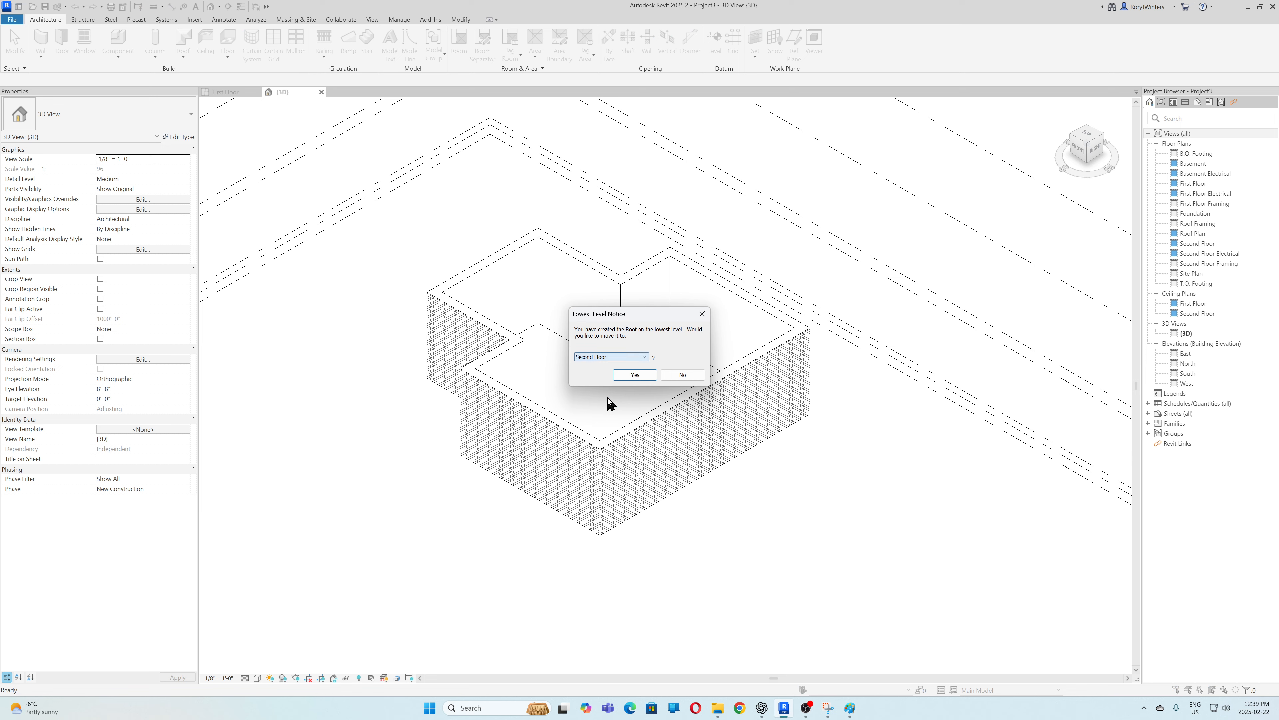
{"action": "left_click", "coordinate": [635, 374]}
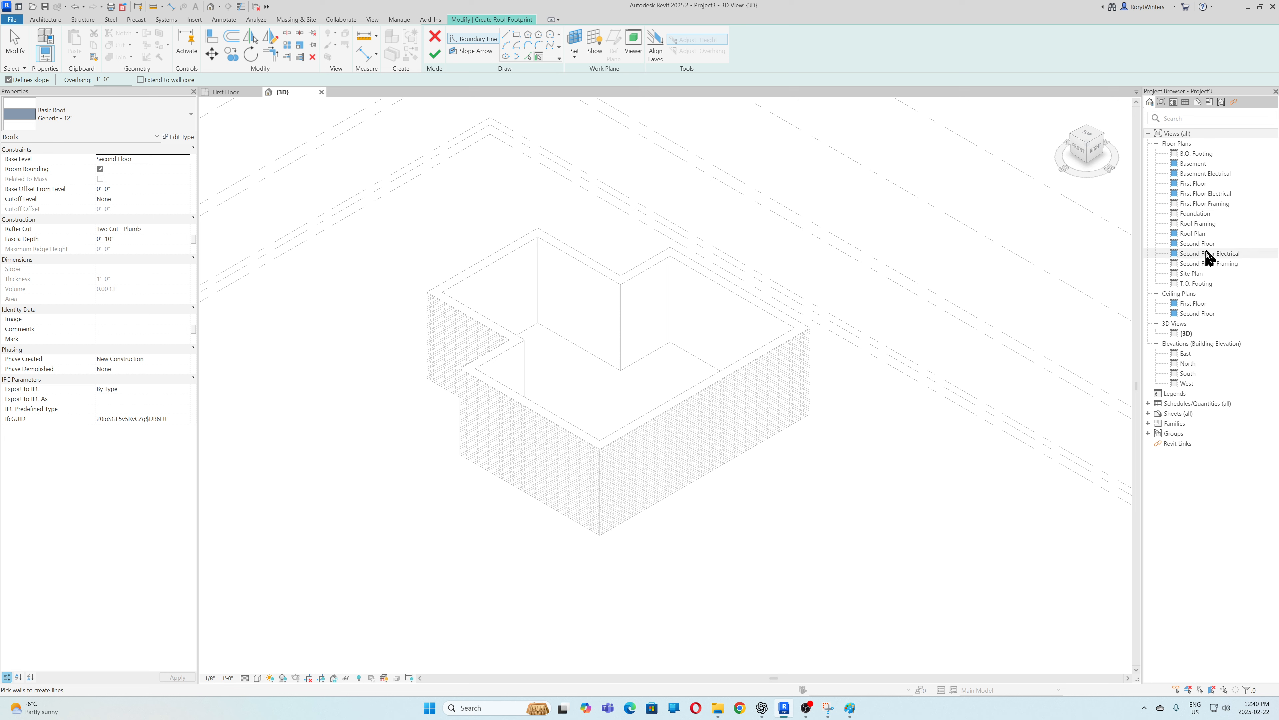
{"action": "double_click", "coordinate": [1198, 243]}
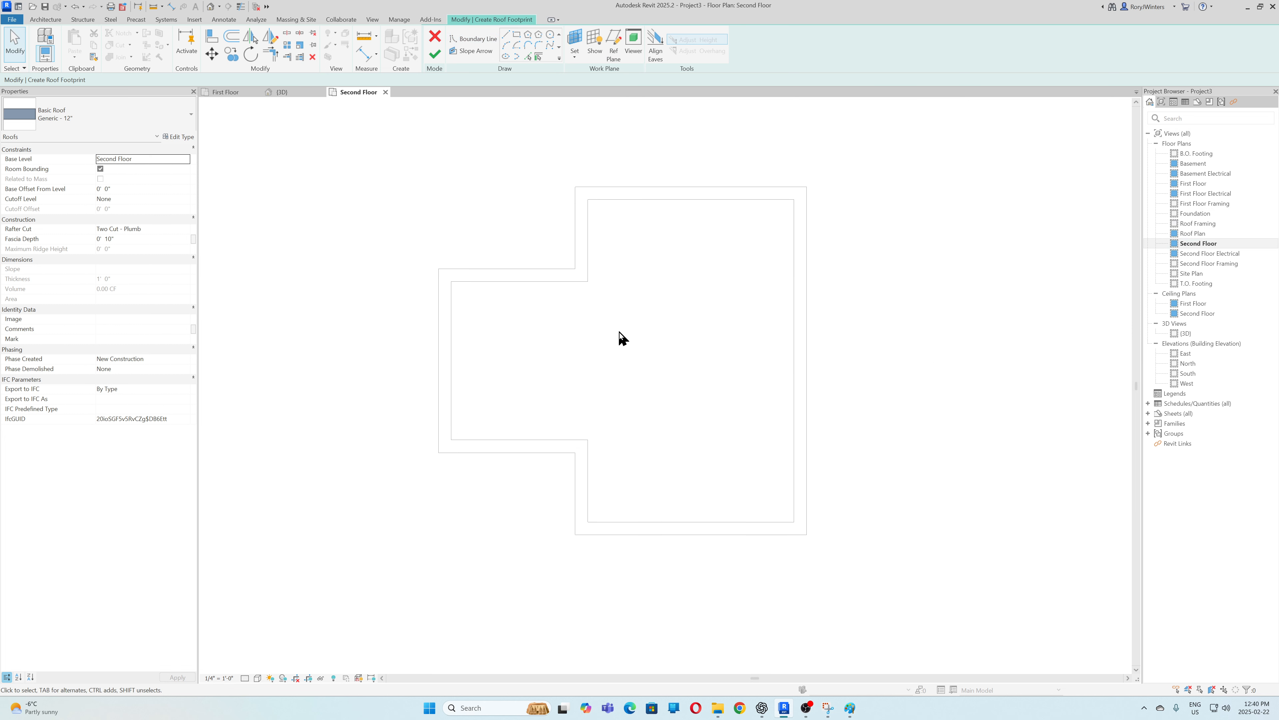
- Create roof boundary lines with a 1' overhang from the east and upper west walls with slope, and the north and south walls without slope
{"action": "left_click", "coordinate": [538, 56]}
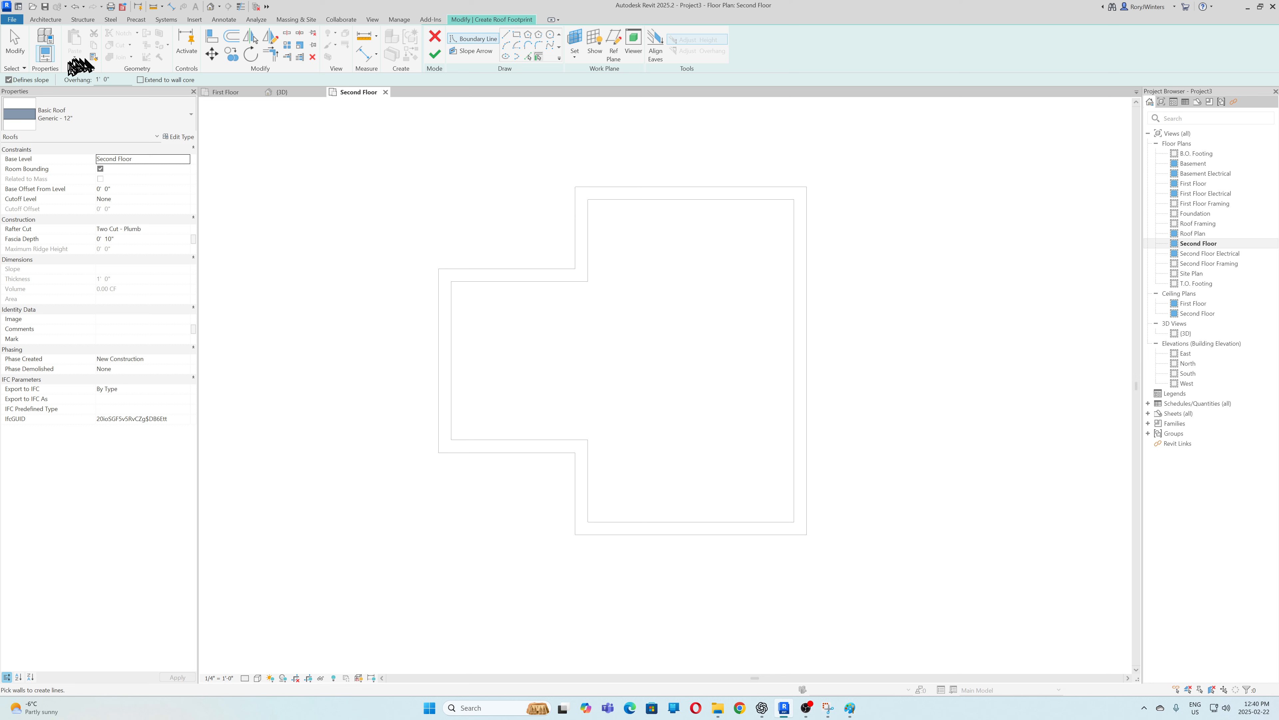
{"action": "left_click", "coordinate": [807, 312]}
{"action": "left_click", "coordinate": [579, 257]}
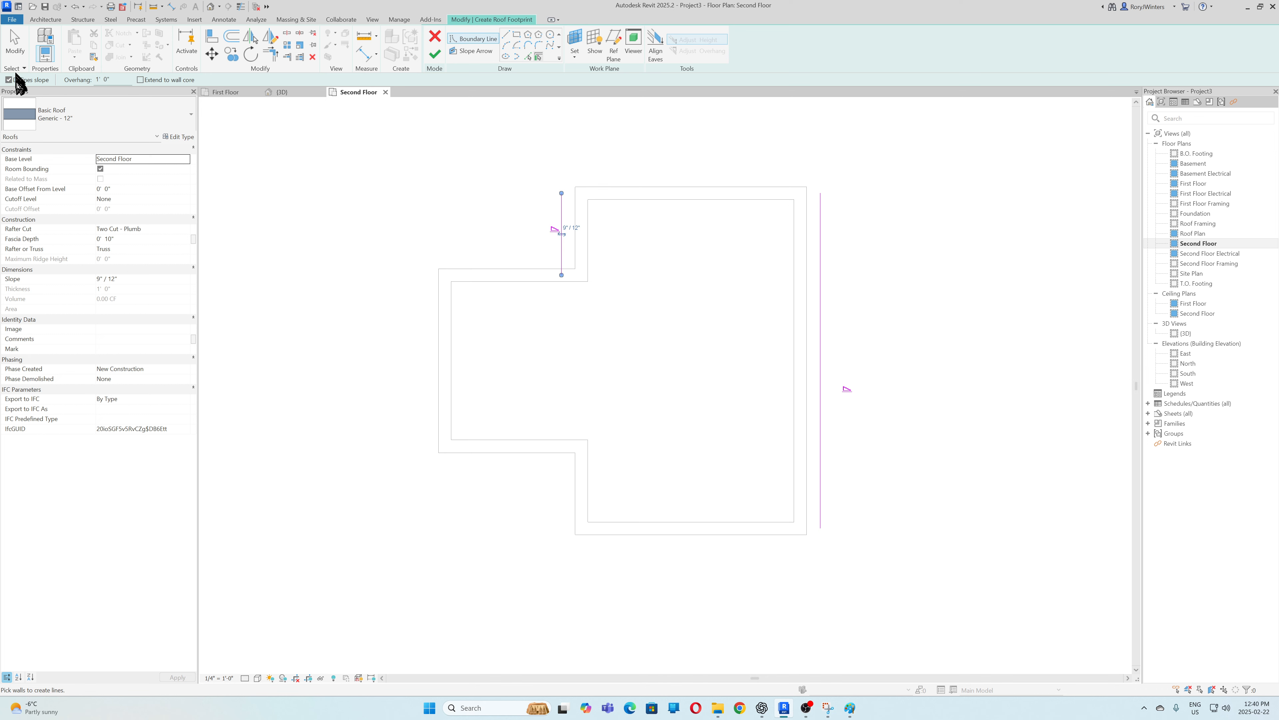
{"action": "left_click", "coordinate": [684, 194]}
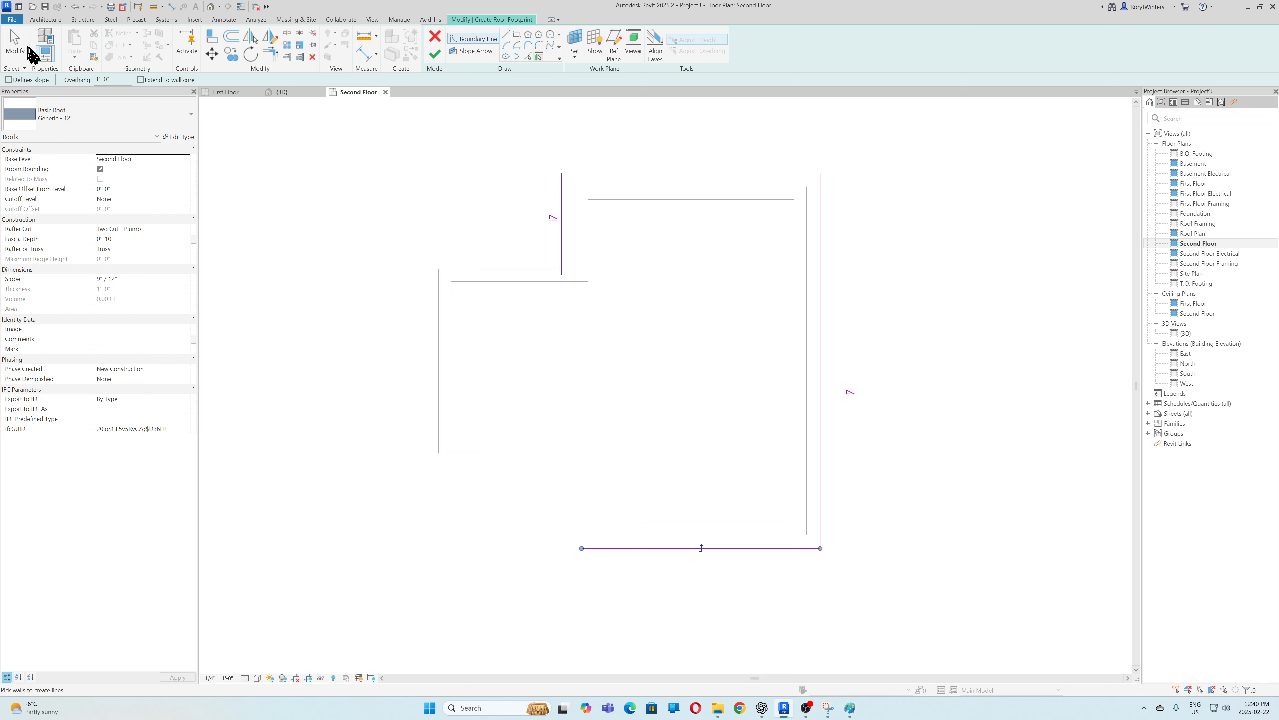
- Extend the west boundary line past the south edge, trim the two lines to a corner and finish the roof footprint
{"action": "left_click", "coordinate": [15, 46]}
{"action": "left_click", "coordinate": [562, 272]}
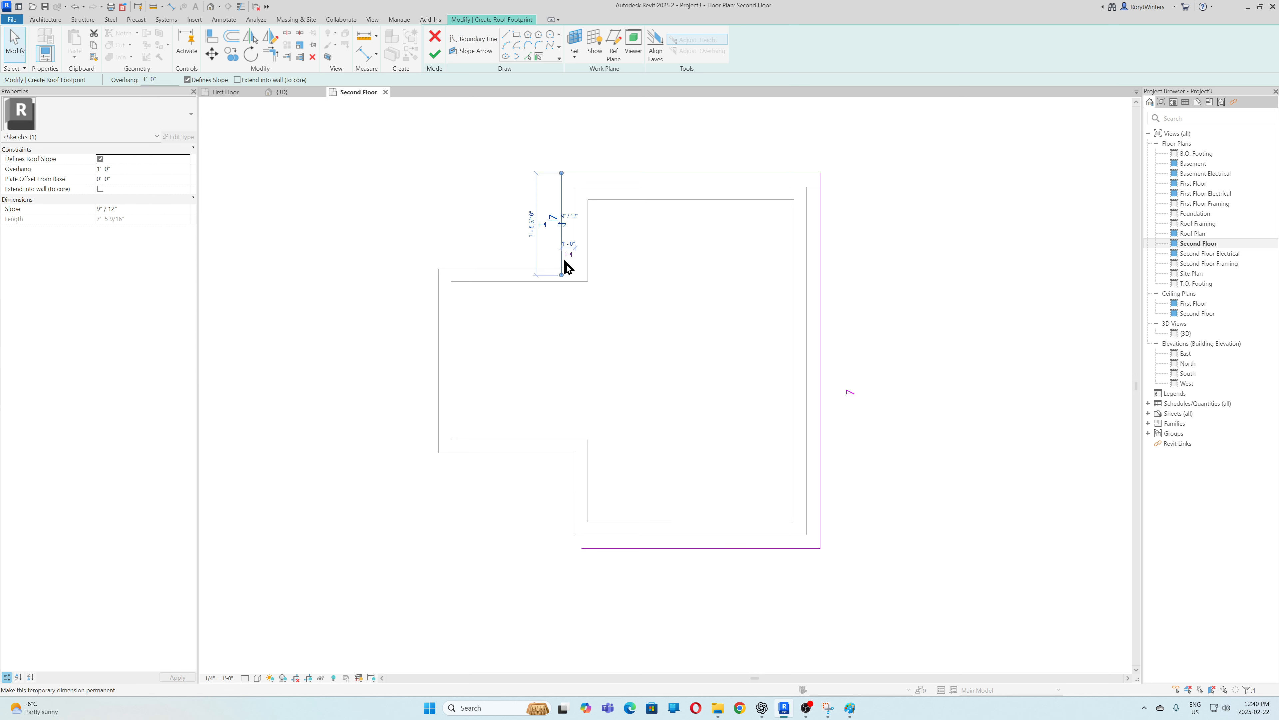
{"action": "left_click_drag", "start_coordinate": [562, 277], "coordinate": [554, 570]}
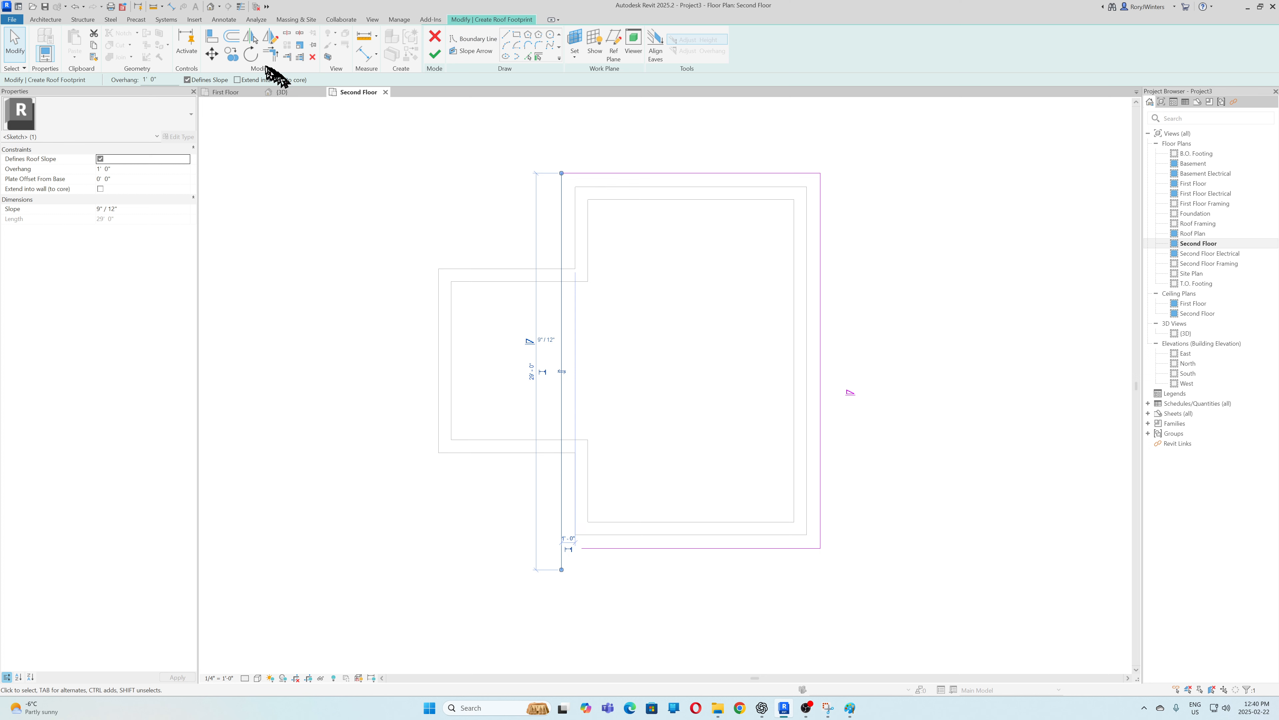
{"action": "left_click", "coordinate": [271, 55]}
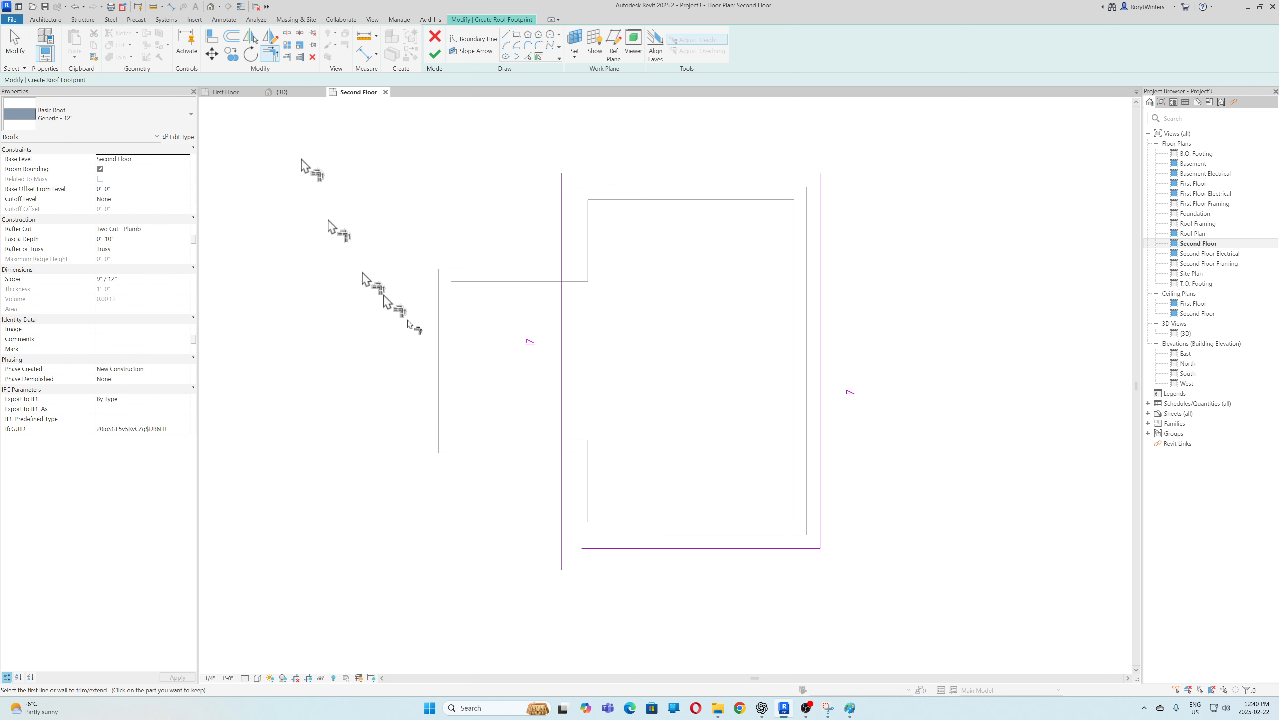
{"action": "left_click", "coordinate": [562, 499]}
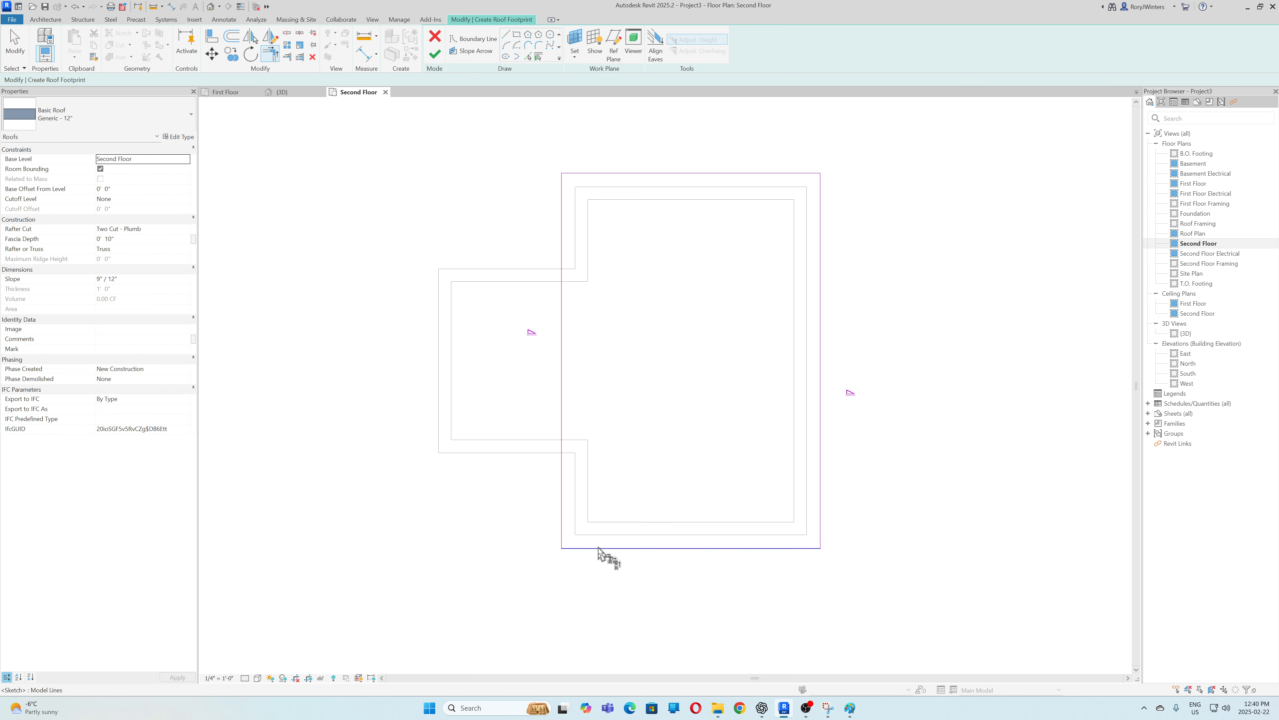
{"action": "left_click", "coordinate": [599, 548]}
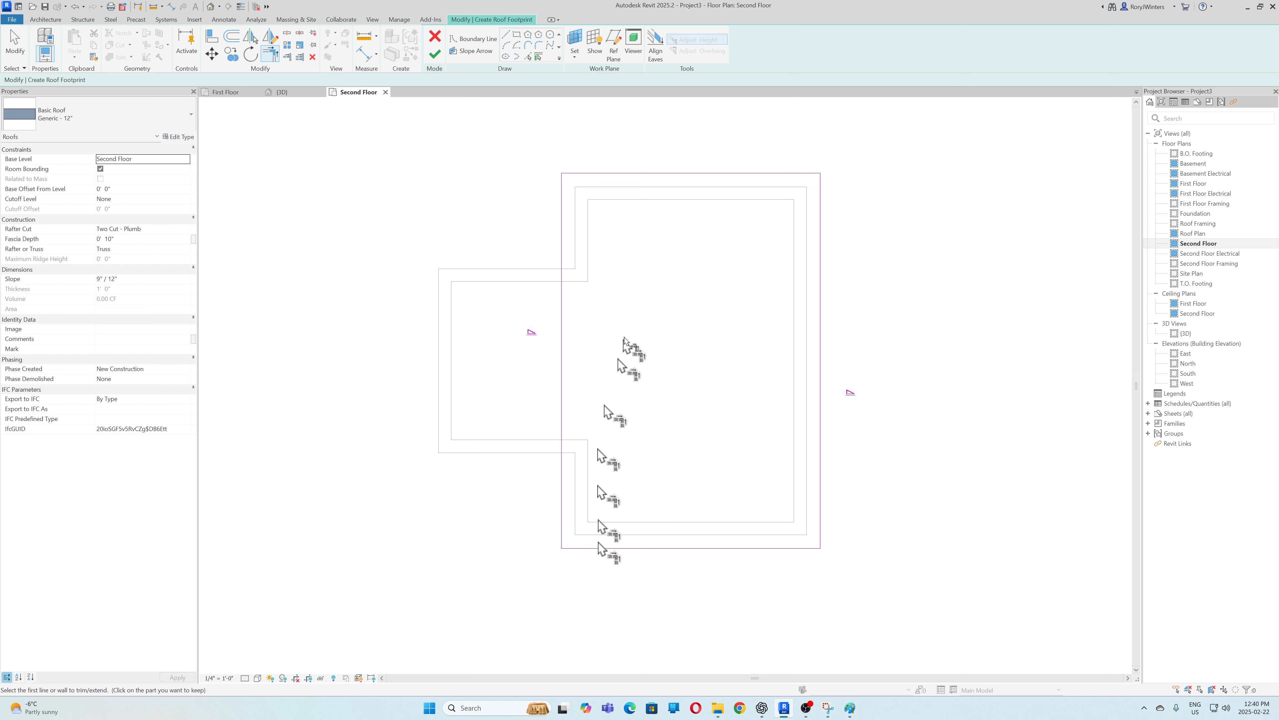
{"action": "left_click", "coordinate": [434, 52]}
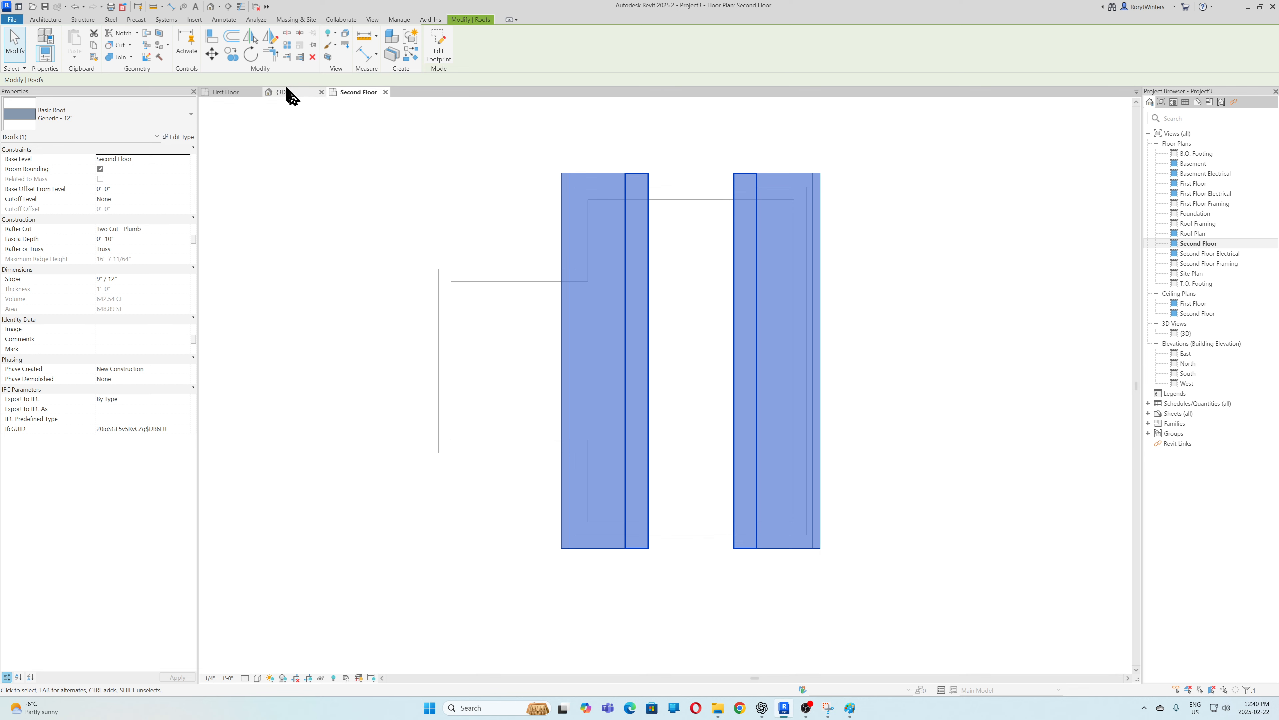
- Examine the finished gable roof over the main rectangular part in the 3D view
{"action": "left_click", "coordinate": [292, 96]}
{"action": "left_click", "coordinate": [877, 442]}
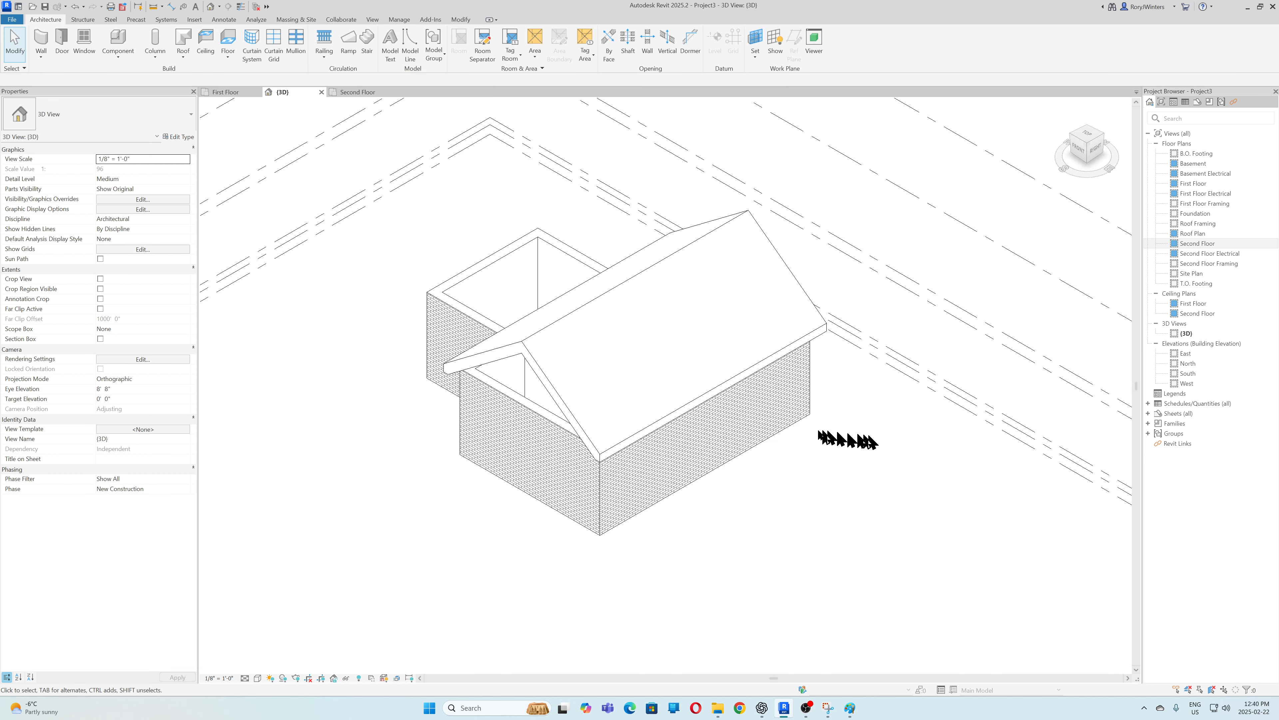
{"action": "middle_click_drag", "start_coordinate": [806, 519], "coordinate": [803, 472], "text": "shift"}
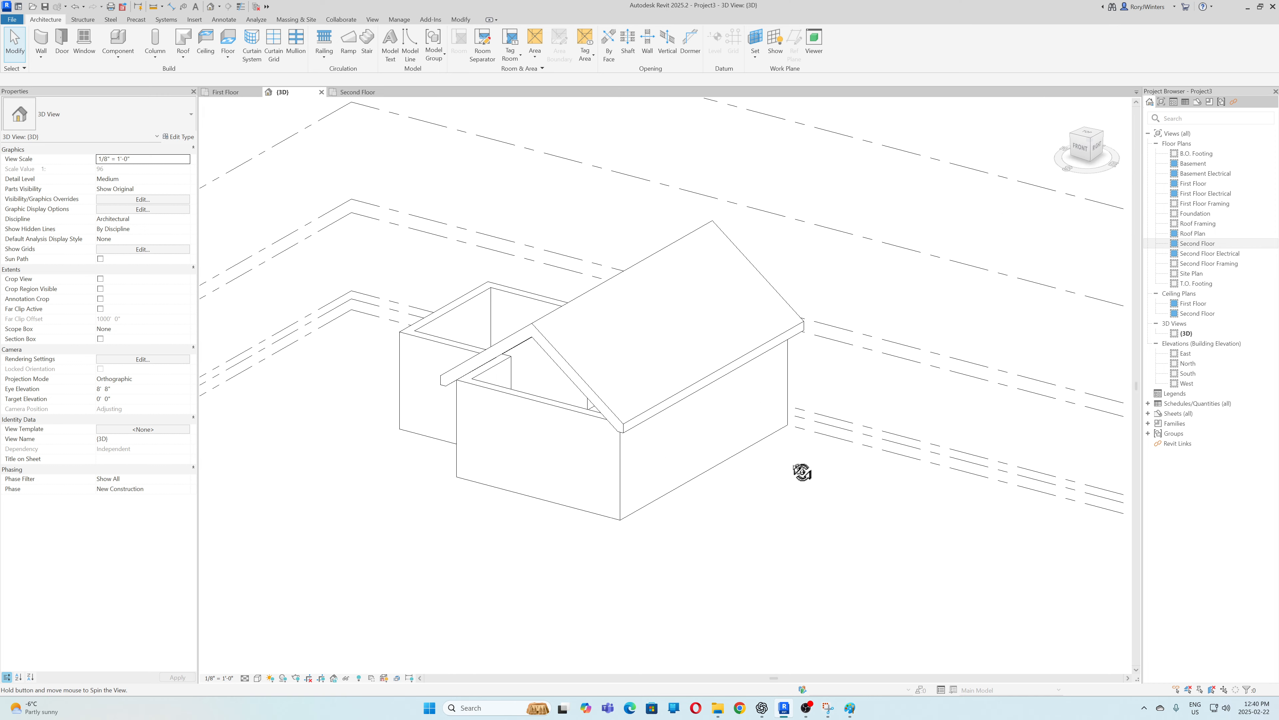
- On the Second Floor plan, start another footprint roof with 1' overhang, sloped along the wing's north and south walls and unsloped along its west wall
{"action": "left_click", "coordinate": [373, 93]}
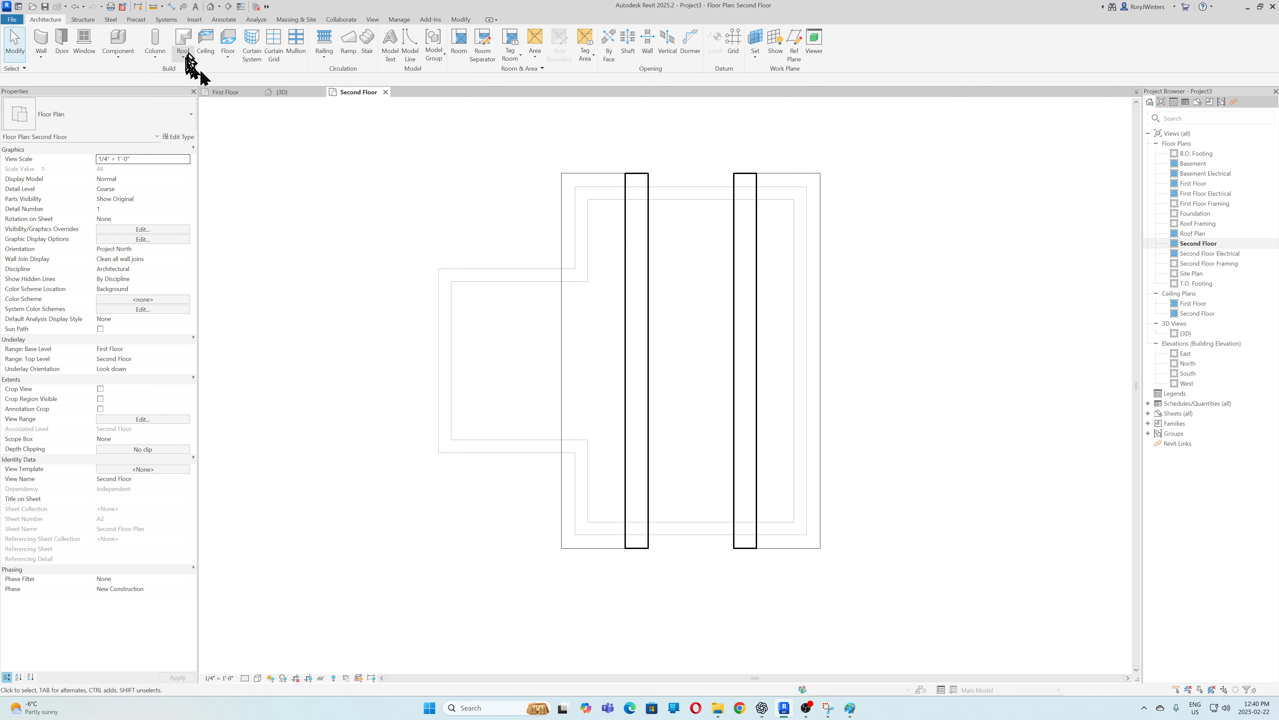
{"action": "left_click", "coordinate": [182, 40]}
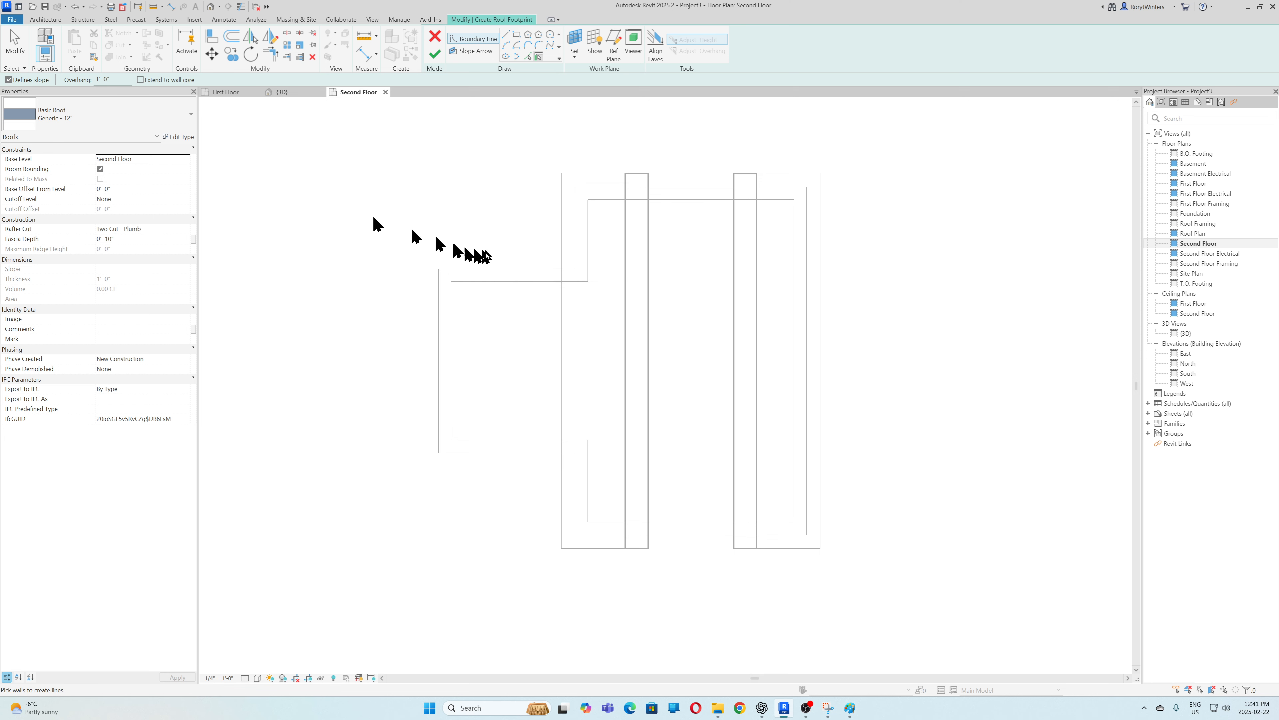
{"action": "left_click", "coordinate": [508, 270]}
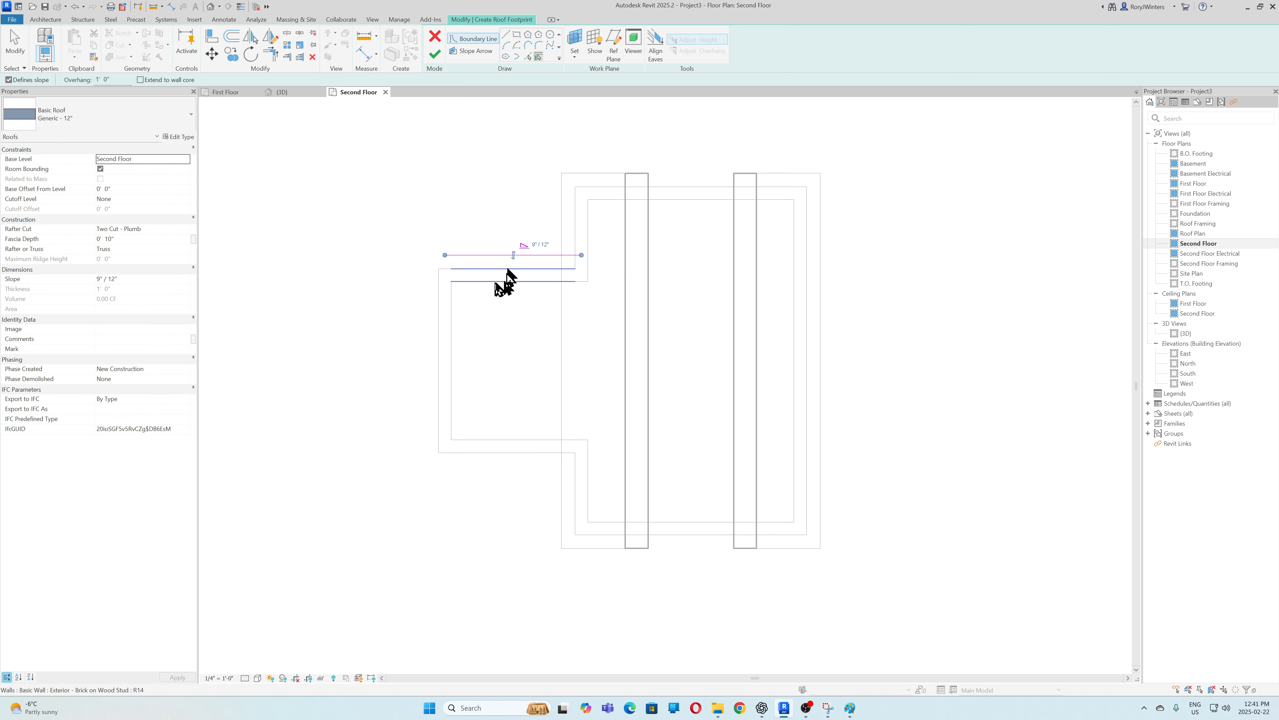
{"action": "left_click", "coordinate": [524, 460]}
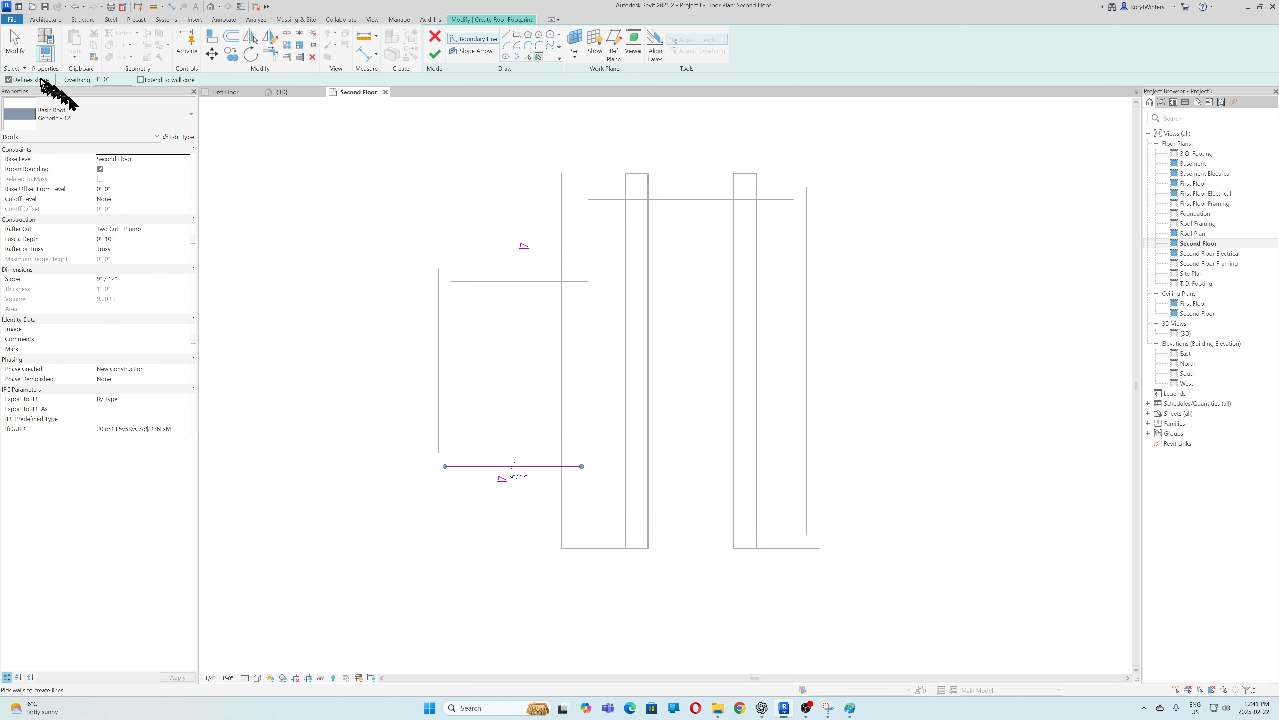
{"action": "left_click", "coordinate": [9, 80]}
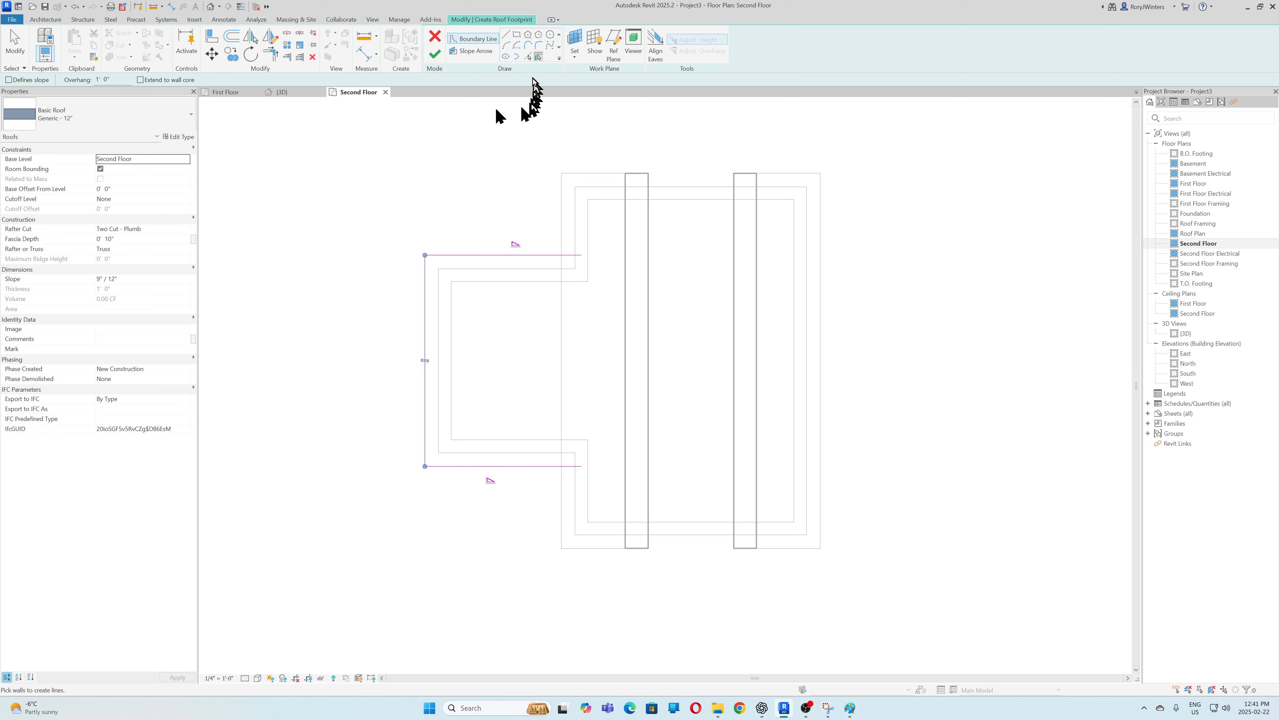
- Draw a straight boundary line from the wing's north to its south boundary line, about 7' east of the wing's west wall
{"action": "left_click", "coordinate": [505, 34]}
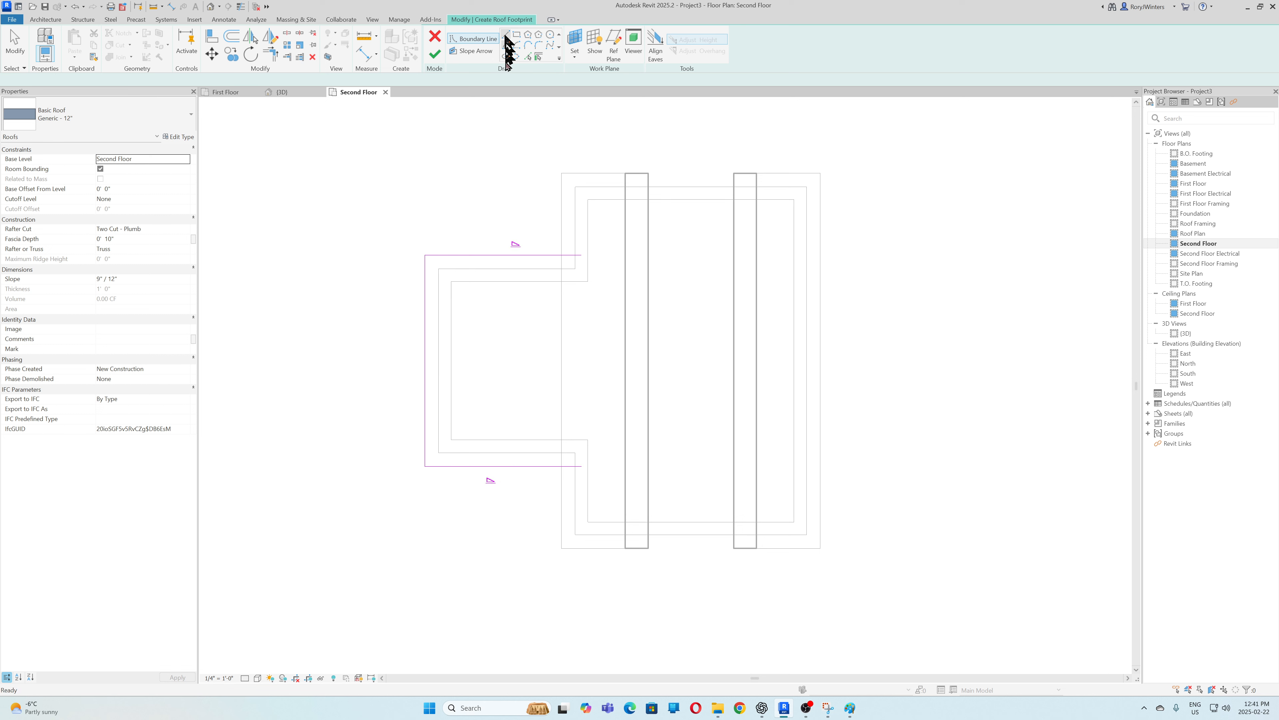
{"action": "left_click", "coordinate": [544, 257]}
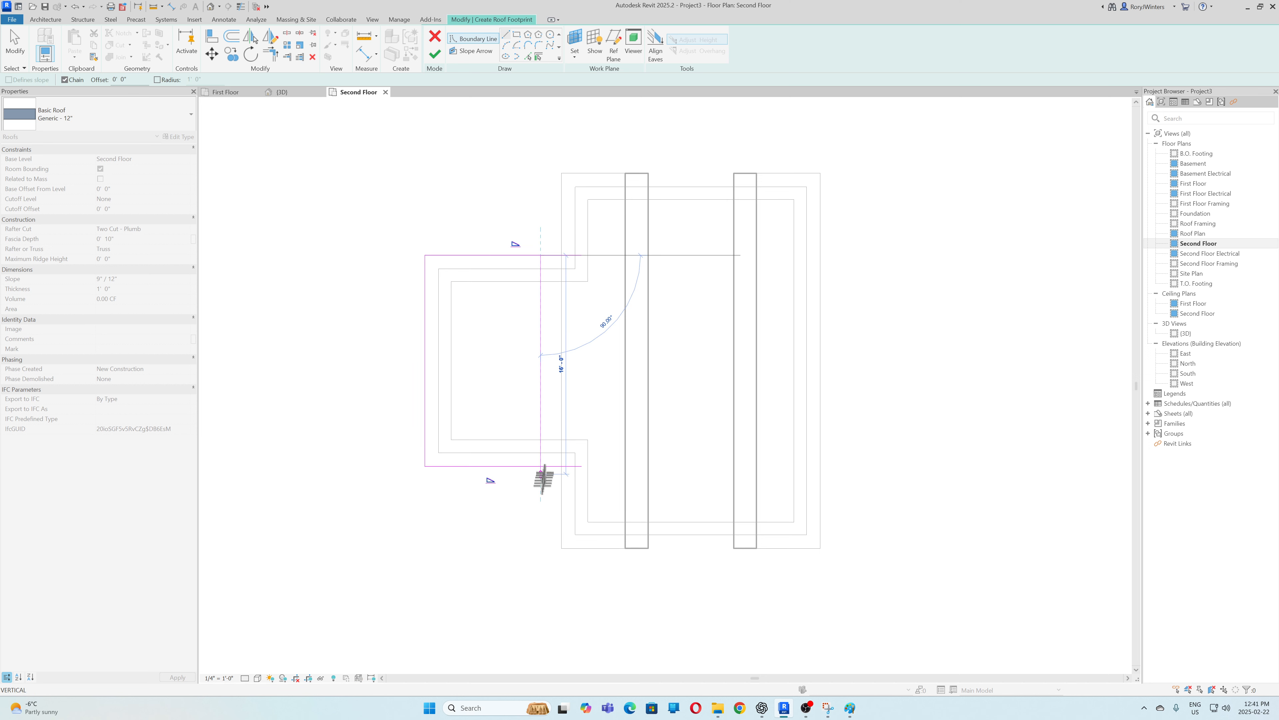
{"action": "left_click", "coordinate": [541, 465]}
{"action": "key", "text": "Escape"}
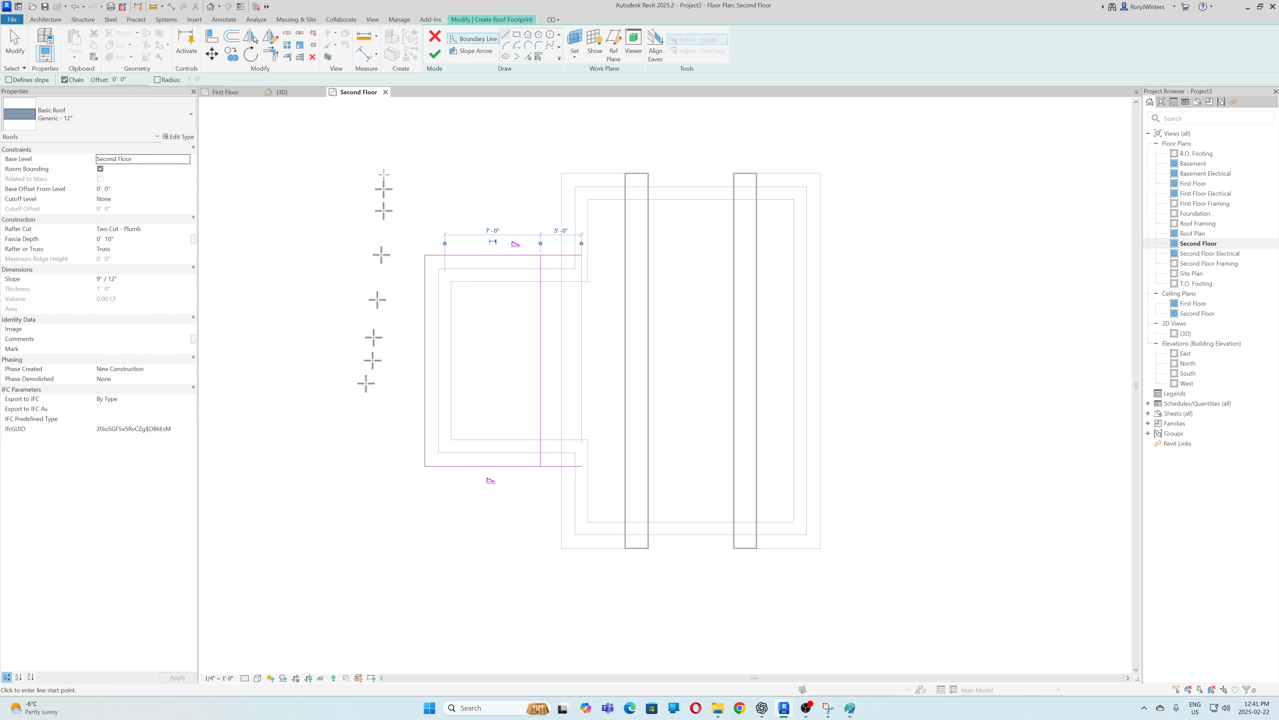
- Trim the wing's north and south boundary lines to corners with the new east line and finish the roof footprint
{"action": "left_click", "coordinate": [269, 53]}
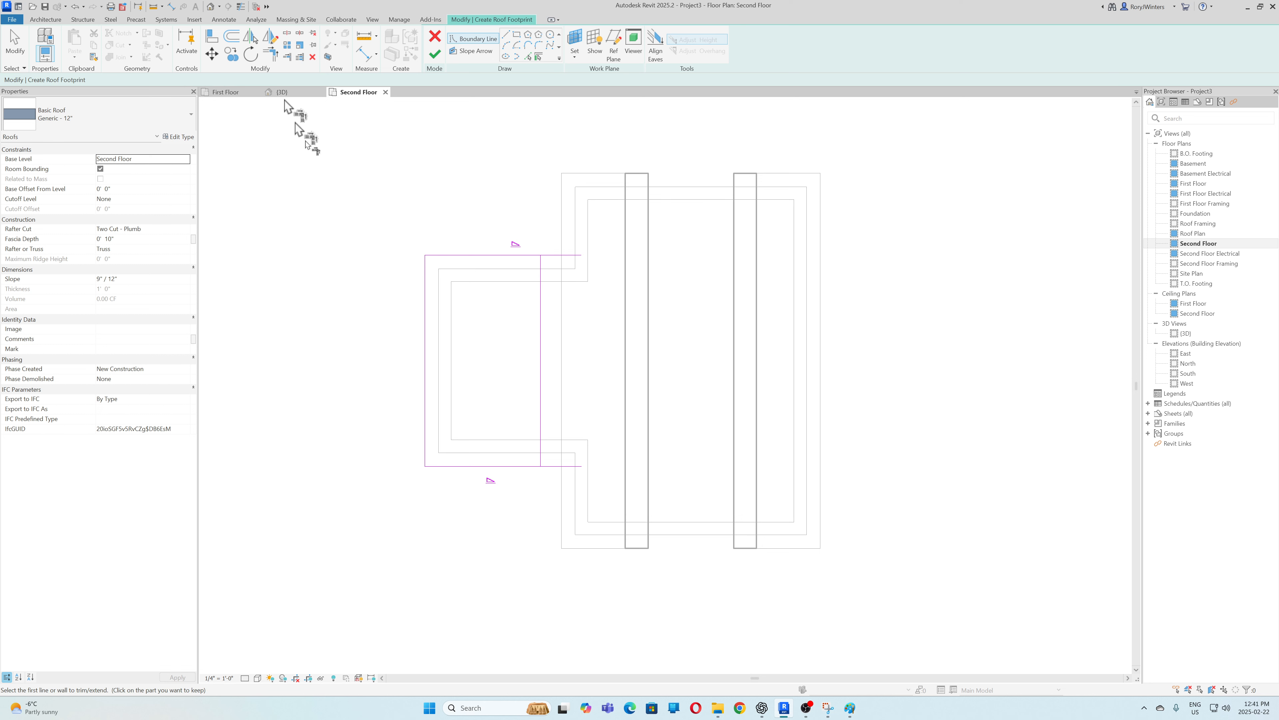
{"action": "left_click", "coordinate": [507, 254]}
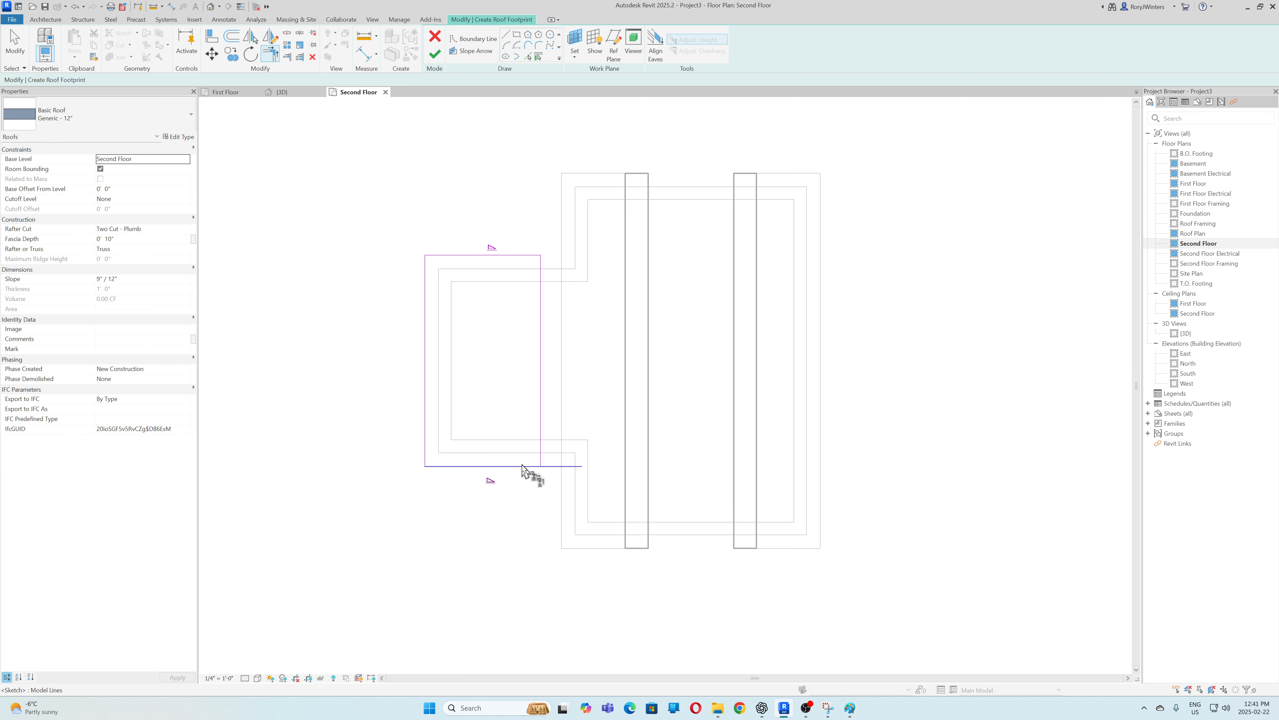
{"action": "left_click", "coordinate": [540, 422]}
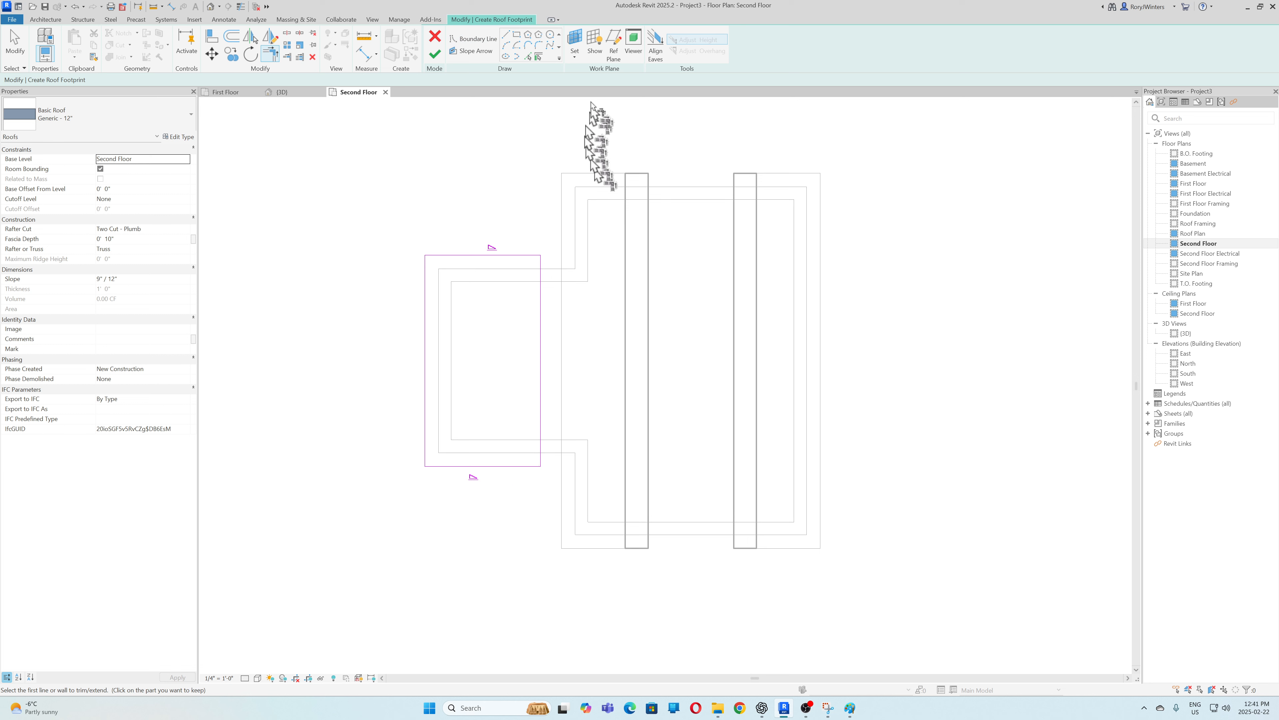
{"action": "left_click", "coordinate": [434, 56]}
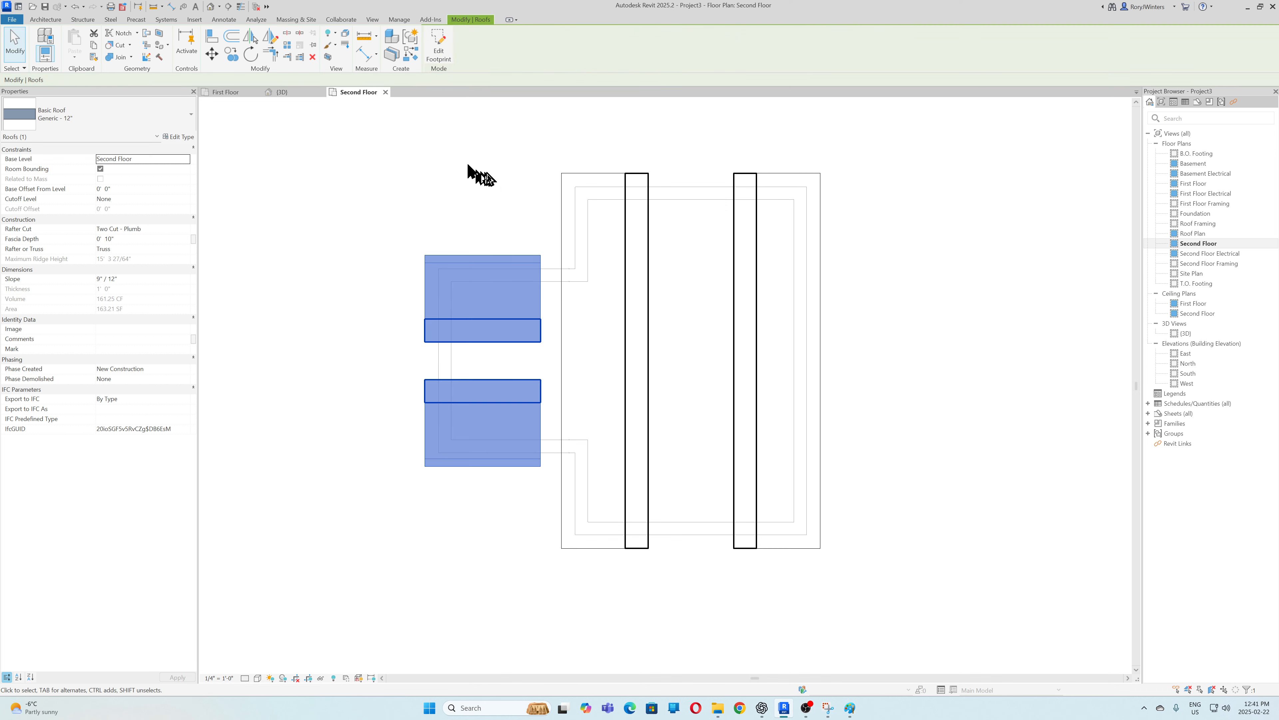
- In the 3D view, join the inner edge of the wing roof to the west slope of the main roof
{"action": "left_click", "coordinate": [309, 95]}
{"action": "left_click", "coordinate": [889, 244]}
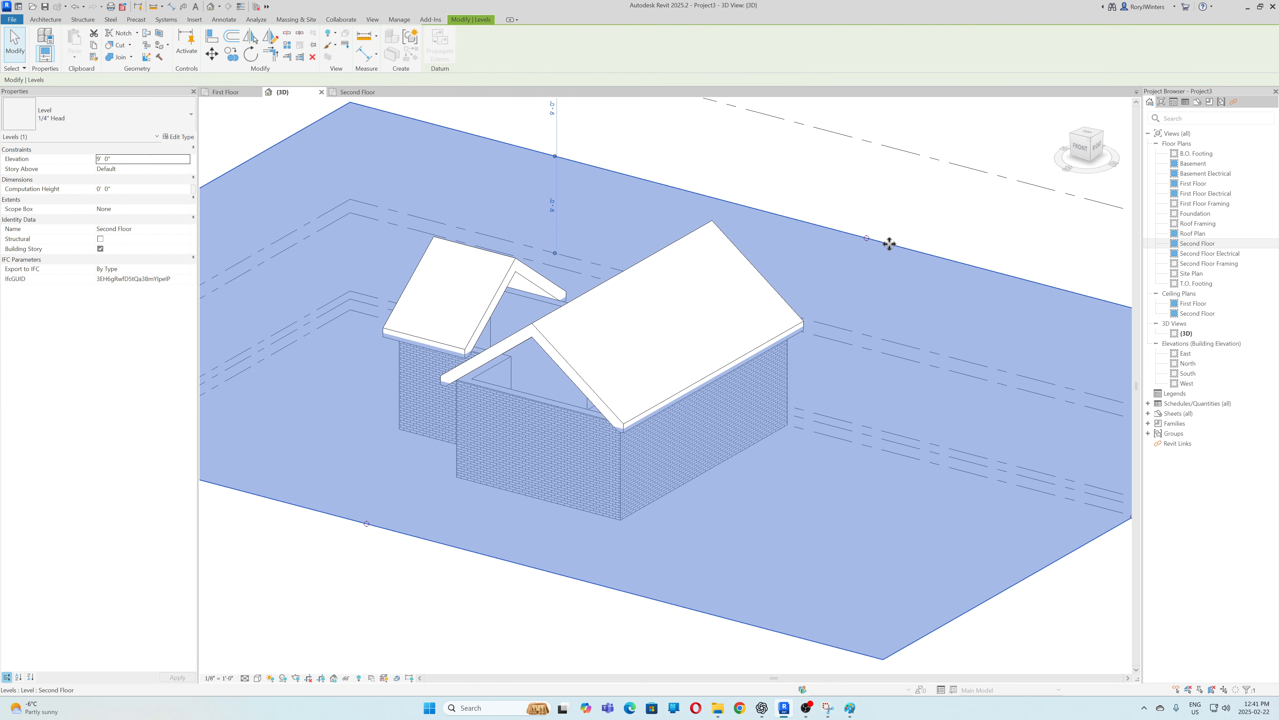
{"action": "left_click", "coordinate": [901, 315]}
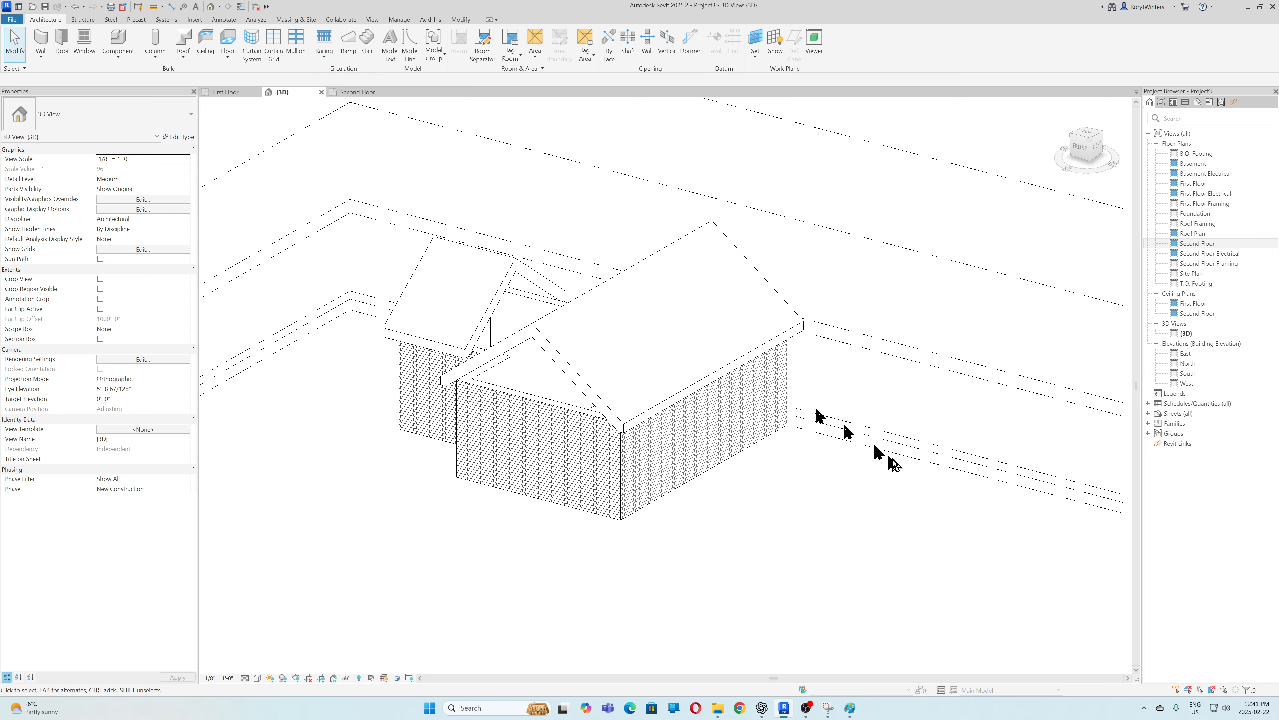
{"action": "middle_click_drag", "start_coordinate": [826, 505], "coordinate": [929, 401], "text": "shift"}
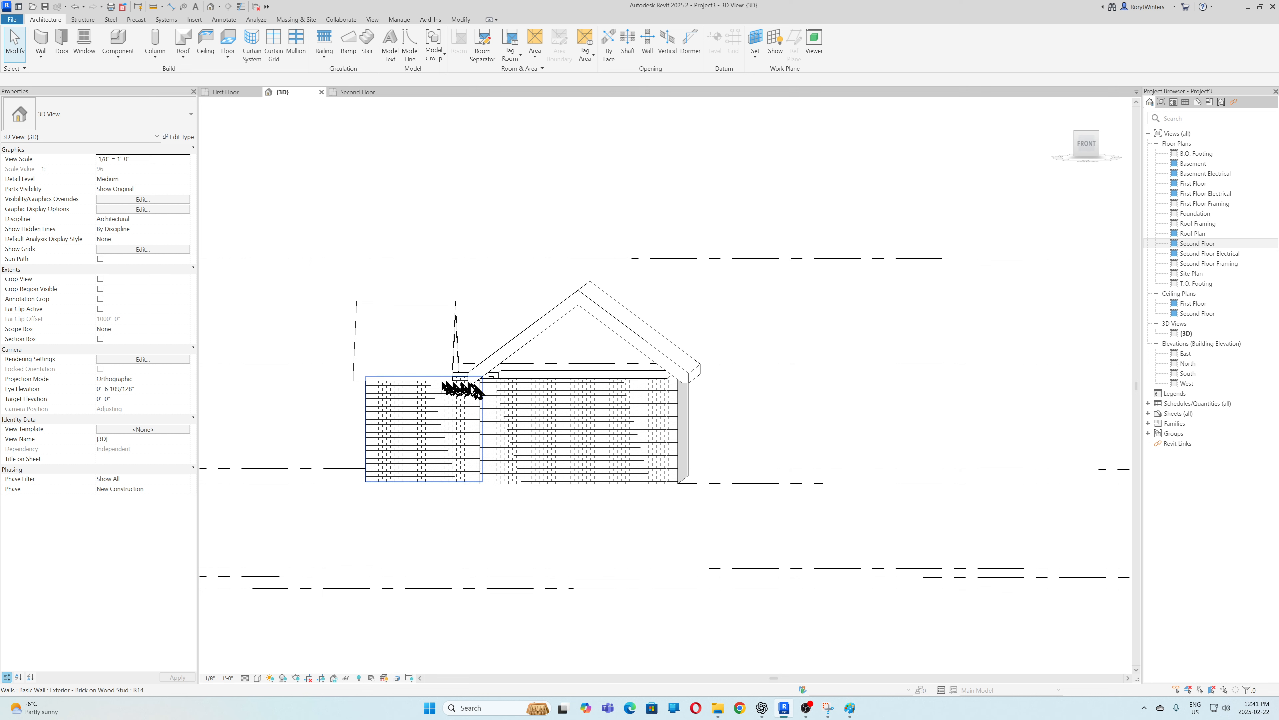
{"action": "mouse_move", "coordinate": [801, 323]}
{"action": "middle_mouse_down", "text": "shift"}
{"action": "mouse_move", "coordinate": [879, 316]}
{"action": "mouse_move", "coordinate": [943, 337]}
{"action": "middle_mouse_up", "text": "shift"}
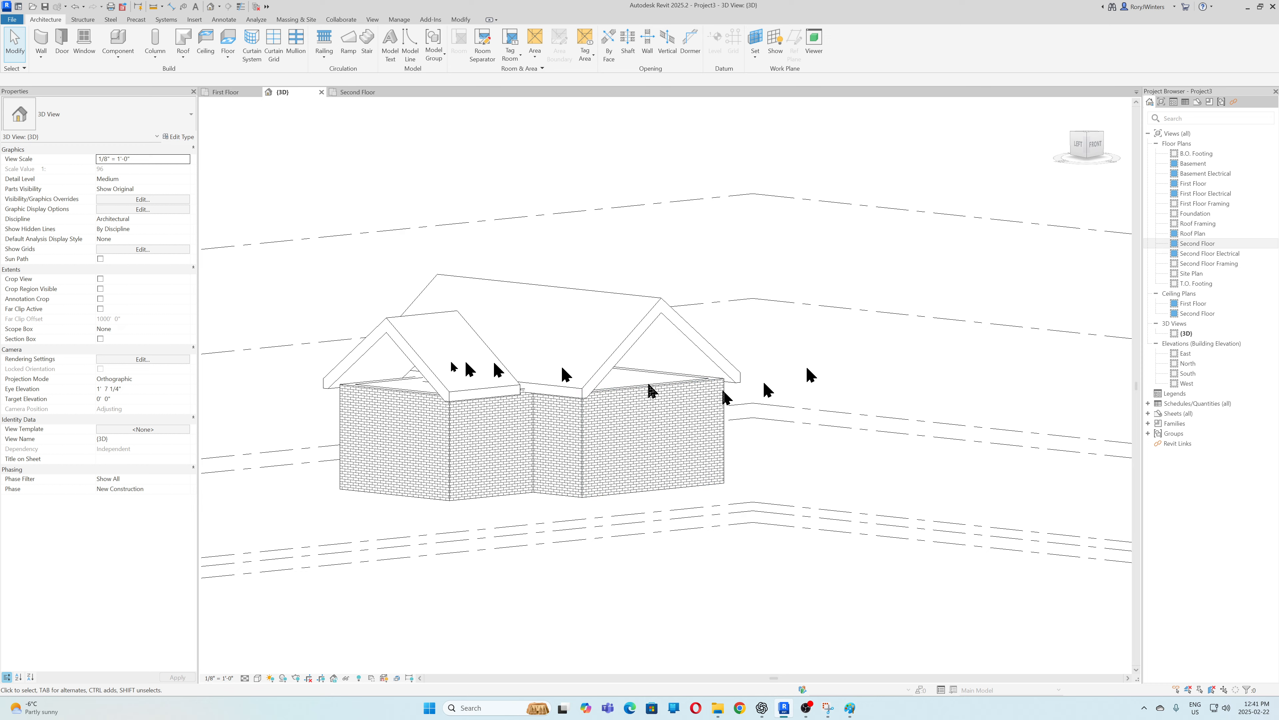
{"action": "middle_click_drag", "start_coordinate": [352, 363], "coordinate": [734, 313], "text": "shift"}
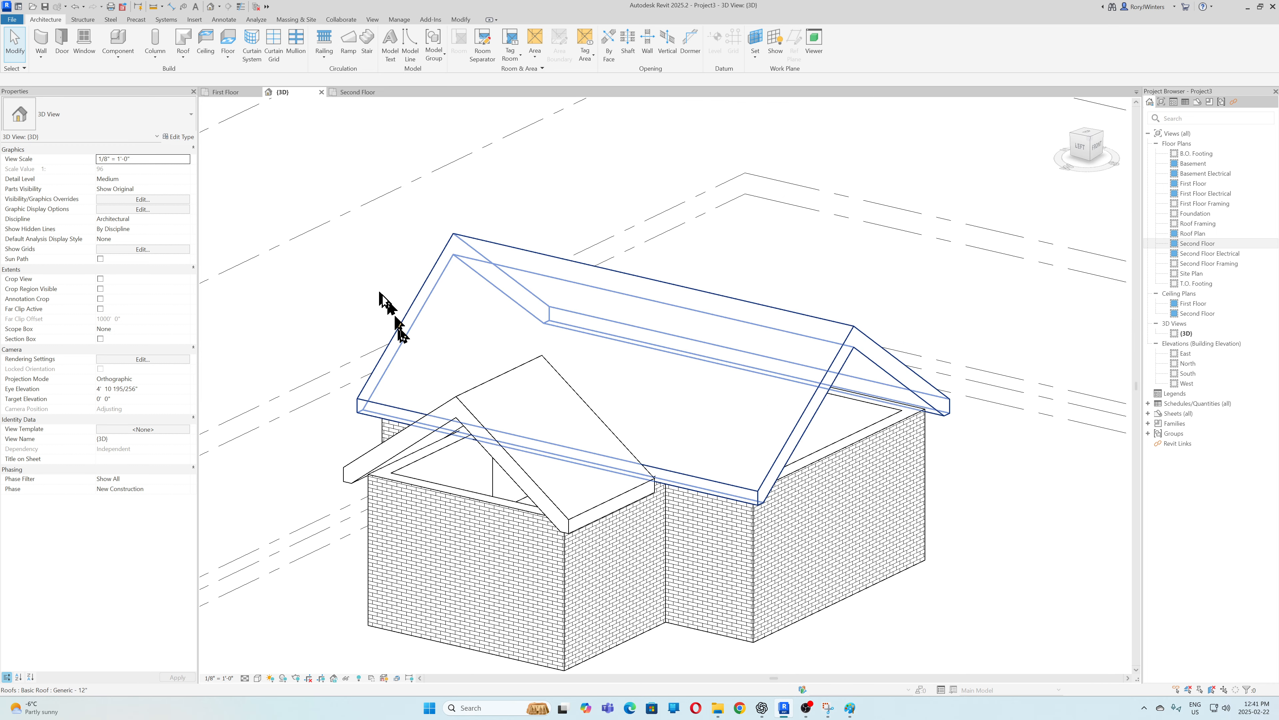
{"action": "left_click", "coordinate": [458, 21]}
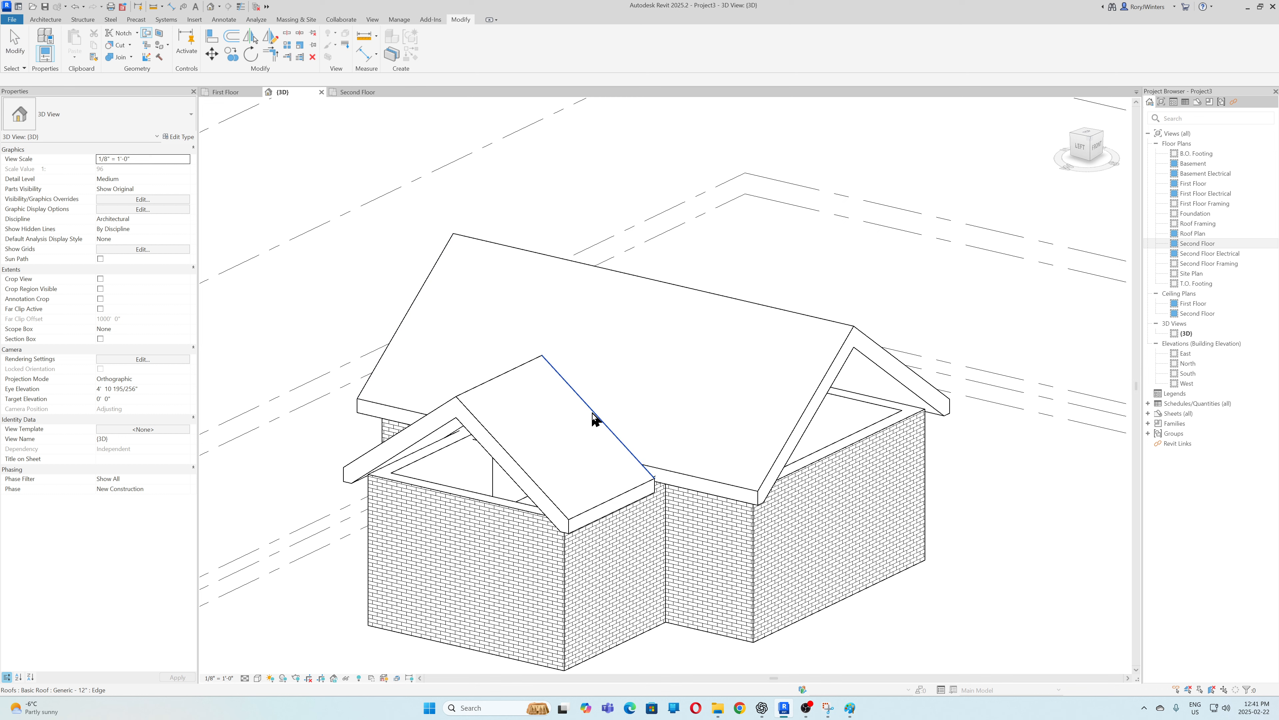
{"action": "left_click", "coordinate": [794, 443]}
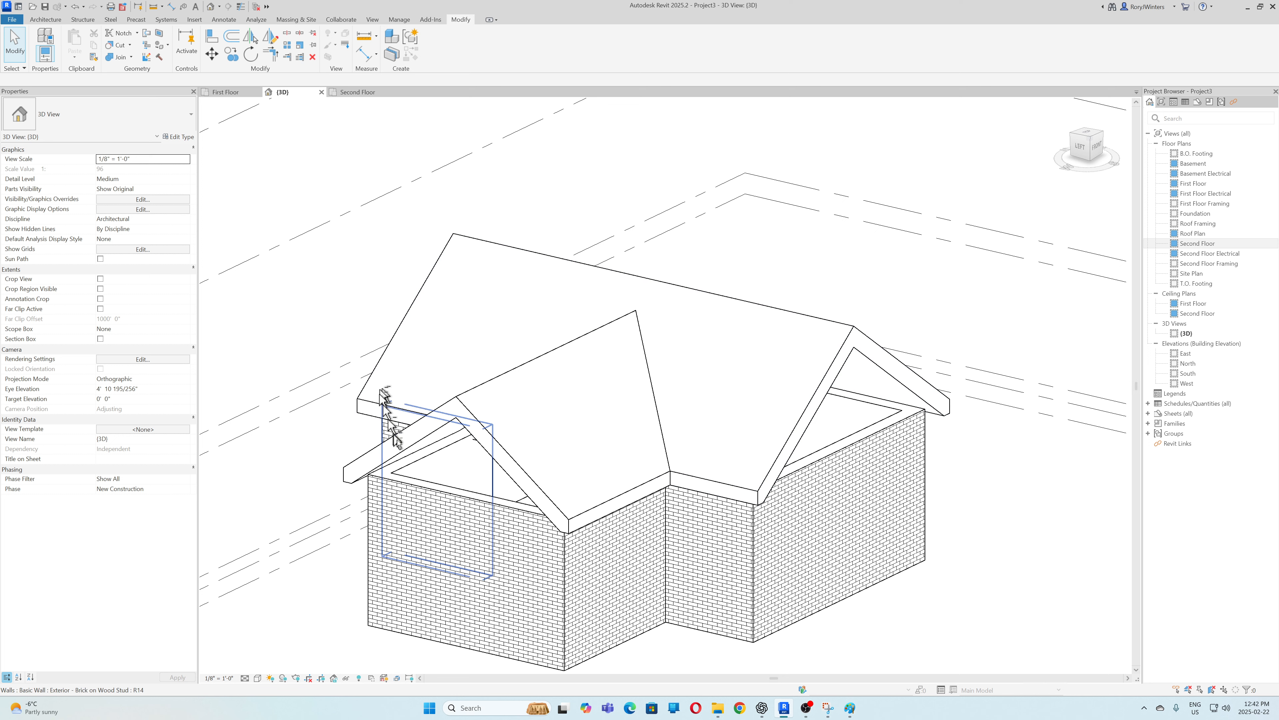
- Attach the top of the wing's south side wall to the wing roof
{"action": "middle_click_drag", "start_coordinate": [483, 510], "coordinate": [588, 406], "text": "shift"}
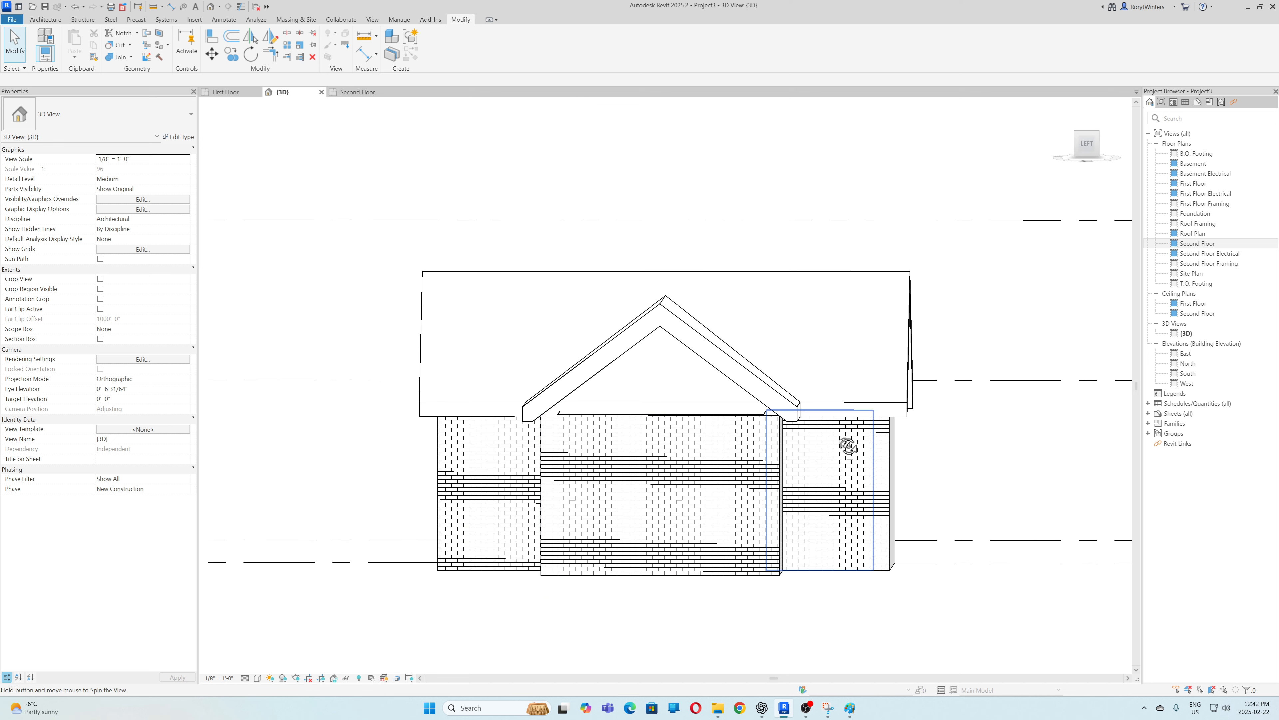
{"action": "middle_click_drag", "start_coordinate": [846, 445], "coordinate": [519, 433], "text": "shift"}
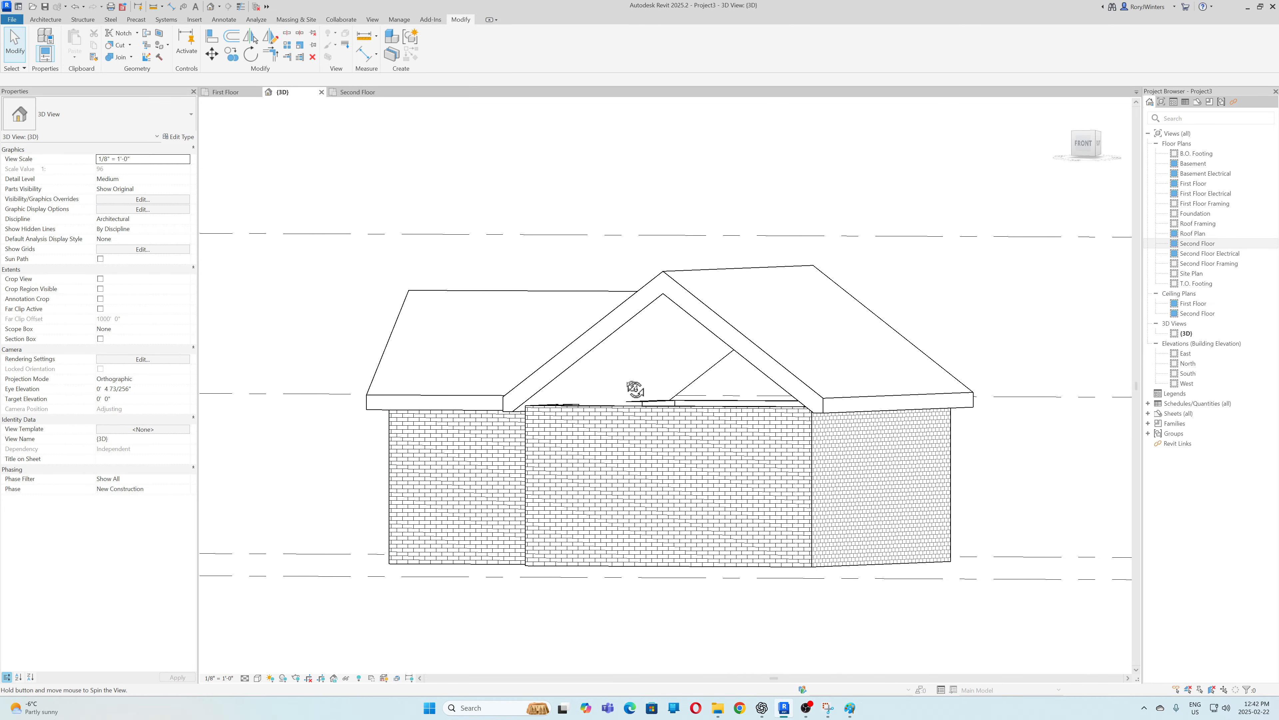
{"action": "mouse_move", "coordinate": [635, 389]}
{"action": "middle_mouse_down", "text": "shift"}
{"action": "mouse_move", "coordinate": [985, 403]}
{"action": "mouse_move", "coordinate": [902, 406]}
{"action": "middle_mouse_up", "text": "shift"}
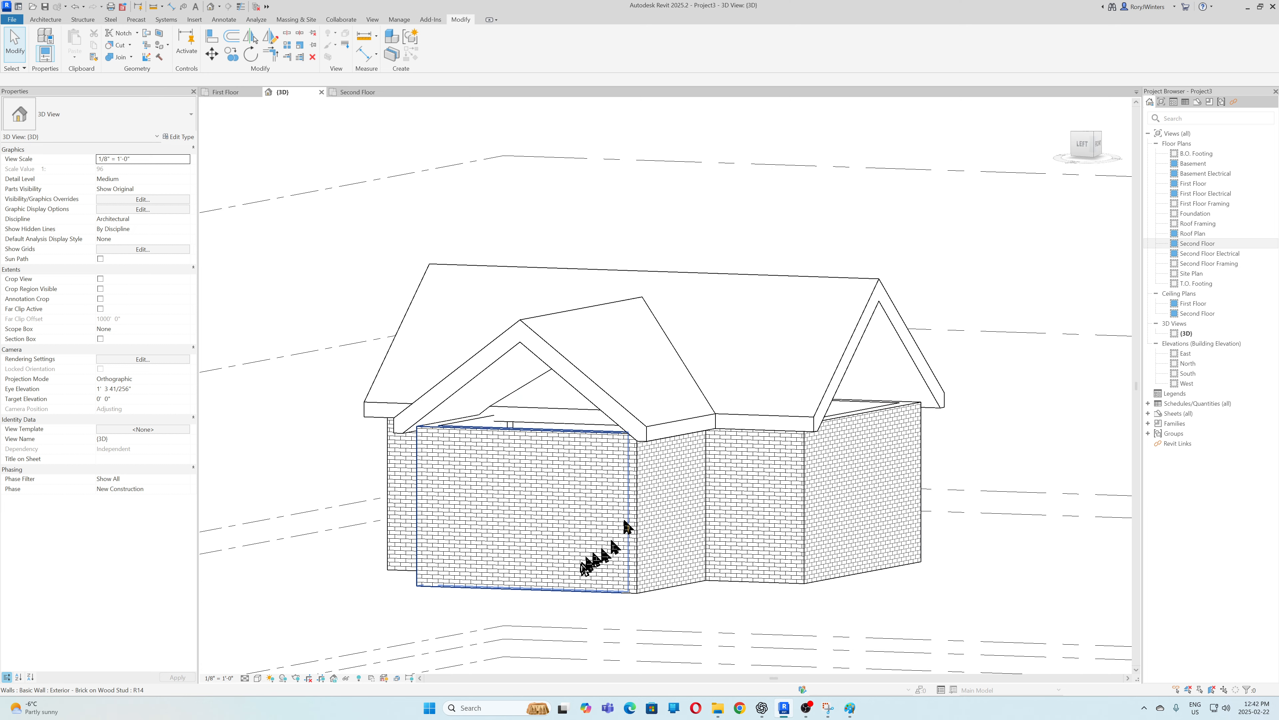
{"action": "scroll", "coordinate": [582, 565], "scroll_direction": "up", "scroll_amount": 2}
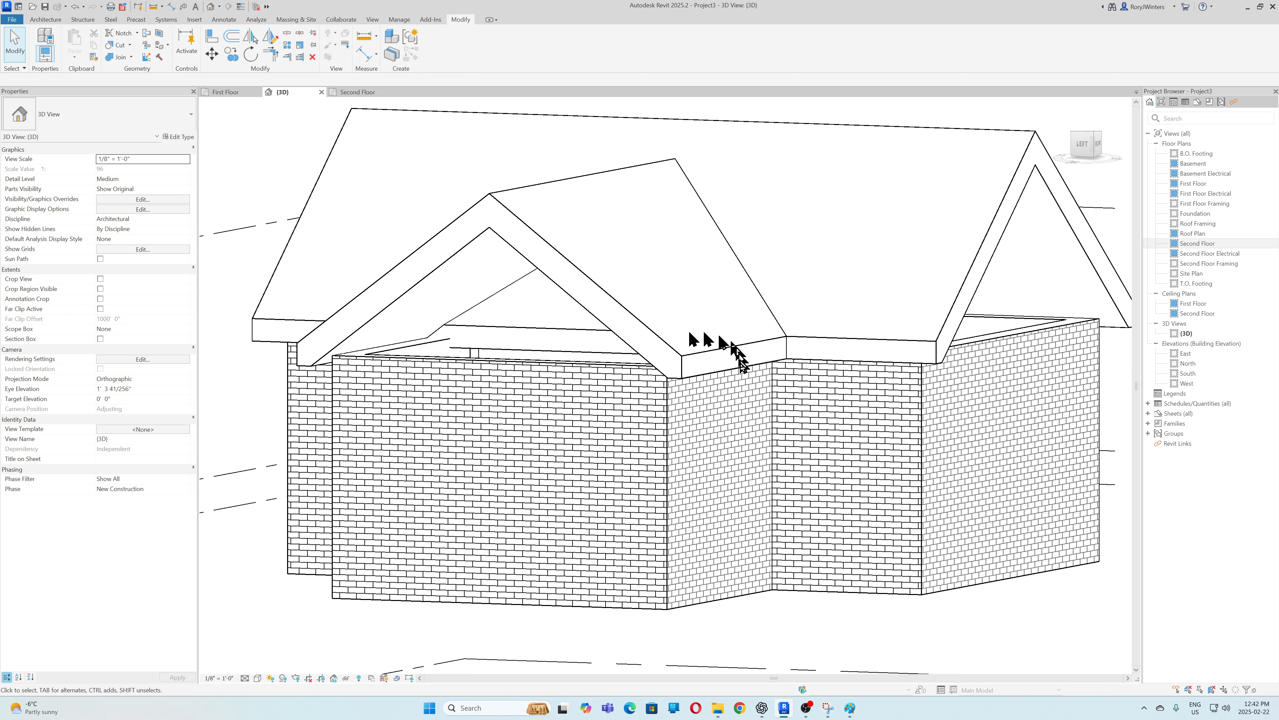
{"action": "left_click", "coordinate": [722, 438]}
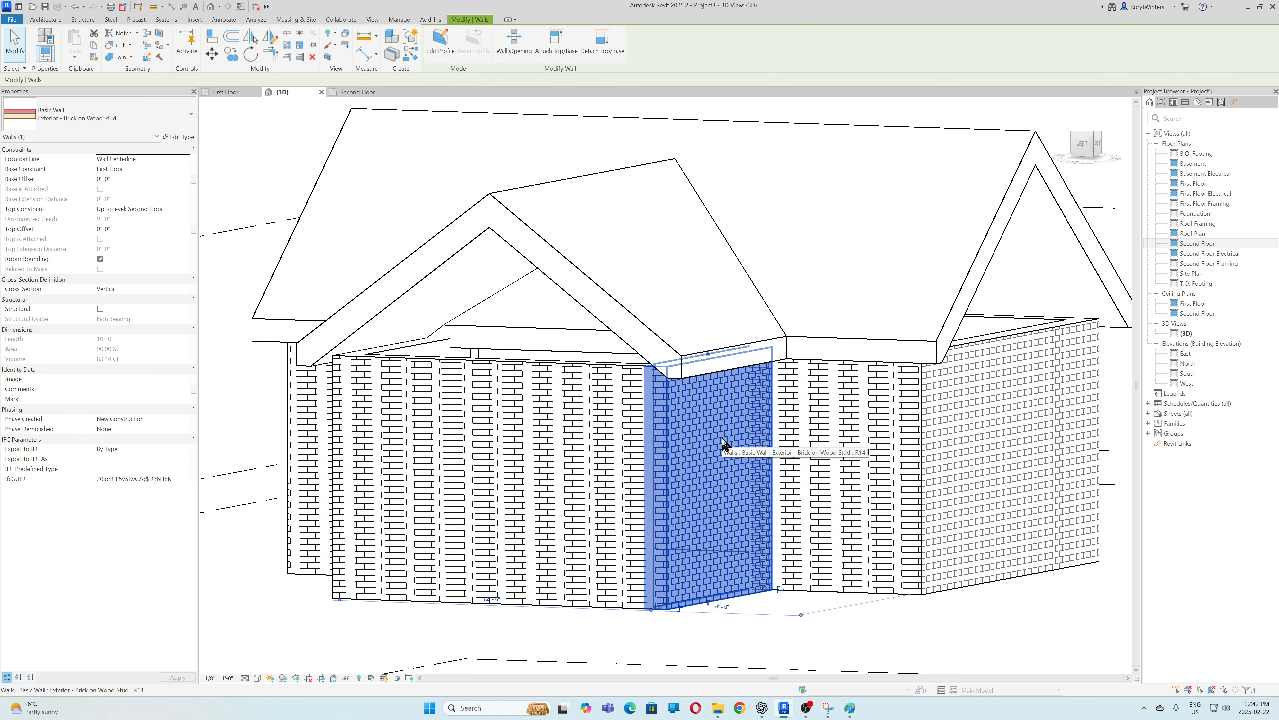
{"action": "left_click", "coordinate": [558, 44]}
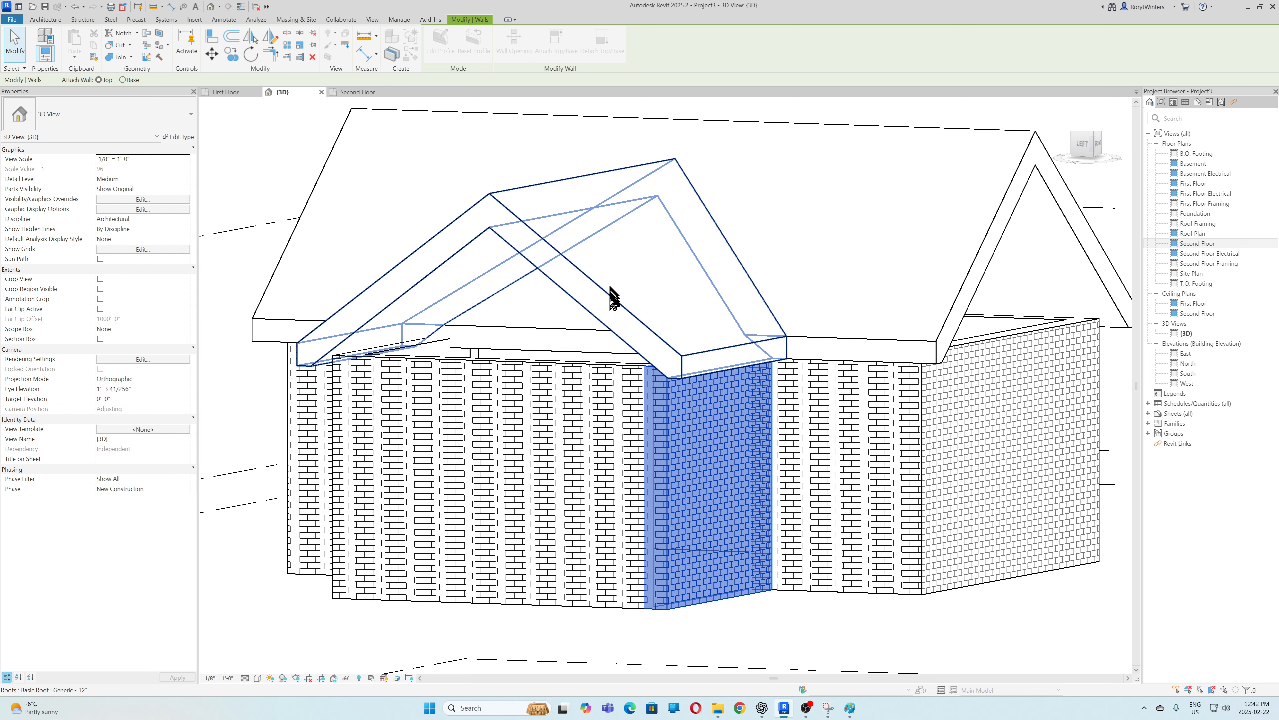
{"action": "left_click", "coordinate": [610, 304]}
- Attach the top of the wing's north side wall to the wing roof
{"action": "middle_click_drag", "start_coordinate": [680, 312], "coordinate": [469, 414], "text": "shift"}
{"action": "left_click", "coordinate": [452, 411]}
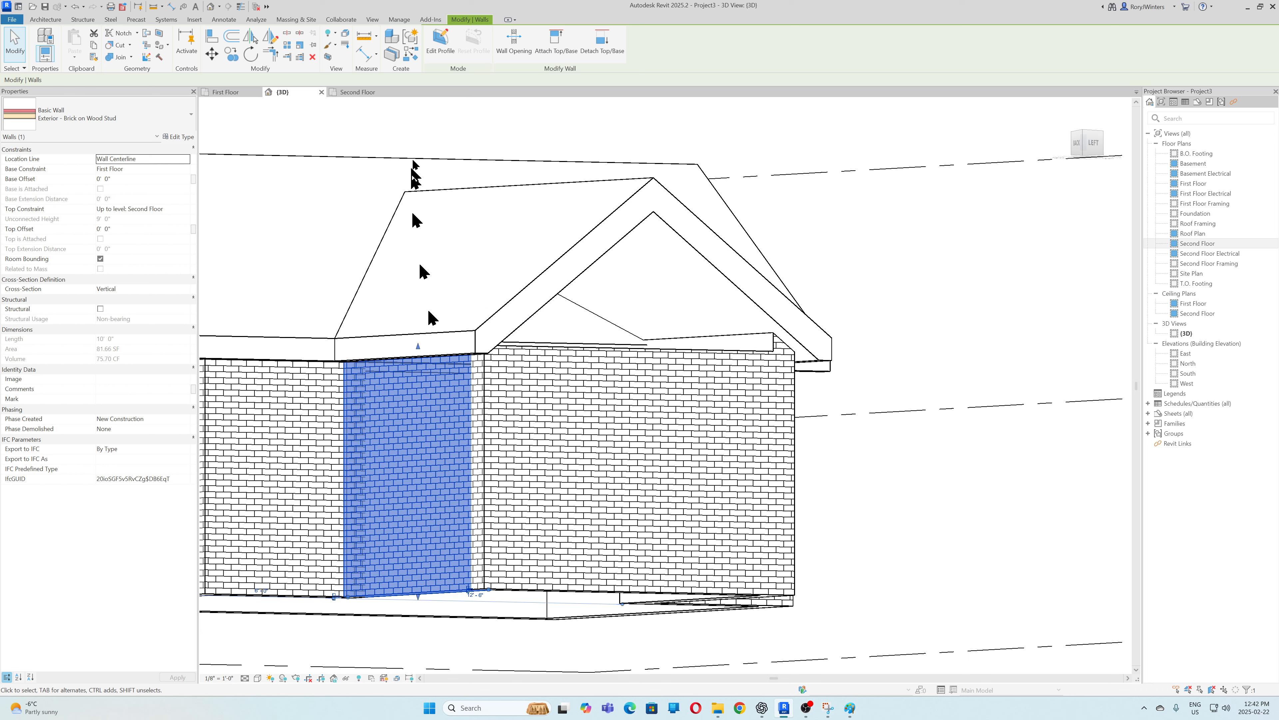
{"action": "left_click", "coordinate": [556, 44]}
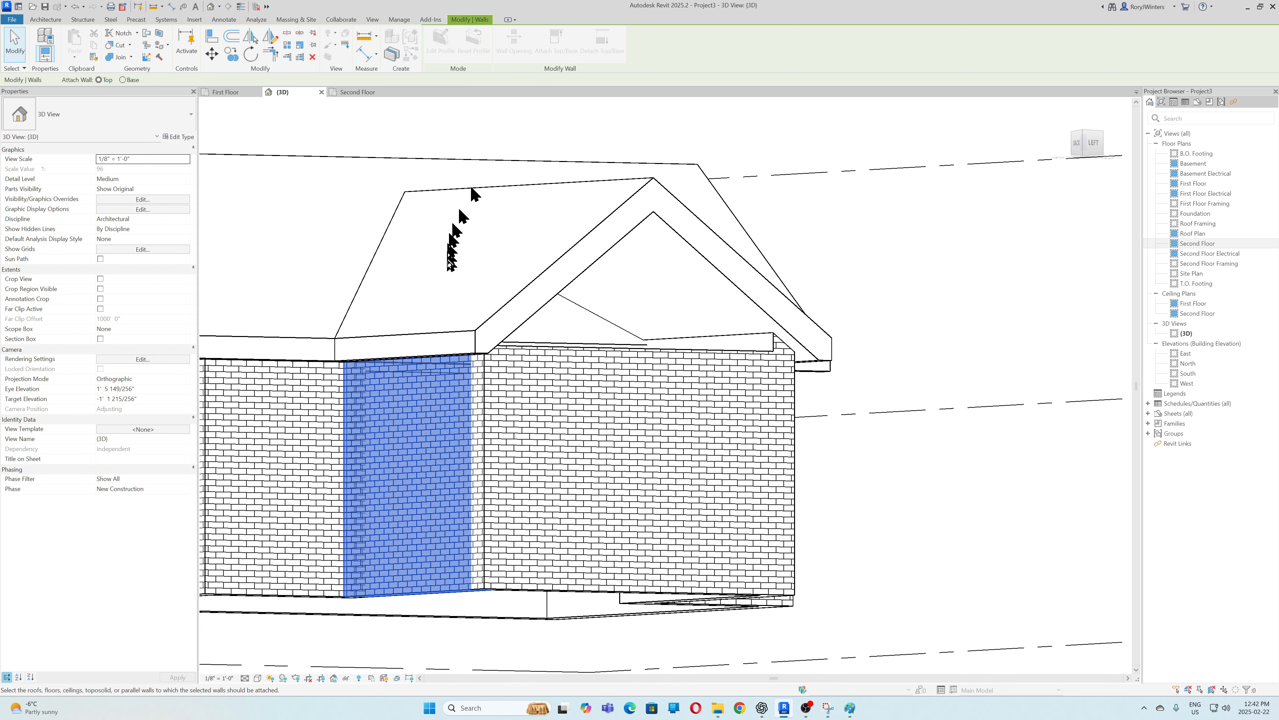
{"action": "left_click", "coordinate": [483, 321]}
{"action": "middle_click_drag", "start_coordinate": [938, 295], "coordinate": [825, 334], "text": "shift"}
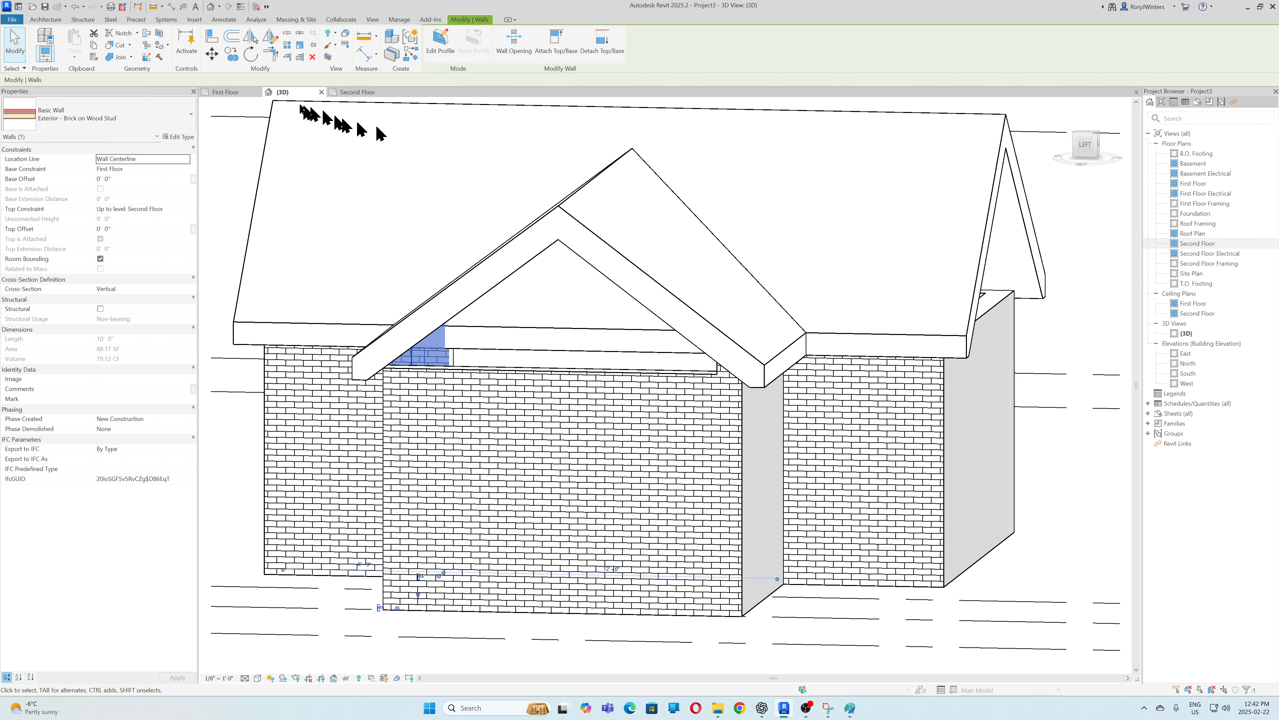
{"action": "left_click", "coordinate": [45, 20]}
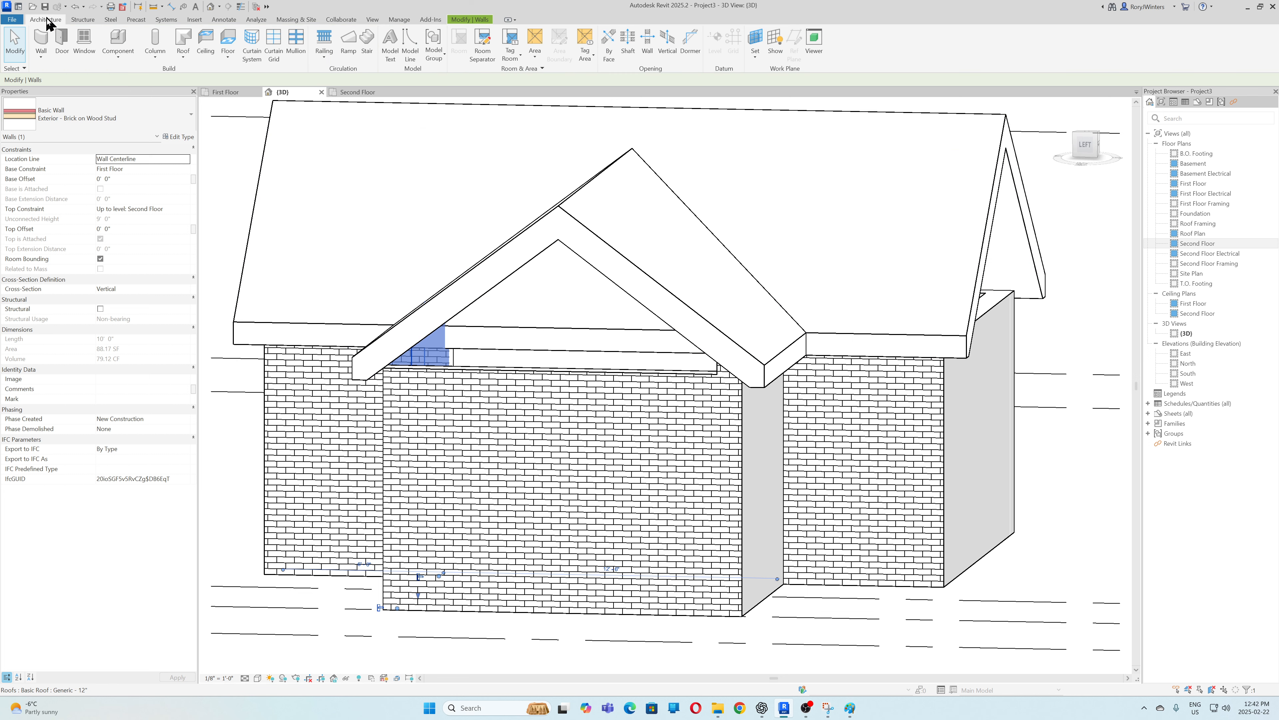
{"action": "left_click", "coordinate": [688, 47]}
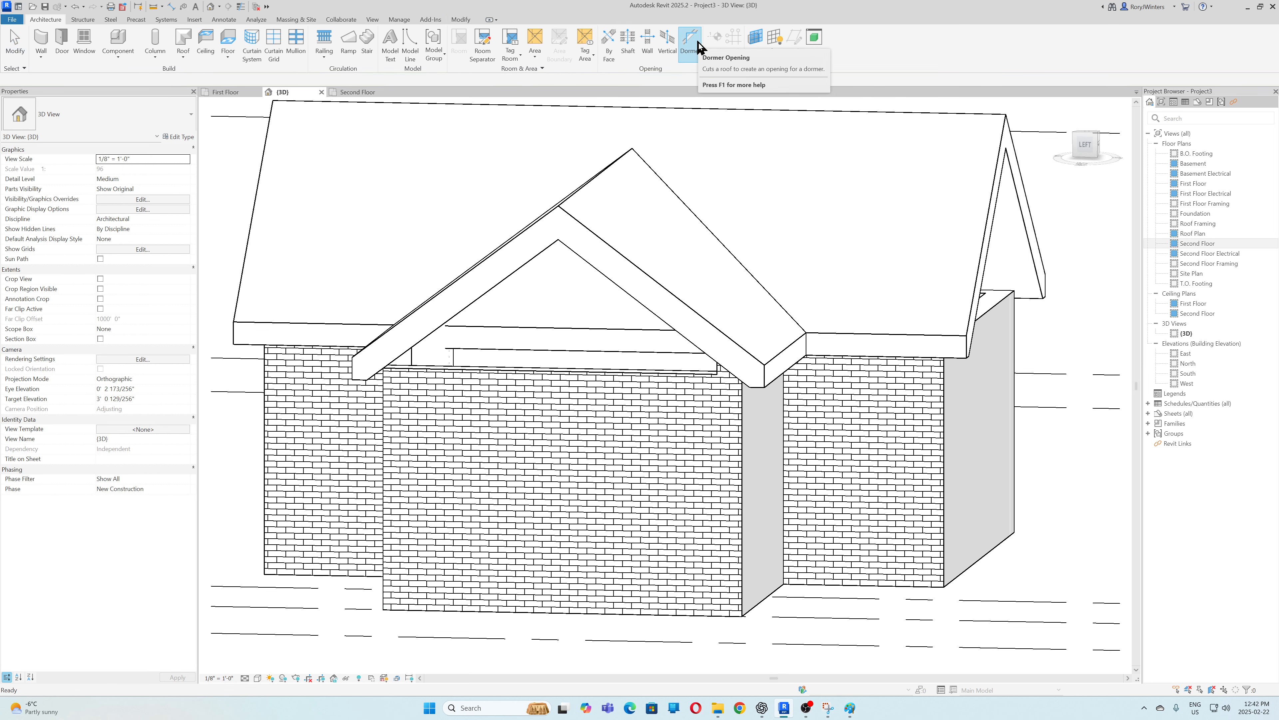
{"action": "middle_click_drag", "start_coordinate": [720, 194], "coordinate": [767, 143], "text": "shift"}
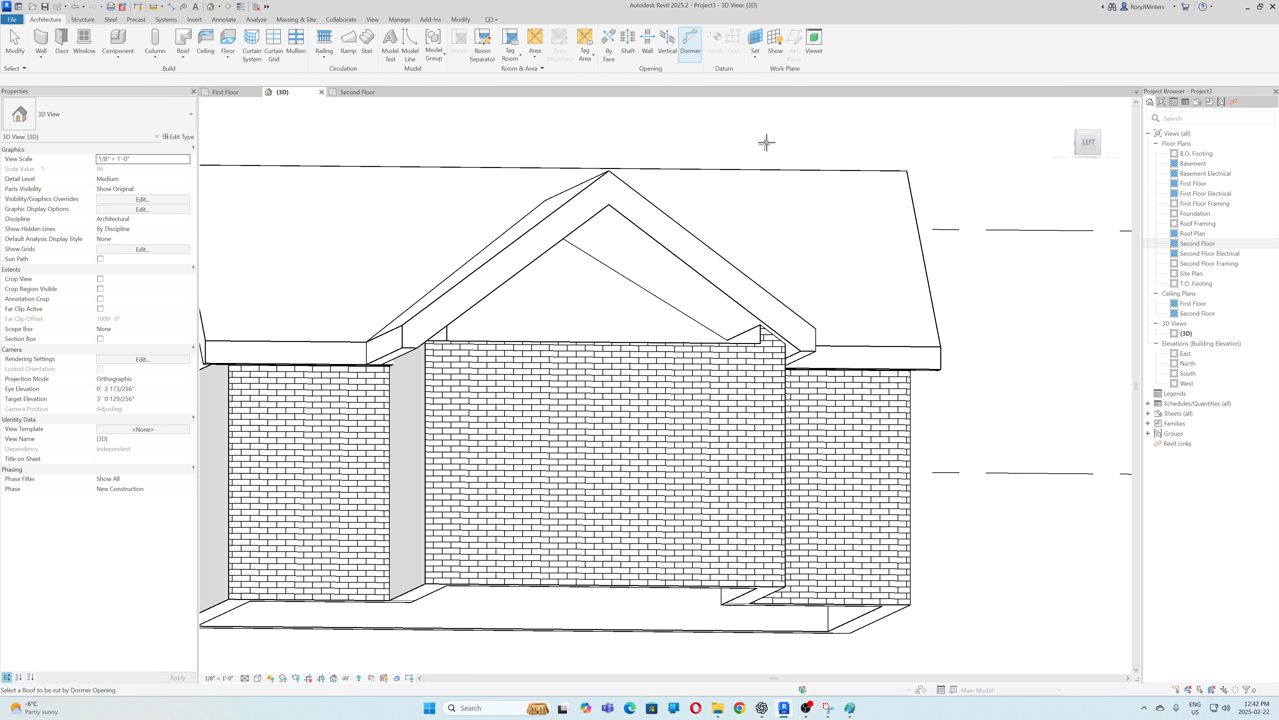
{"action": "left_click", "coordinate": [645, 291]}
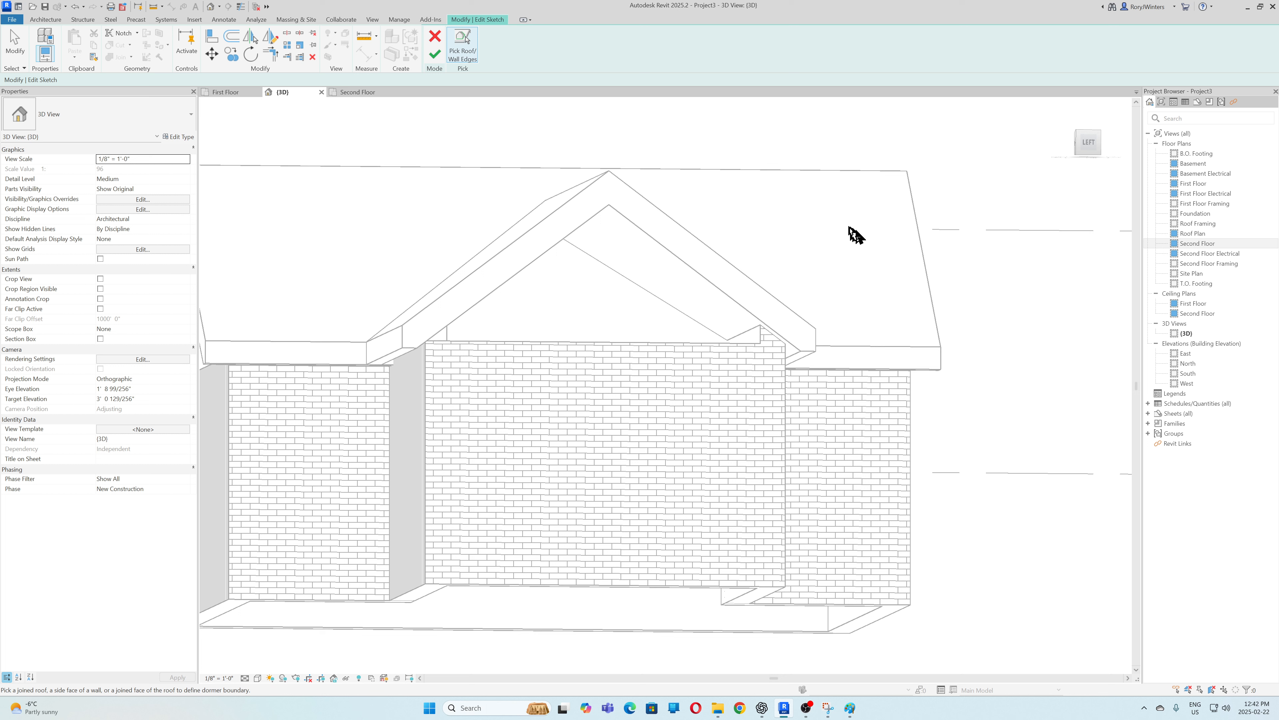
{"action": "key", "text": "Escape"}
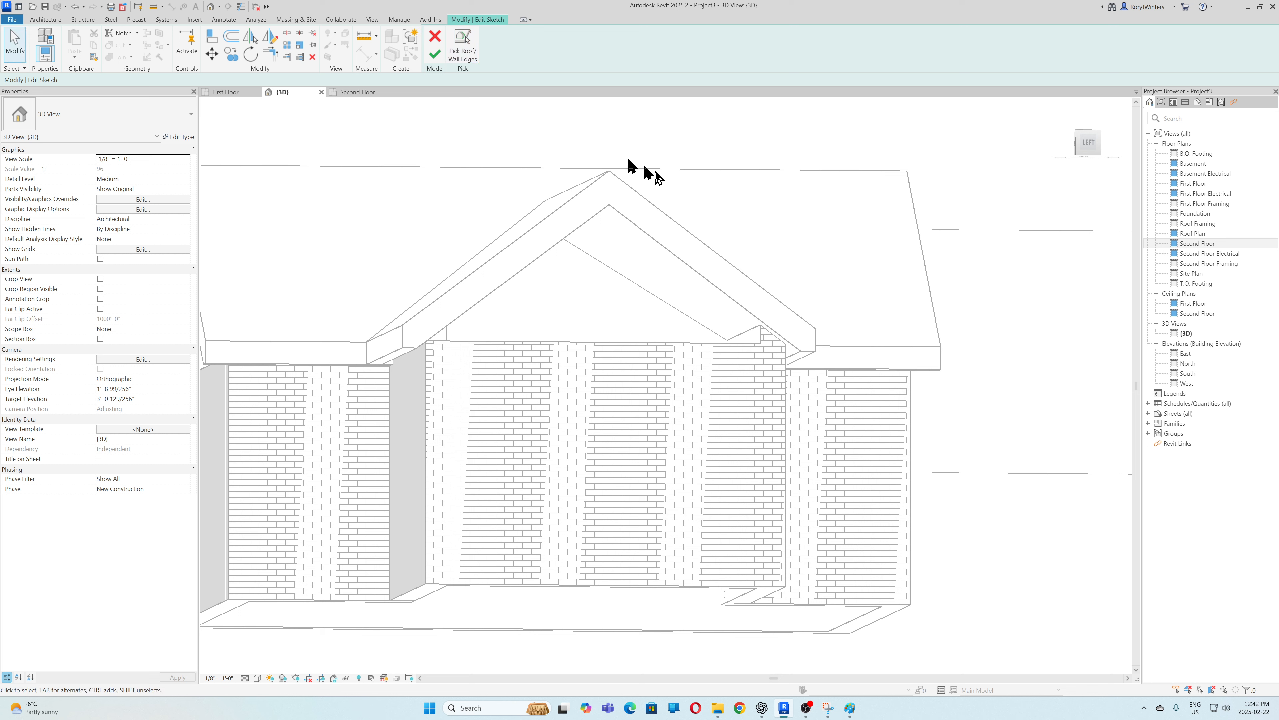
{"action": "left_click", "coordinate": [75, 7]}
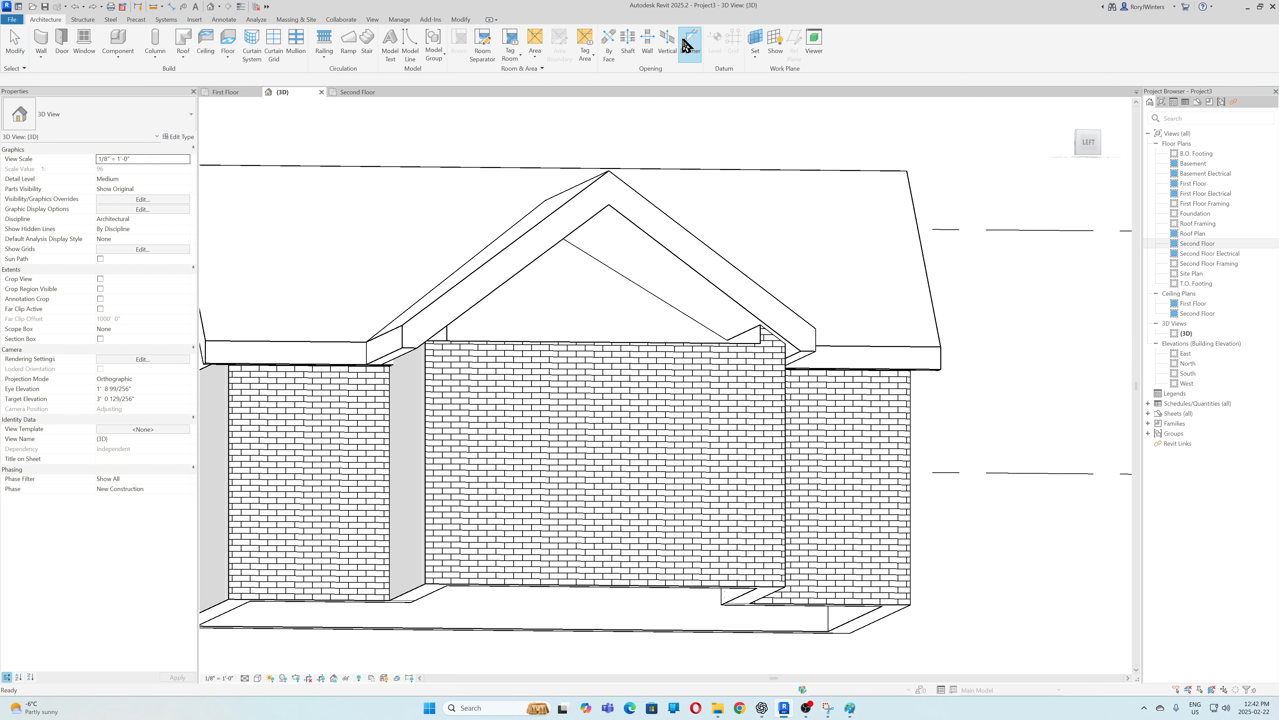
- Start a Dormer opening in the main roof, picking the wing roof's two sloping undersides and the main roof's west eave as boundary
{"action": "left_click", "coordinate": [691, 53]}
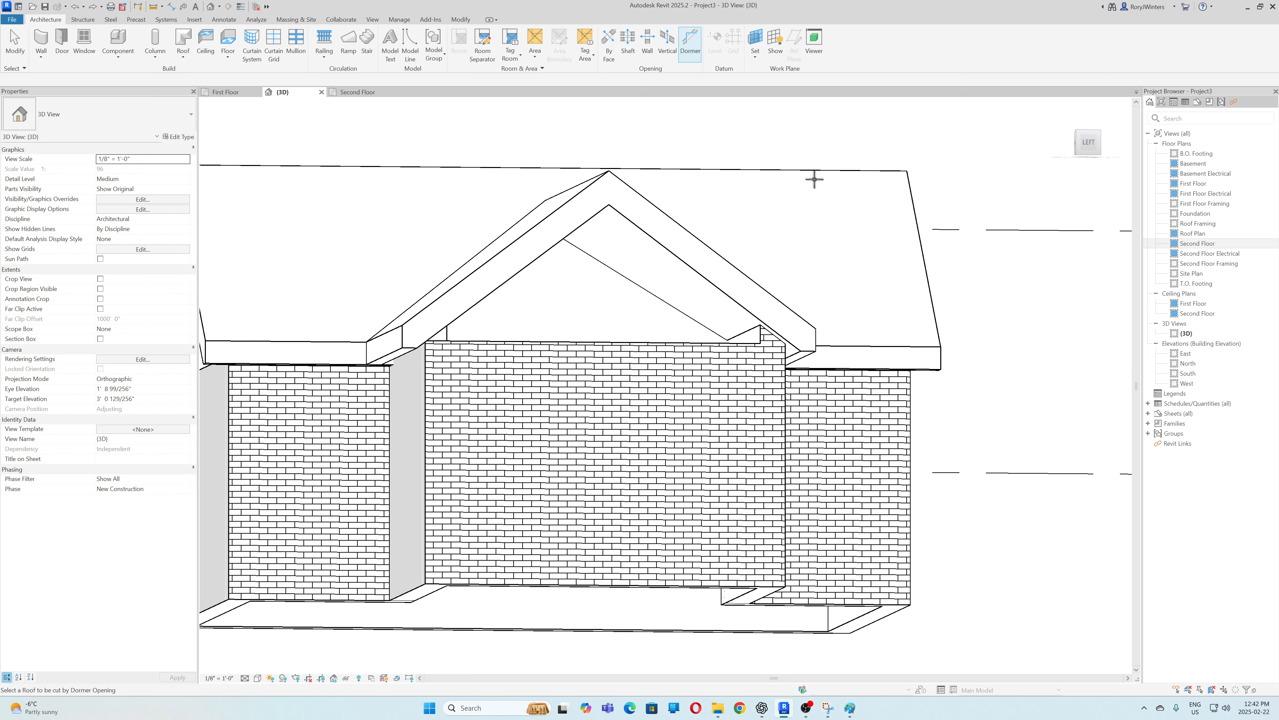
{"action": "left_click", "coordinate": [806, 173]}
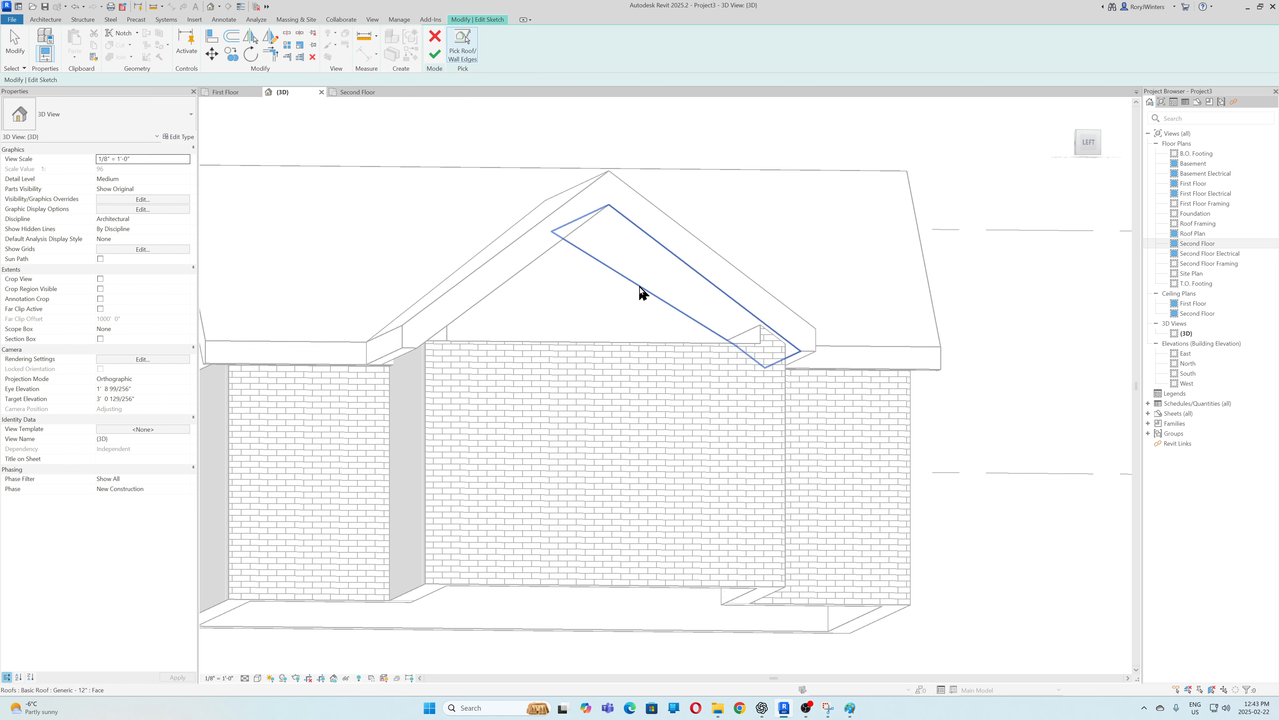
{"action": "left_click", "coordinate": [655, 292]}
{"action": "middle_click_drag", "start_coordinate": [819, 242], "coordinate": [762, 227], "text": "shift"}
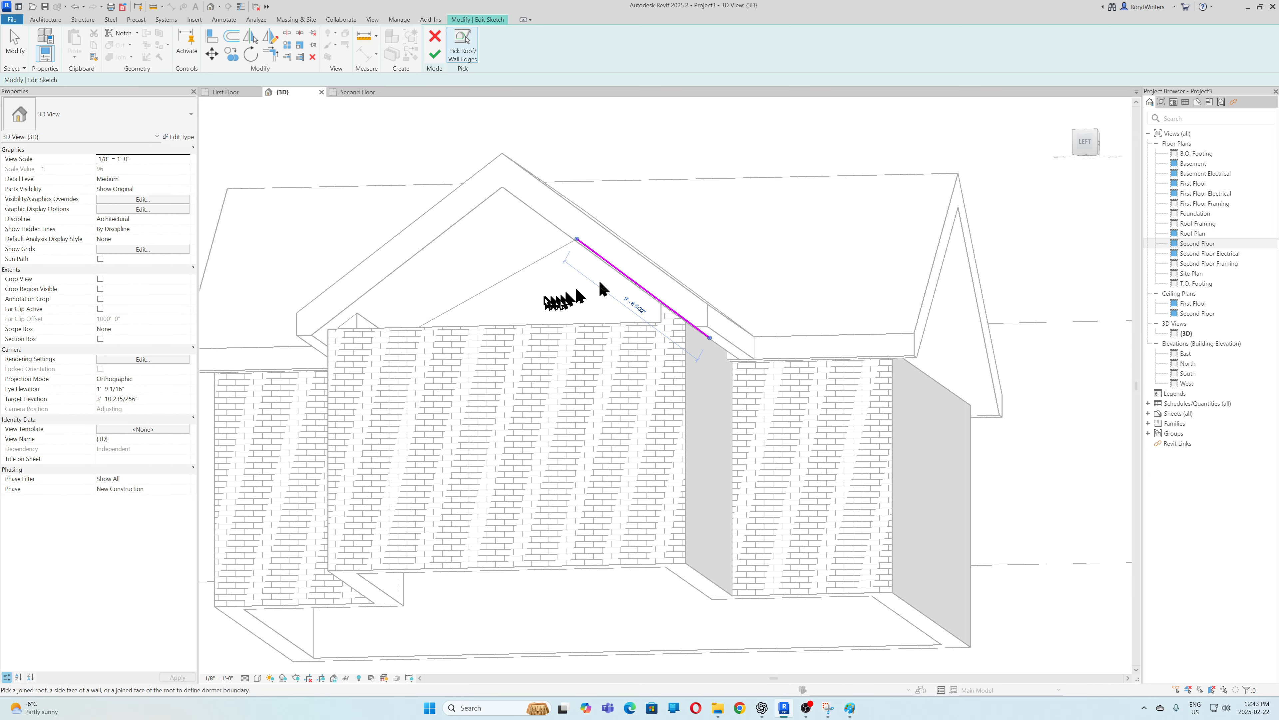
{"action": "left_click", "coordinate": [526, 277]}
{"action": "mouse_move", "coordinate": [663, 228]}
{"action": "middle_mouse_down", "text": "shift"}
{"action": "mouse_move", "coordinate": [727, 228]}
{"action": "mouse_move", "coordinate": [739, 266]}
{"action": "middle_mouse_up", "text": "shift"}
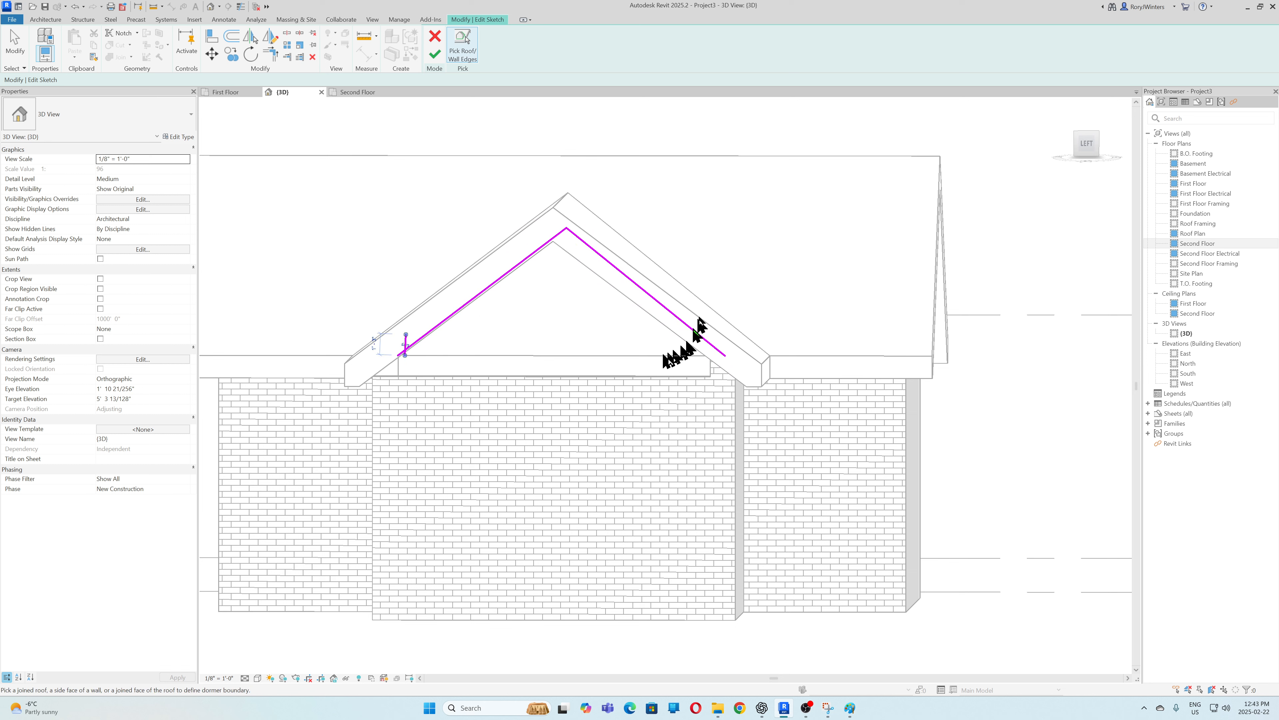
{"action": "middle_click_drag", "start_coordinate": [794, 265], "coordinate": [812, 262], "text": "shift"}
{"action": "left_click", "coordinate": [641, 357]}
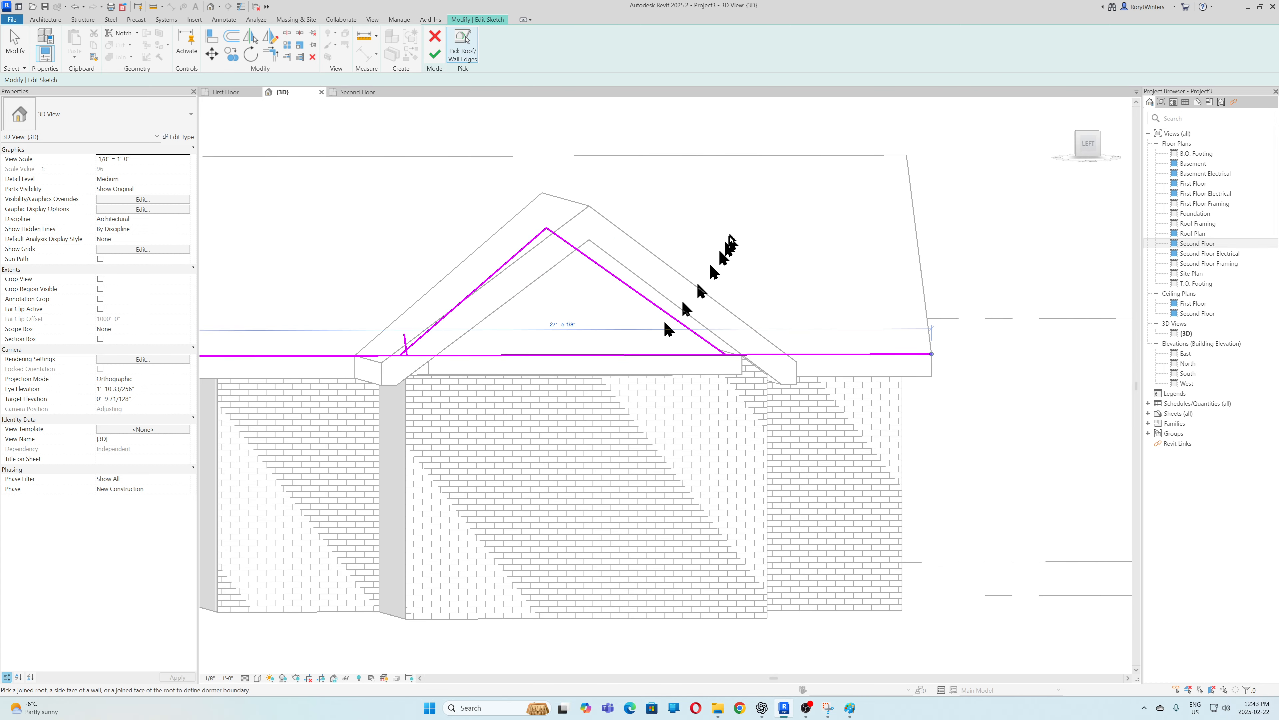
{"action": "middle_click_drag", "start_coordinate": [737, 230], "coordinate": [755, 231], "text": "shift"}
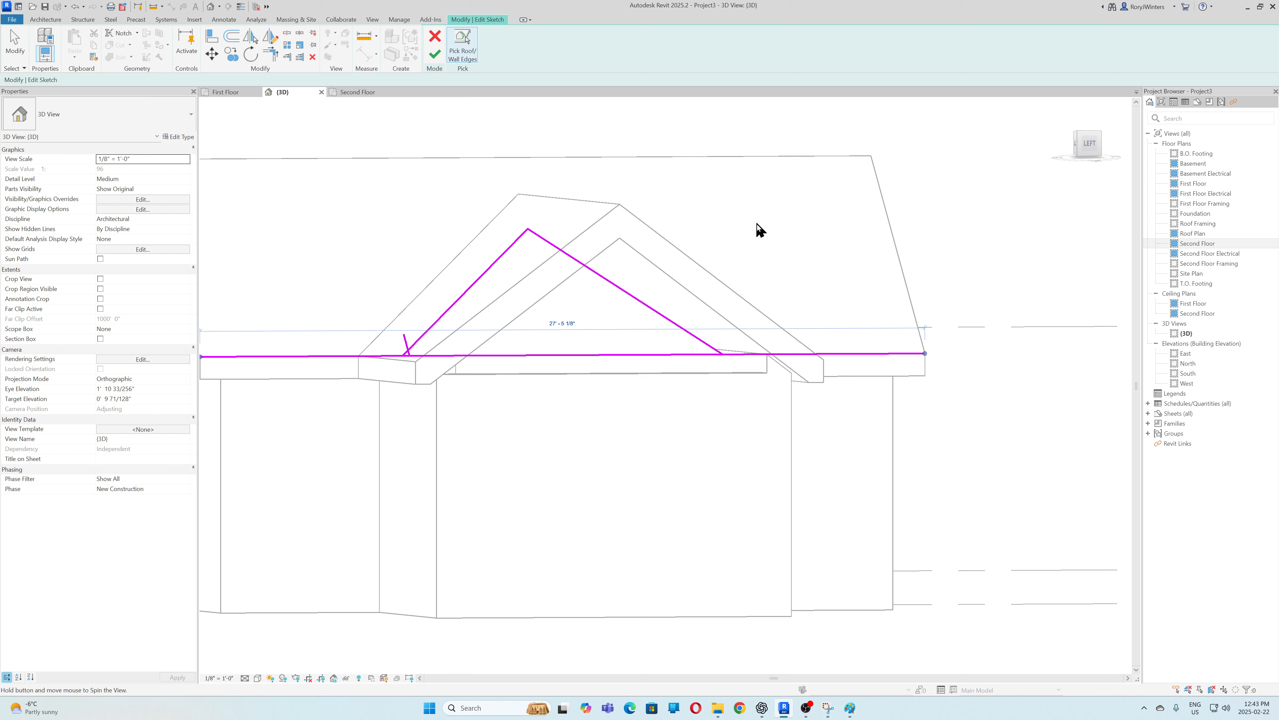
- Trim the dormer boundary lines into a closed triangle, delete the short stray line and finish the opening
{"action": "left_click", "coordinate": [270, 53]}
{"action": "left_click", "coordinate": [703, 354]}
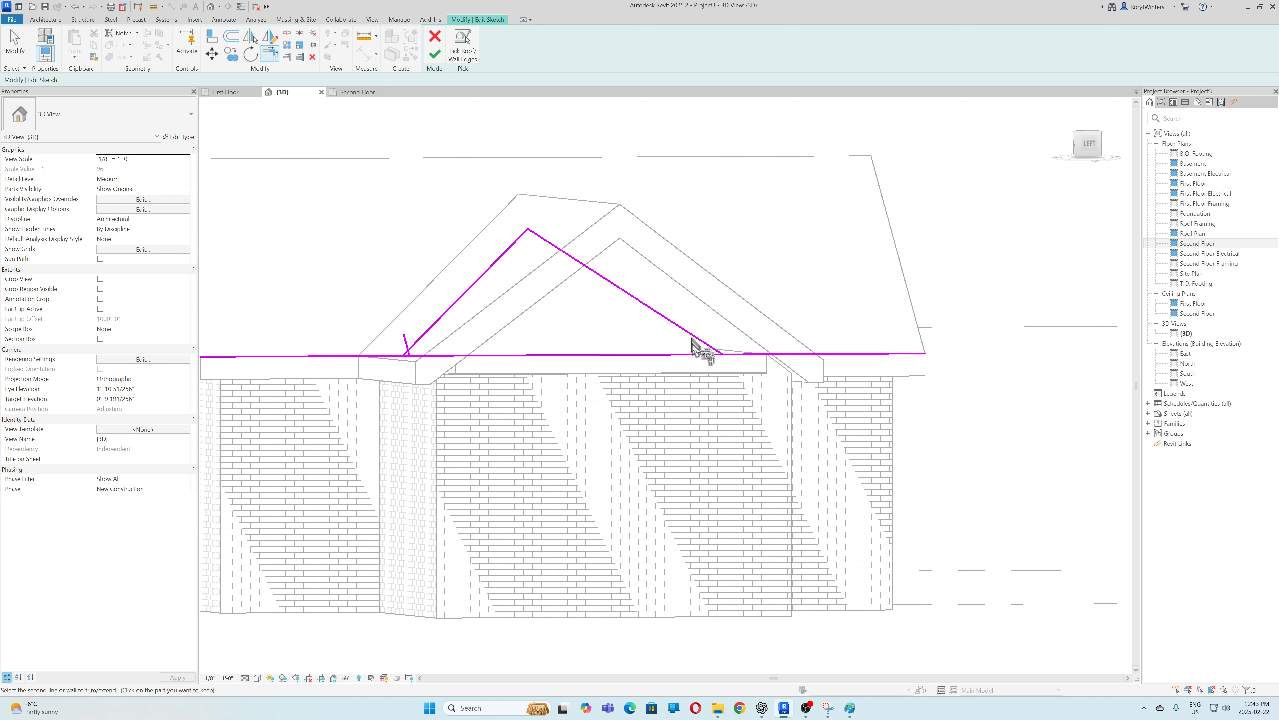
{"action": "middle_click_drag", "start_coordinate": [765, 363], "coordinate": [456, 361], "text": "shift"}
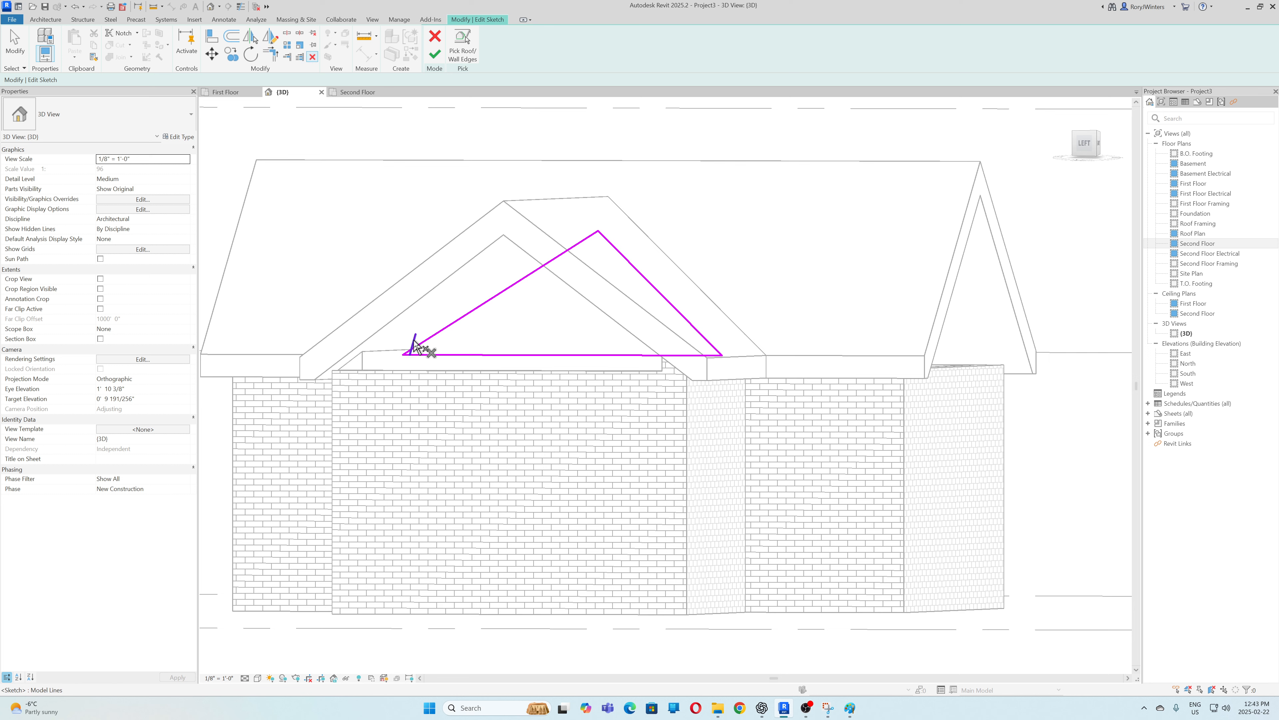
{"action": "key", "text": "Escape"}
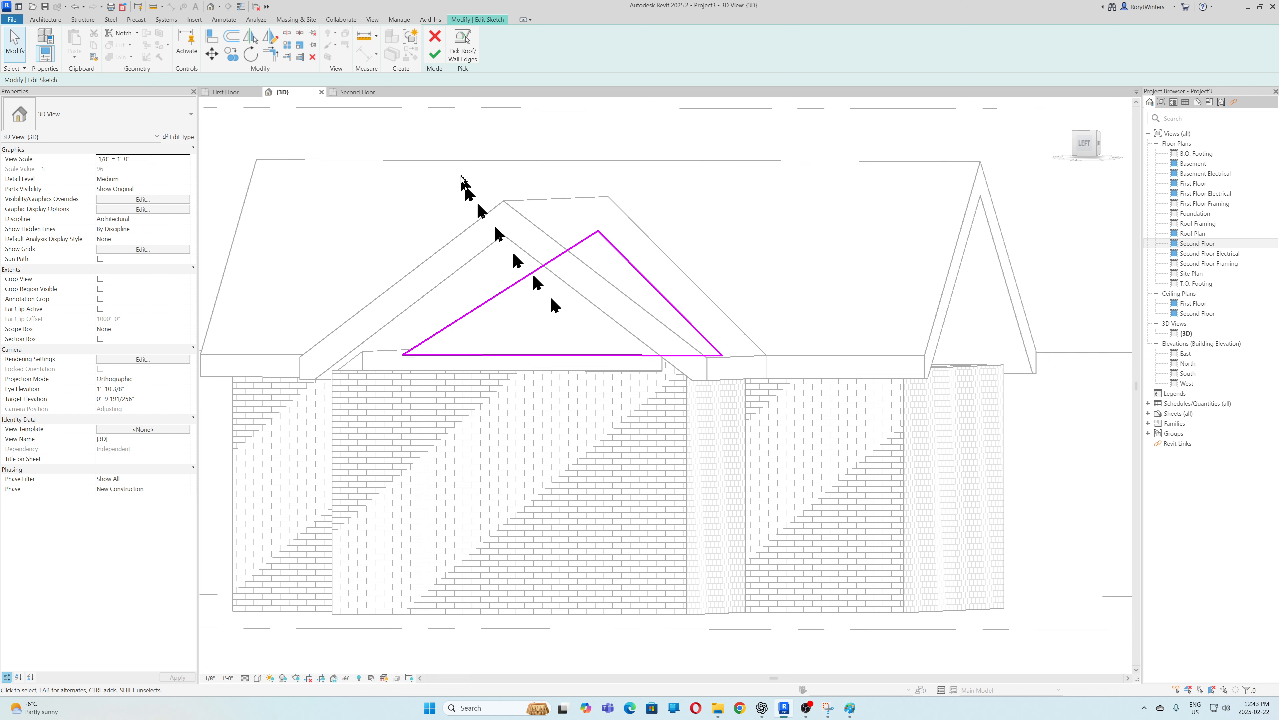
{"action": "left_click", "coordinate": [434, 56]}
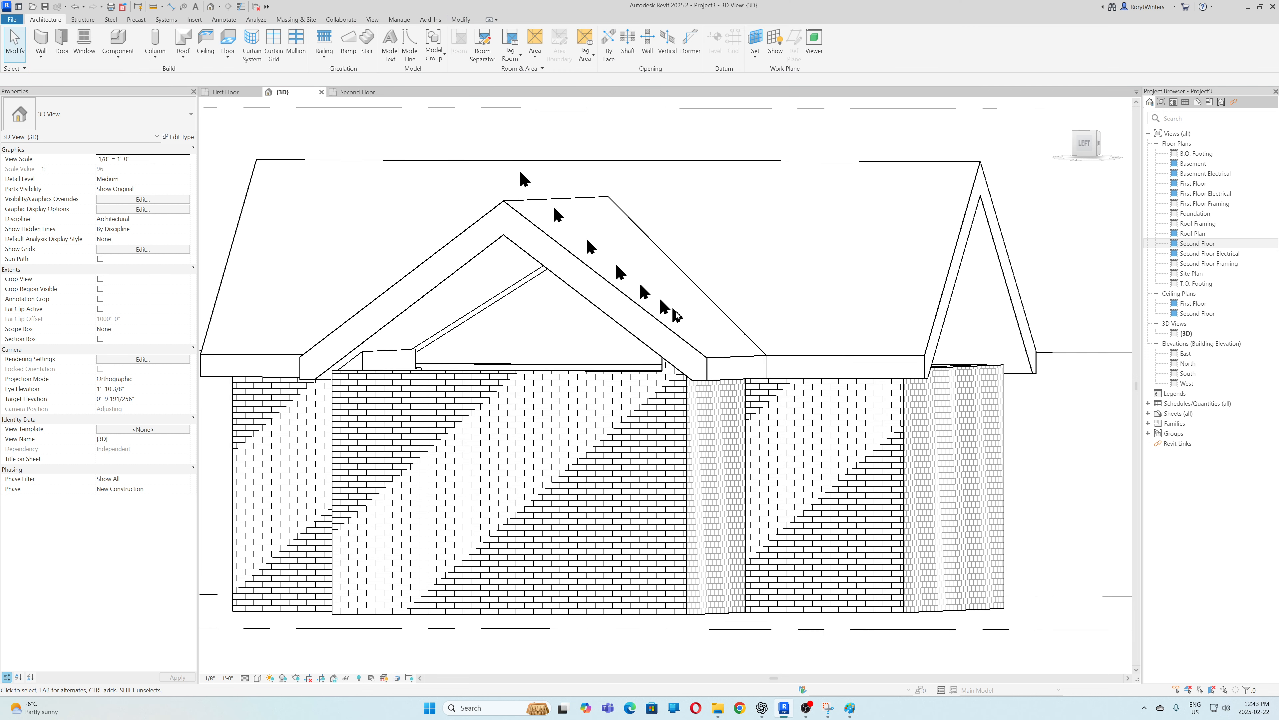
- Examine the dormer opening from below and set the 3D view's visual style to Shaded
{"action": "middle_click_drag", "start_coordinate": [816, 426], "coordinate": [501, 417], "text": "shift"}
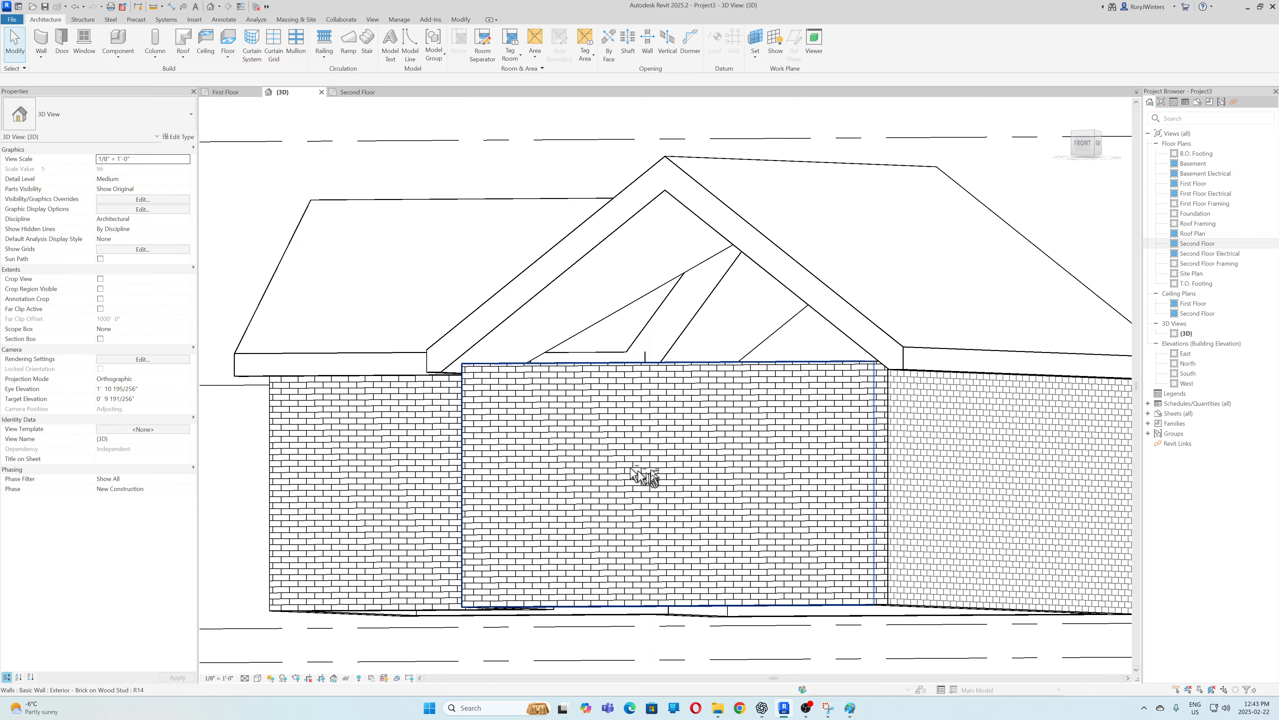
{"action": "middle_click_drag", "start_coordinate": [644, 476], "coordinate": [411, 564], "text": "shift"}
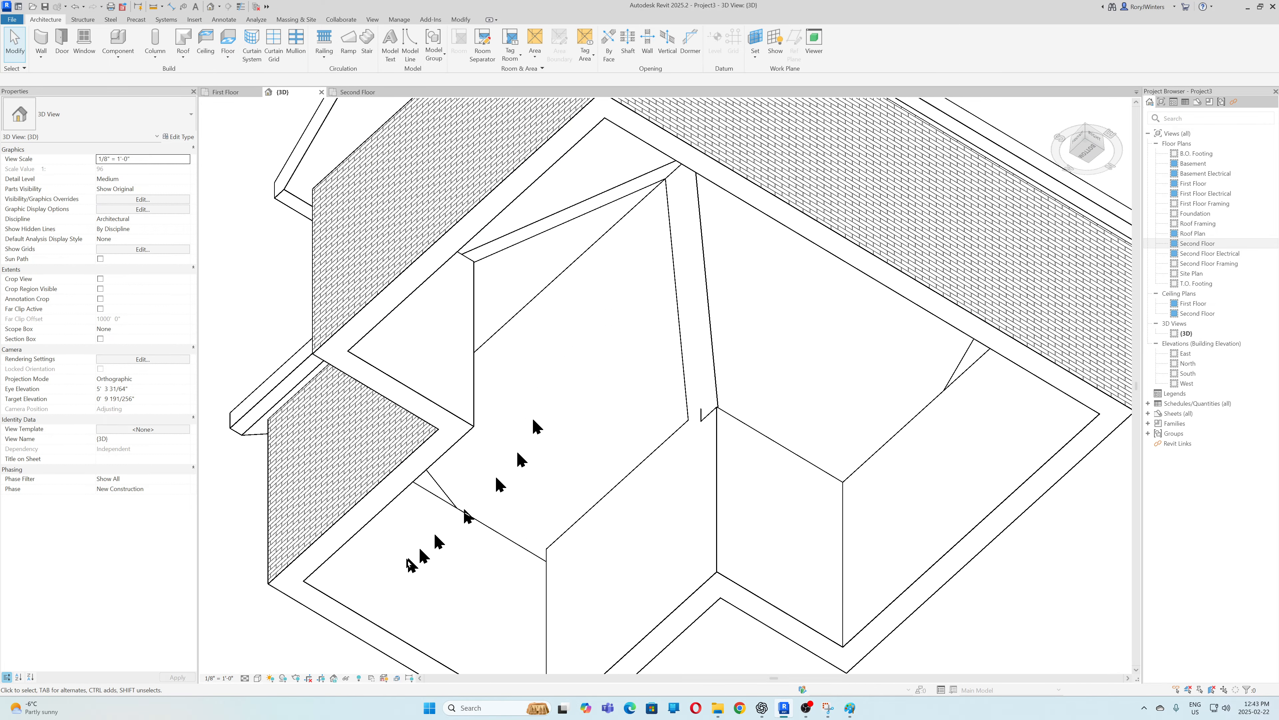
{"action": "left_click", "coordinate": [259, 678]}
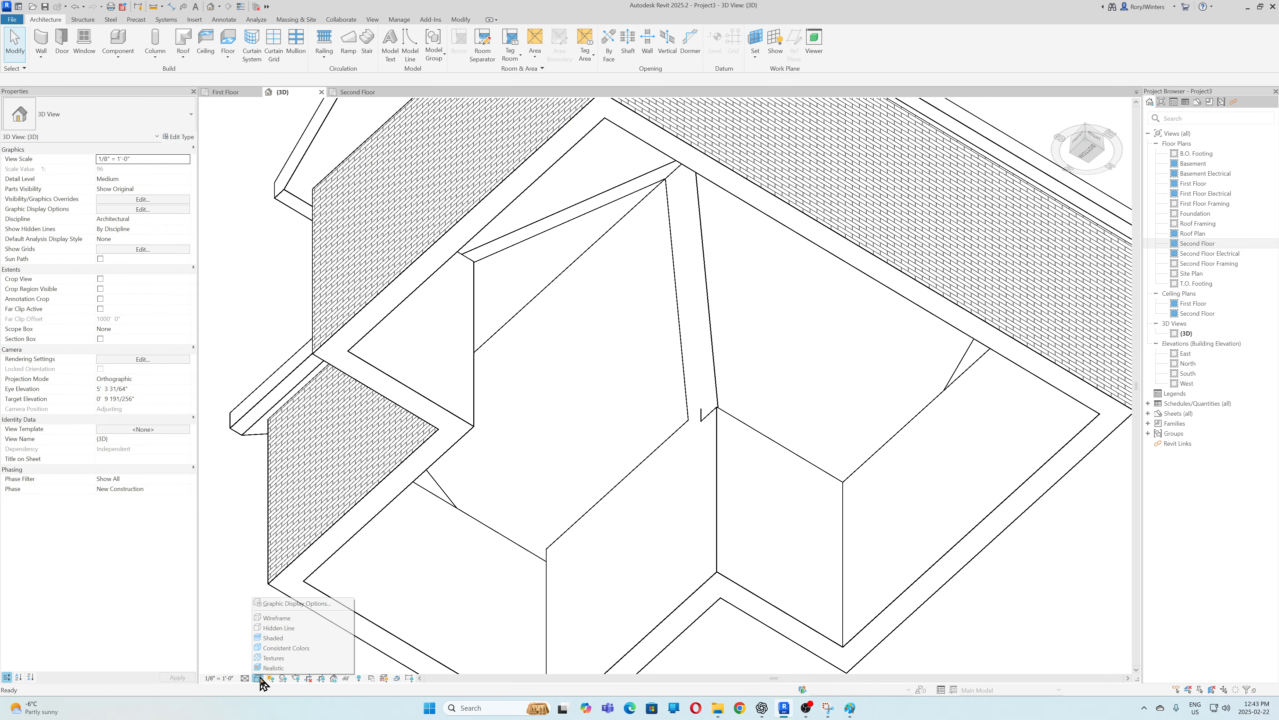
{"action": "left_click", "coordinate": [280, 641]}
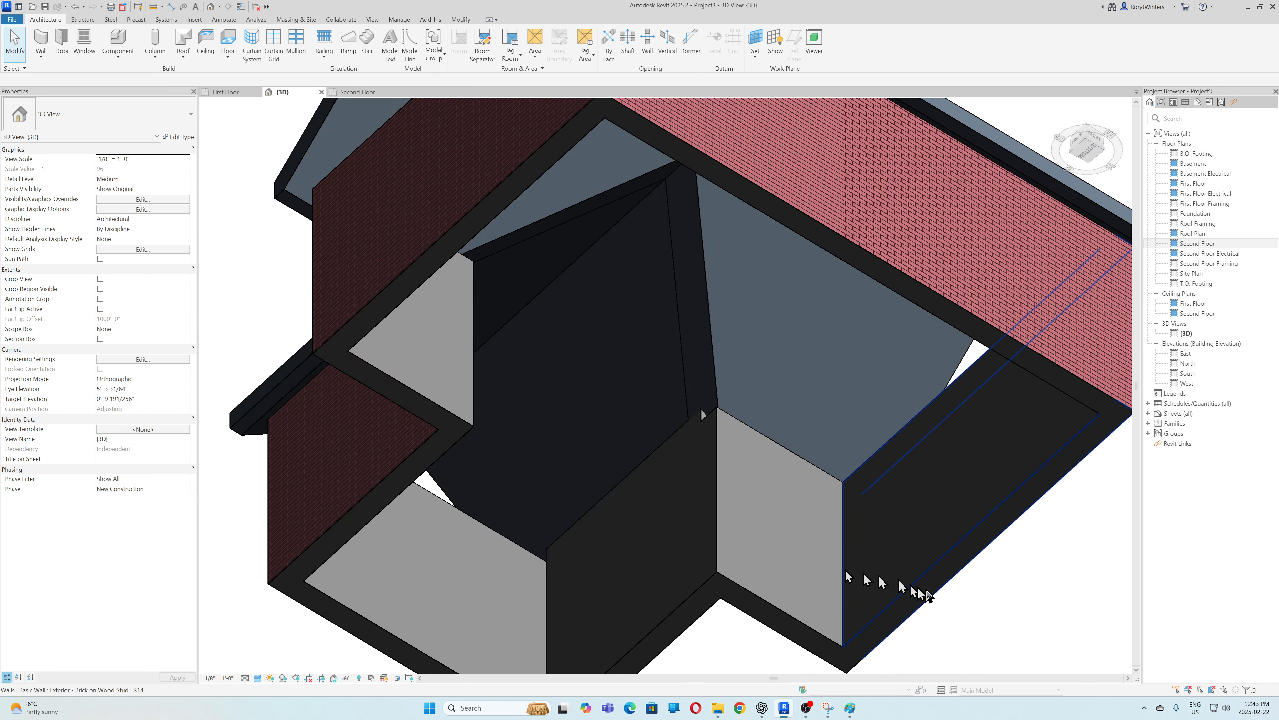
- Attach the top of the wing's west gable wall to the wing roof
{"action": "scroll", "coordinate": [771, 479], "scroll_direction": "down", "scroll_amount": 5}
{"action": "scroll", "coordinate": [772, 474], "scroll_direction": "down", "scroll_amount": 2}
{"action": "middle_click_drag", "start_coordinate": [770, 479], "coordinate": [503, 586], "text": "shift"}
{"action": "middle_click_drag", "start_coordinate": [543, 322], "coordinate": [673, 340], "text": "shift"}
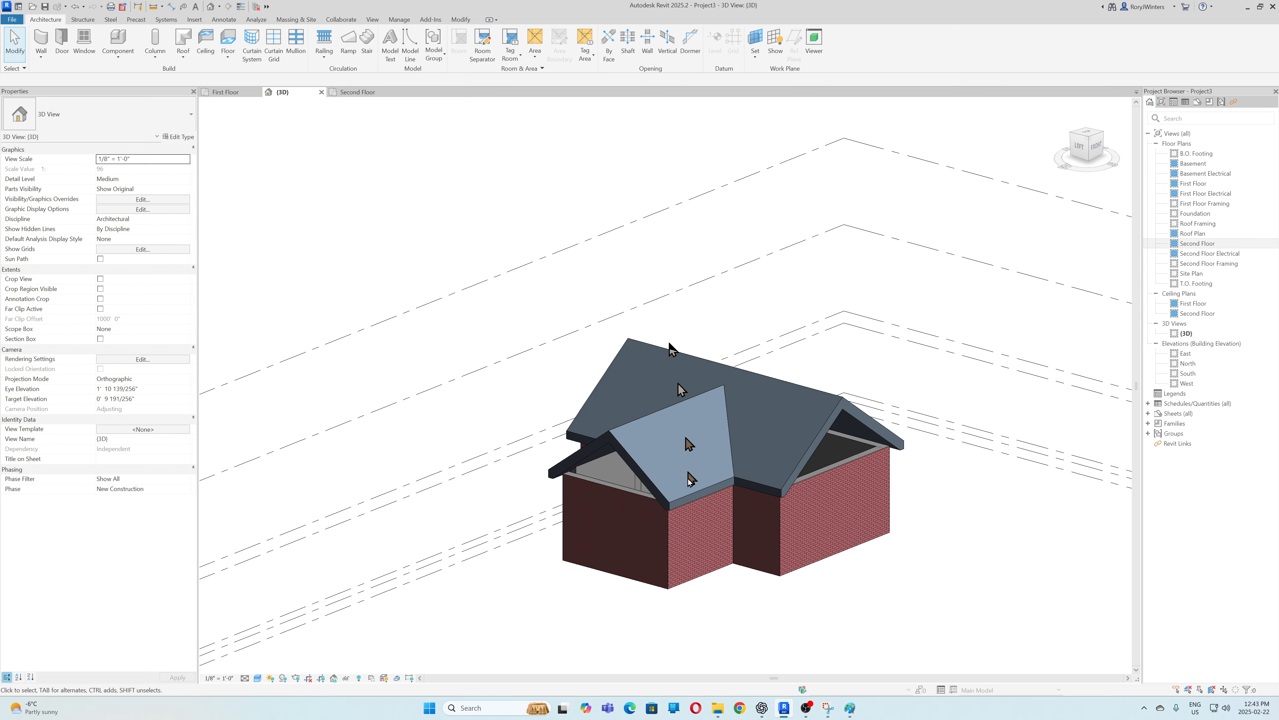
{"action": "left_click", "coordinate": [631, 524]}
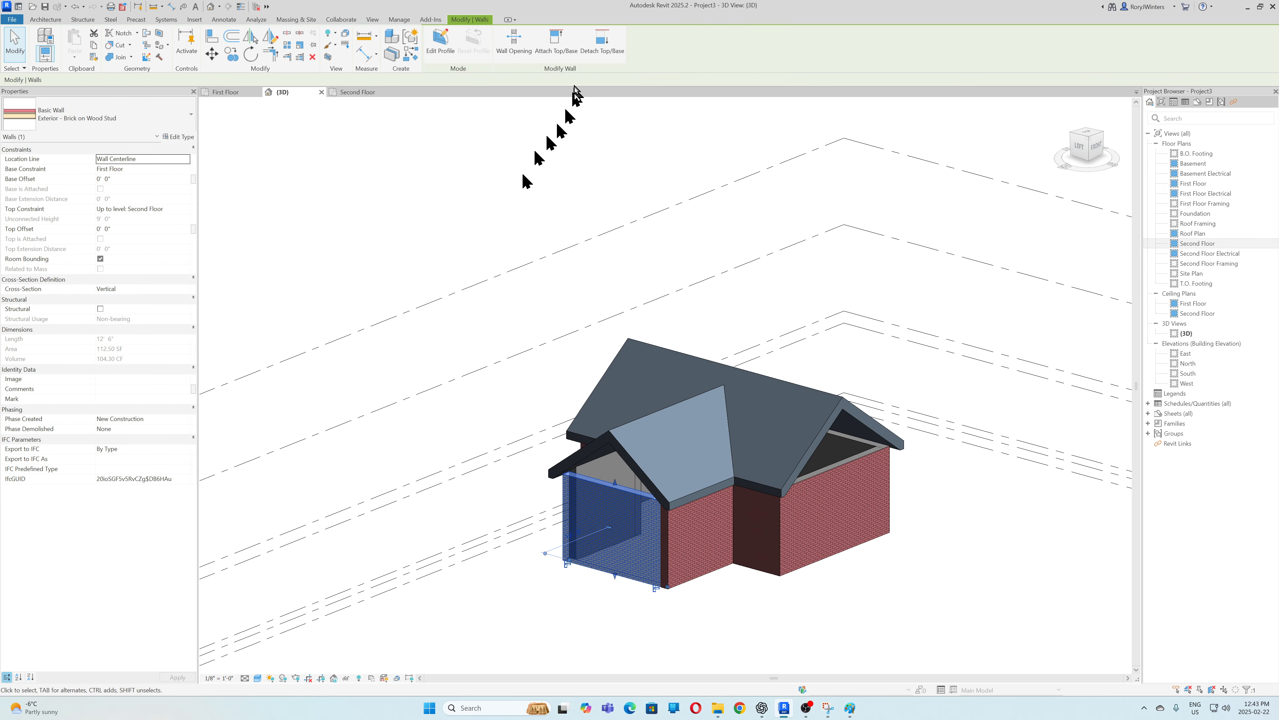
{"action": "left_click", "coordinate": [556, 40]}
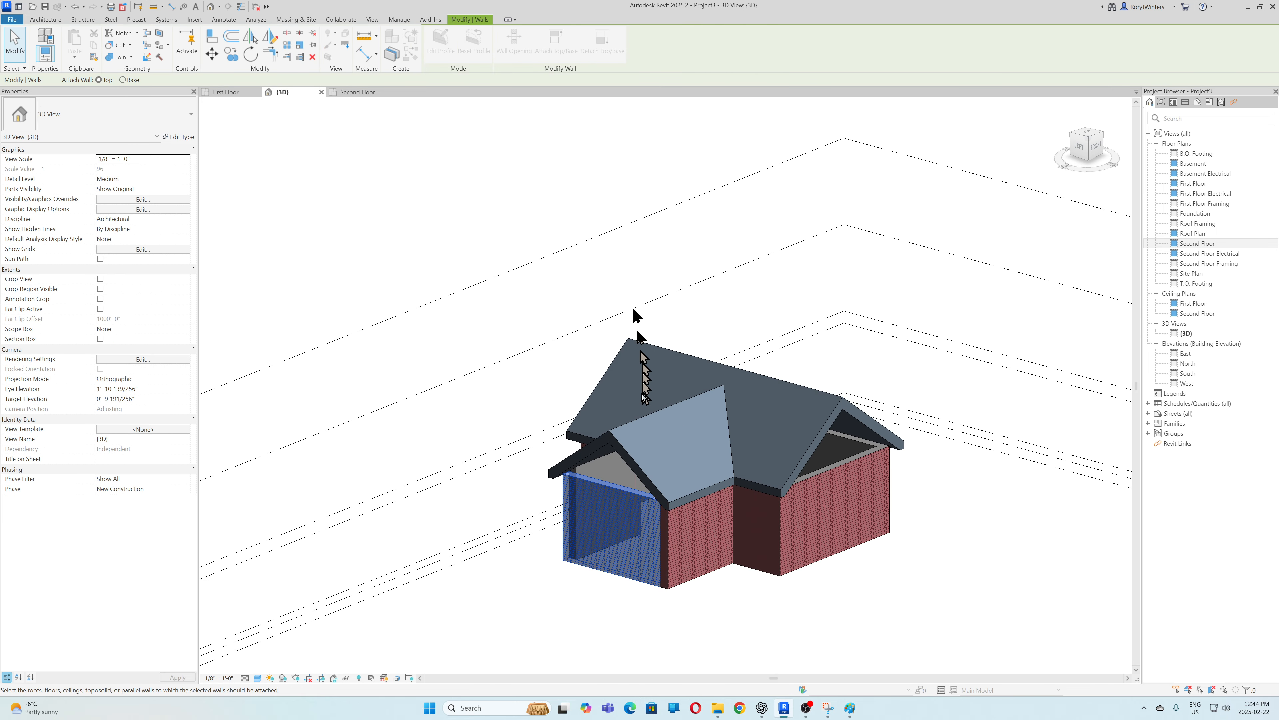
{"action": "left_click", "coordinate": [637, 456]}
- Attach the top of the main building's west wall segment north of the wing to the main roof
{"action": "middle_click_drag", "start_coordinate": [960, 501], "coordinate": [752, 509], "text": "shift"}
{"action": "scroll", "coordinate": [747, 497], "scroll_direction": "up", "scroll_amount": 4}
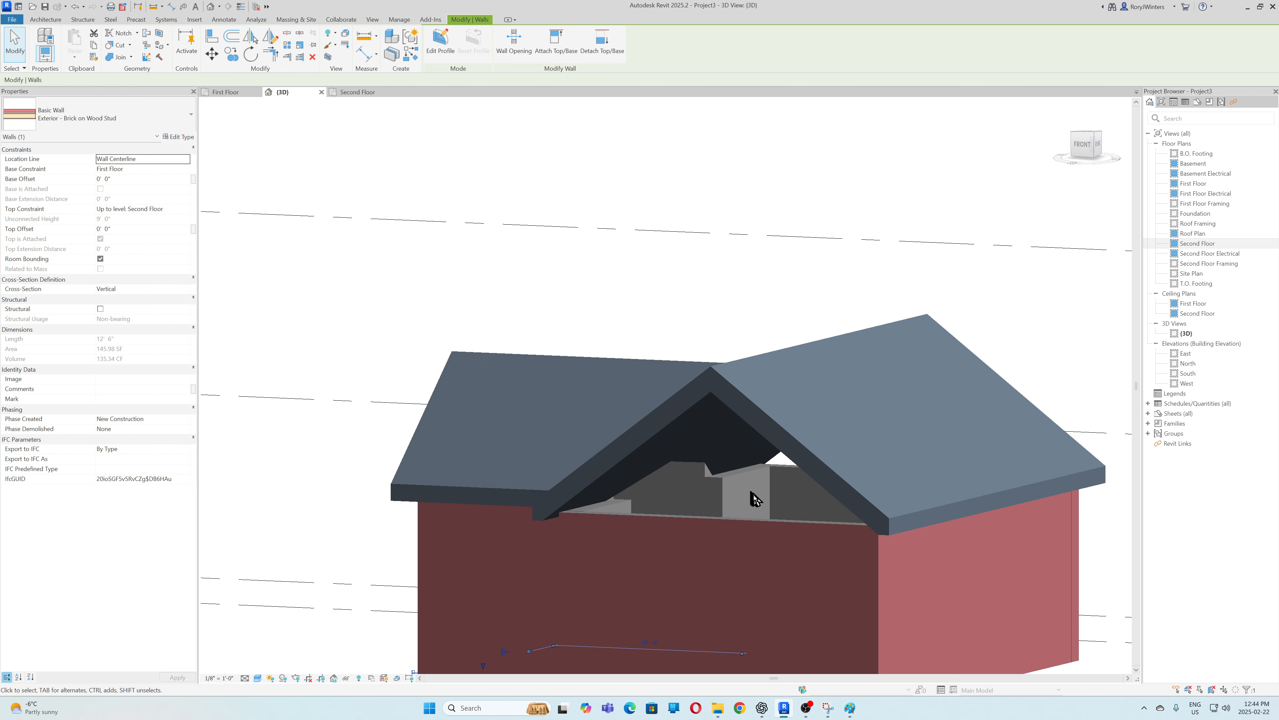
{"action": "left_click", "coordinate": [734, 483]}
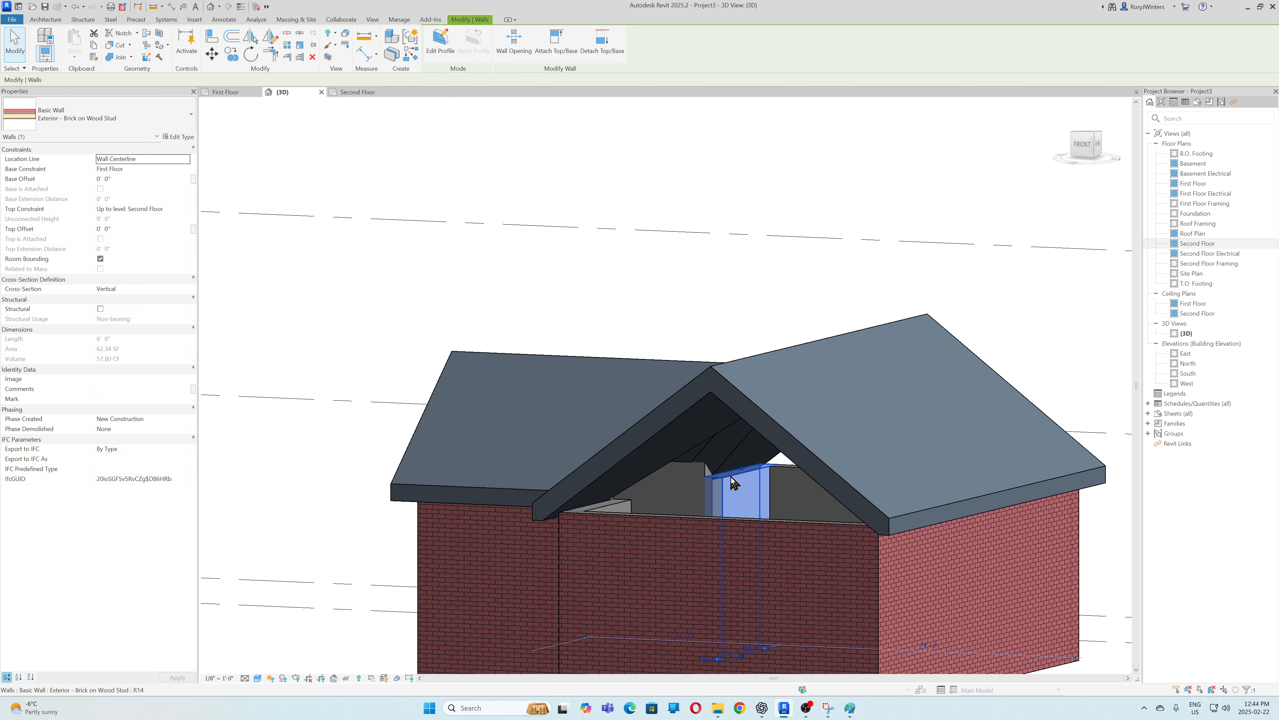
{"action": "left_click", "coordinate": [556, 42]}
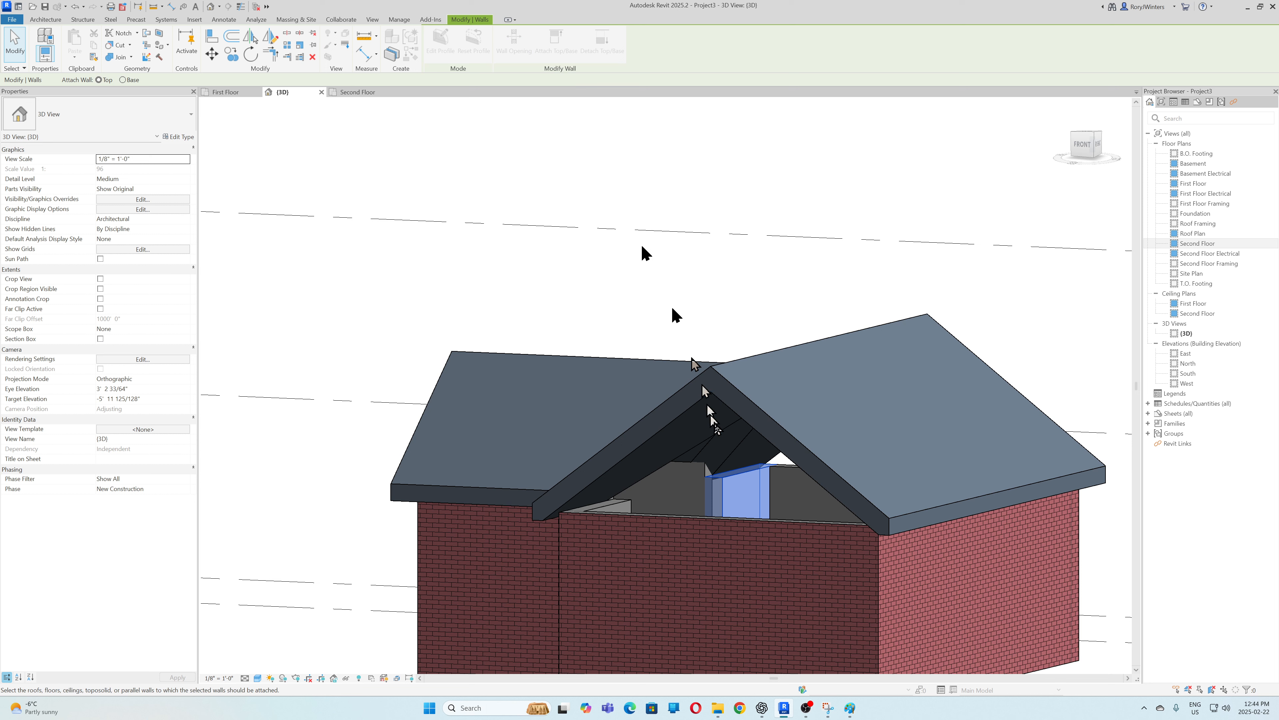
{"action": "left_click", "coordinate": [795, 439]}
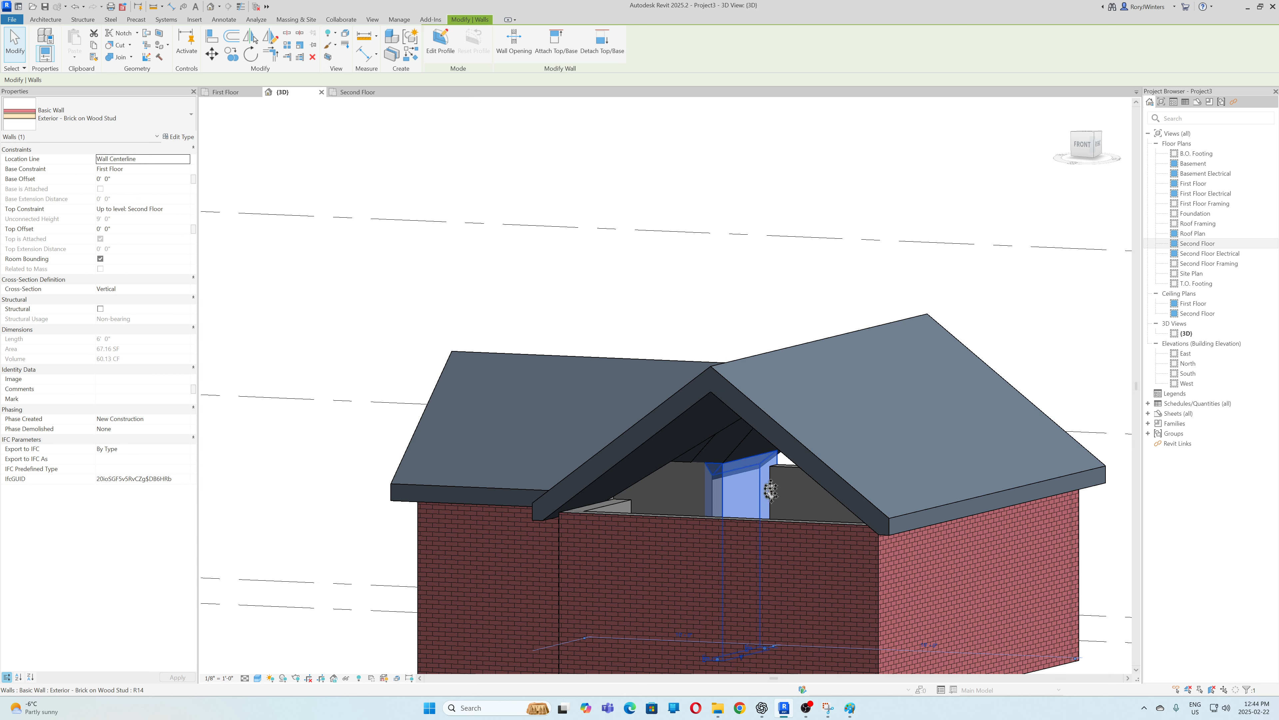
- Attach the top of the main building's west wall segment south of the wing to the main roof
{"action": "middle_click_drag", "start_coordinate": [748, 475], "coordinate": [367, 470], "text": "shift"}
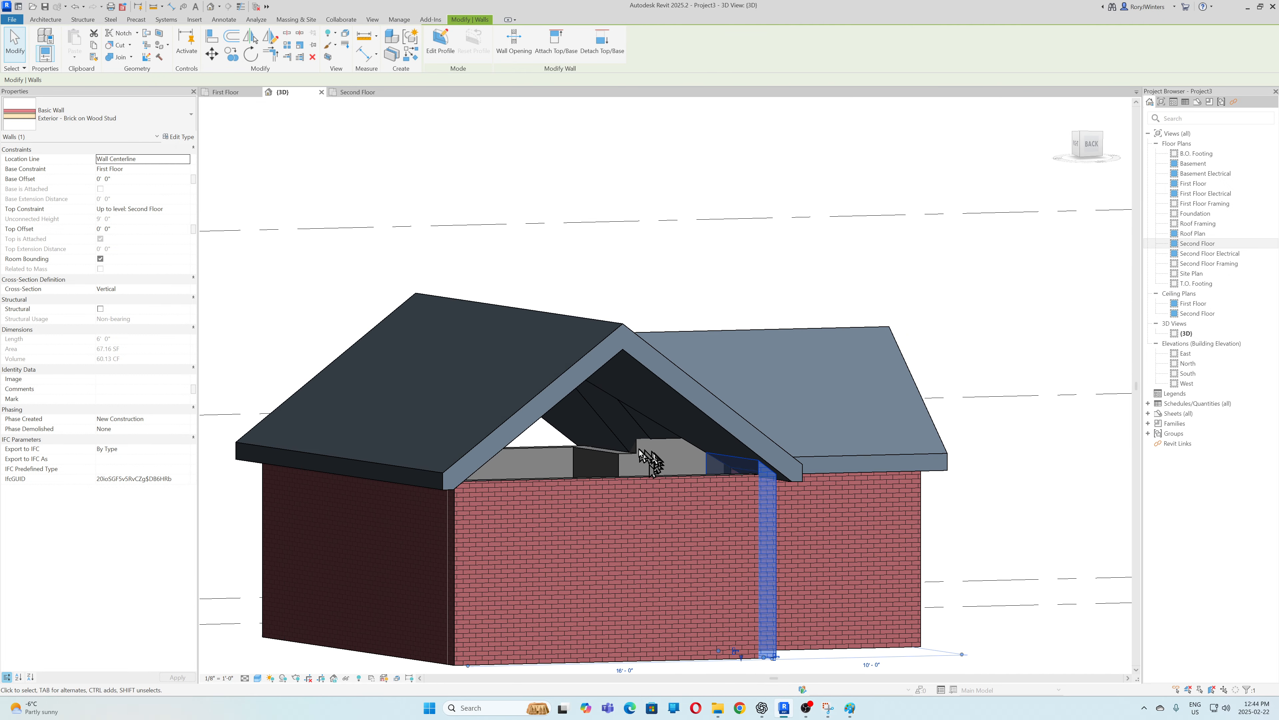
{"action": "left_click", "coordinate": [618, 462]}
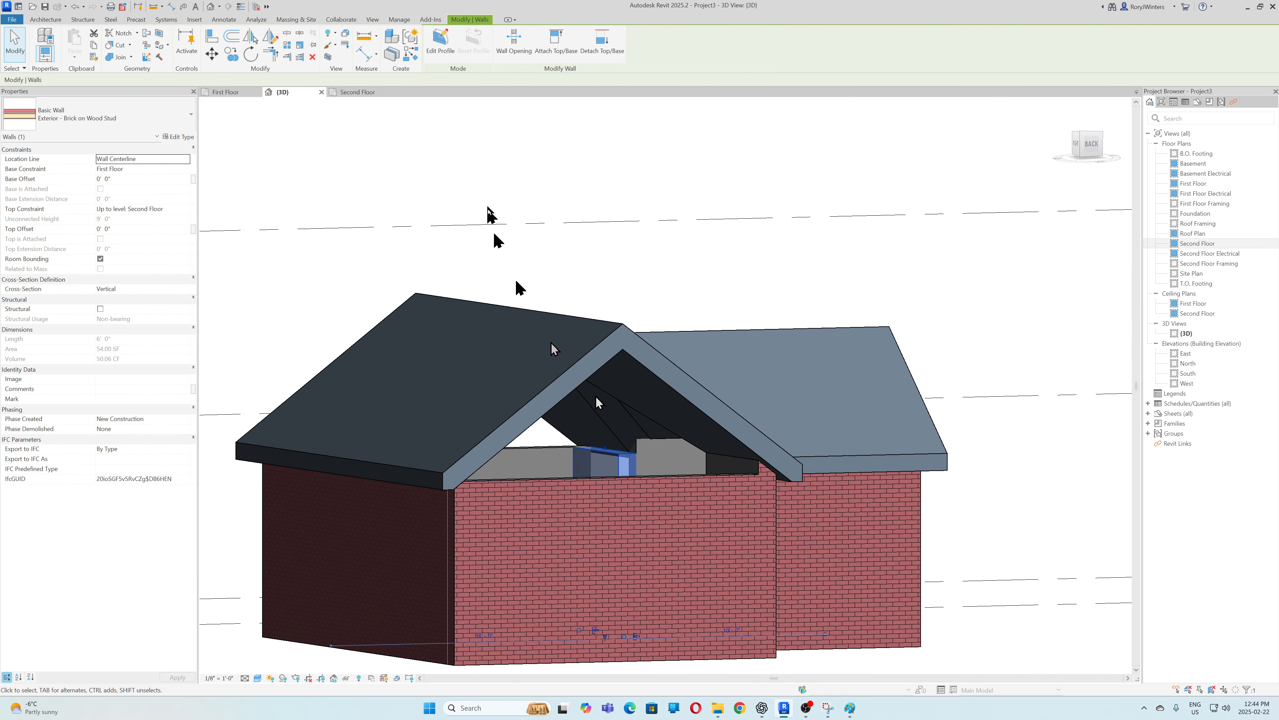
{"action": "left_click", "coordinate": [556, 44]}
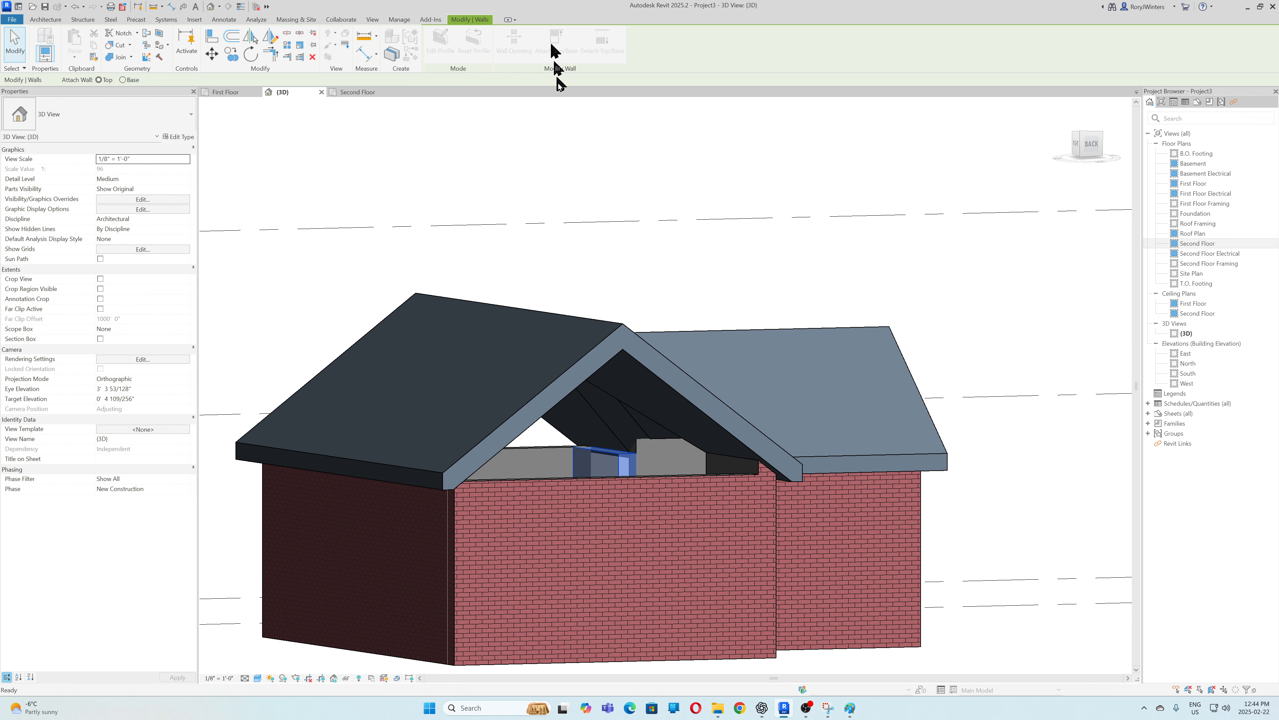
{"action": "left_click", "coordinate": [655, 384]}
- Attach the top of the main building's long east wall to the main roof
{"action": "middle_click_drag", "start_coordinate": [834, 492], "coordinate": [860, 441], "text": "shift"}
{"action": "scroll", "coordinate": [851, 302], "scroll_direction": "down", "scroll_amount": 4}
{"action": "scroll", "coordinate": [496, 404], "scroll_direction": "up", "scroll_amount": 5}
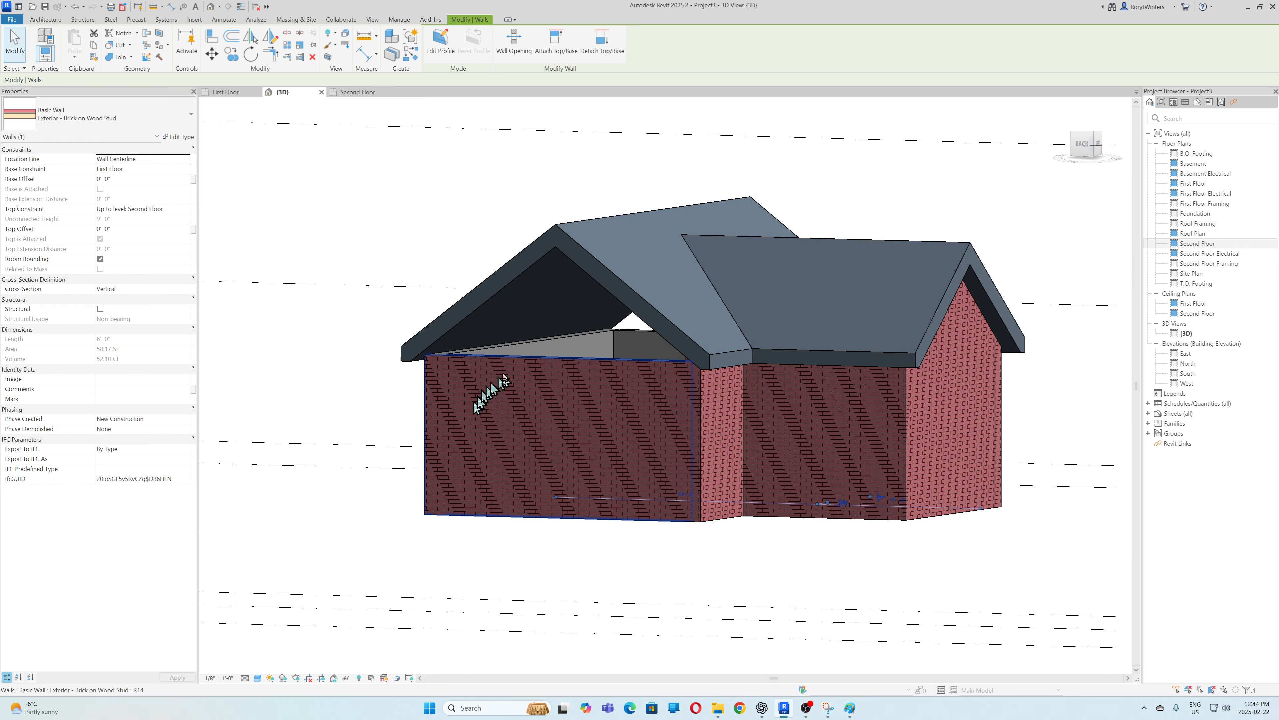
{"action": "left_click", "coordinate": [553, 340]}
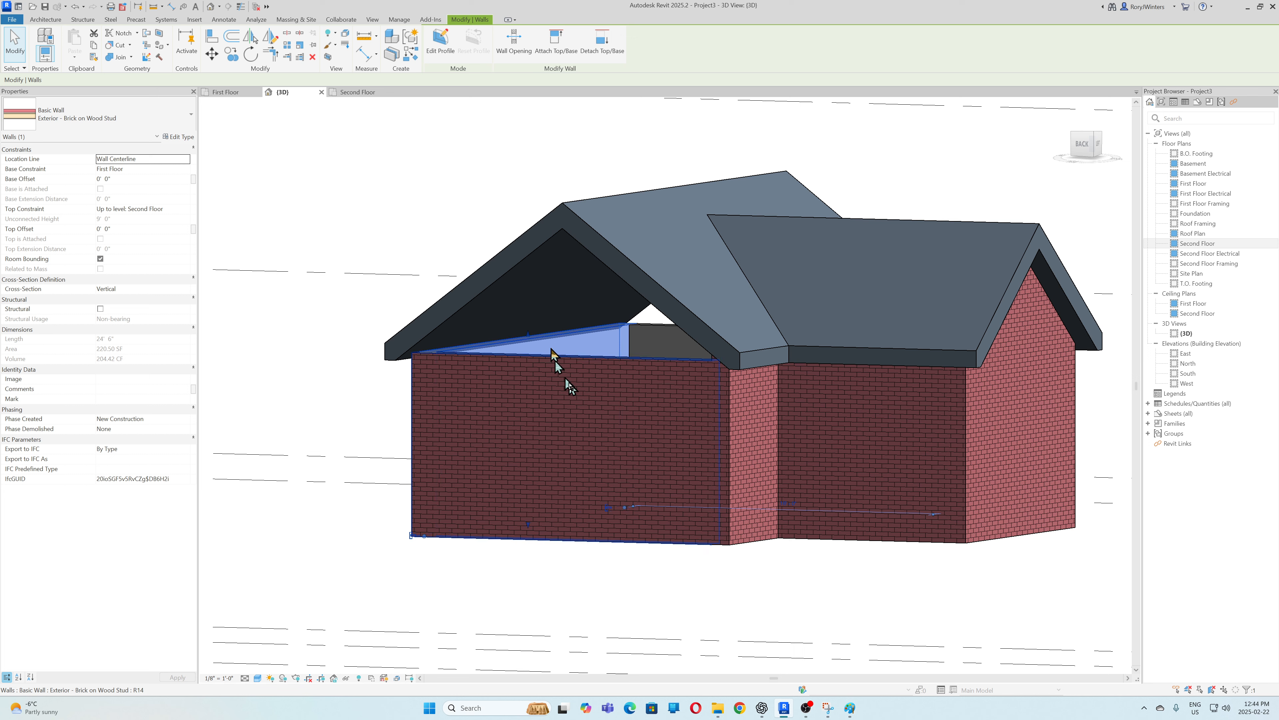
{"action": "left_click", "coordinate": [556, 43]}
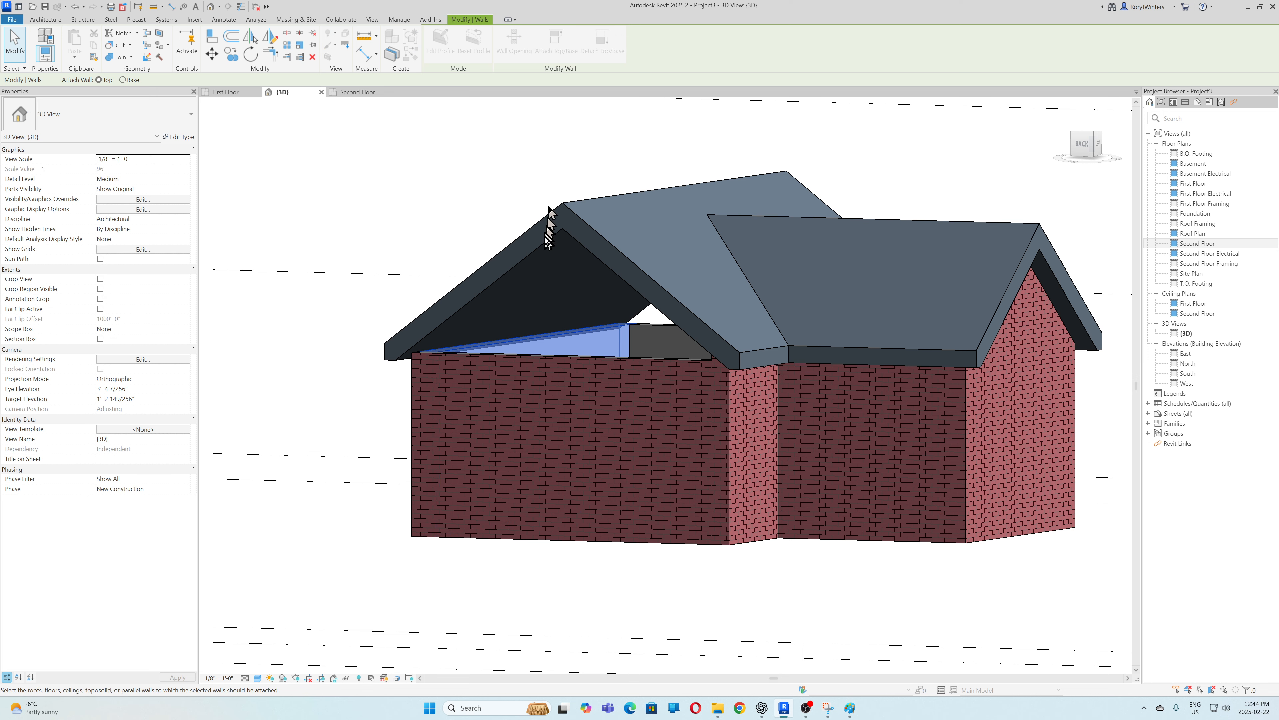
{"action": "left_click", "coordinate": [544, 245]}
- Attach the top of the main building's south gable wall to the main roof
{"action": "middle_click_drag", "start_coordinate": [565, 343], "coordinate": [677, 350], "text": "shift"}
{"action": "left_click", "coordinate": [731, 316]}
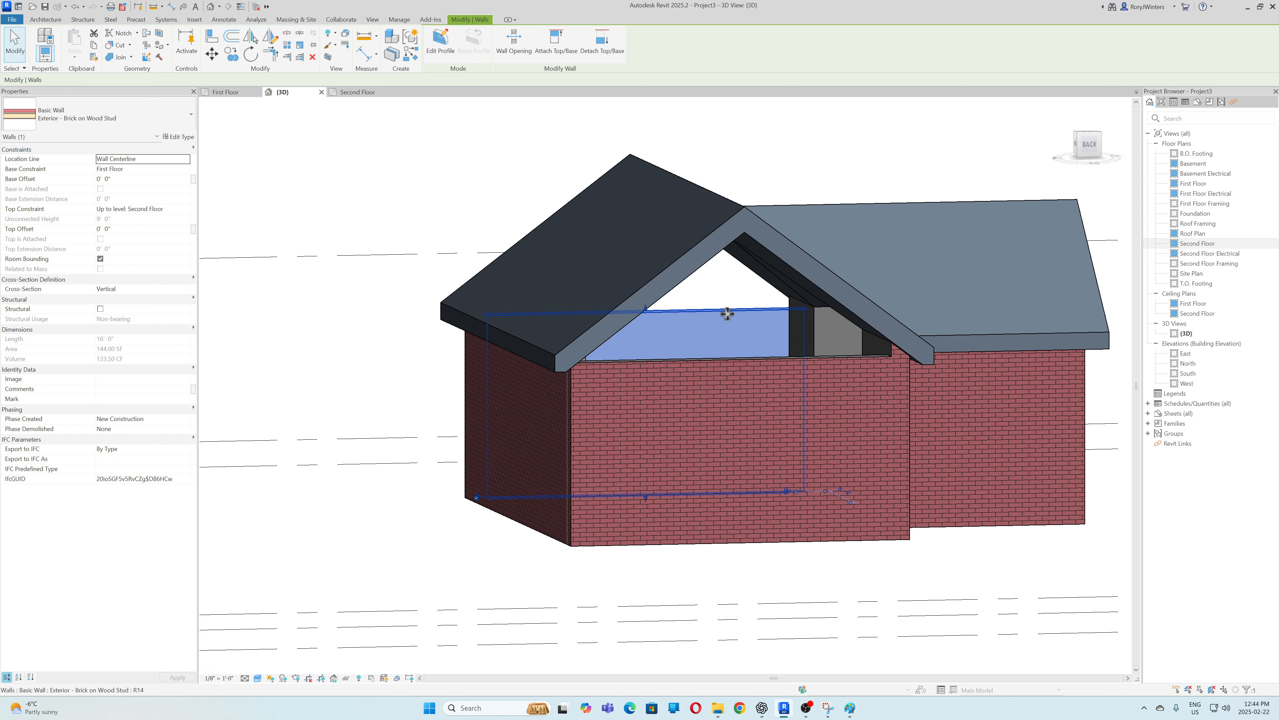
{"action": "left_click", "coordinate": [554, 43]}
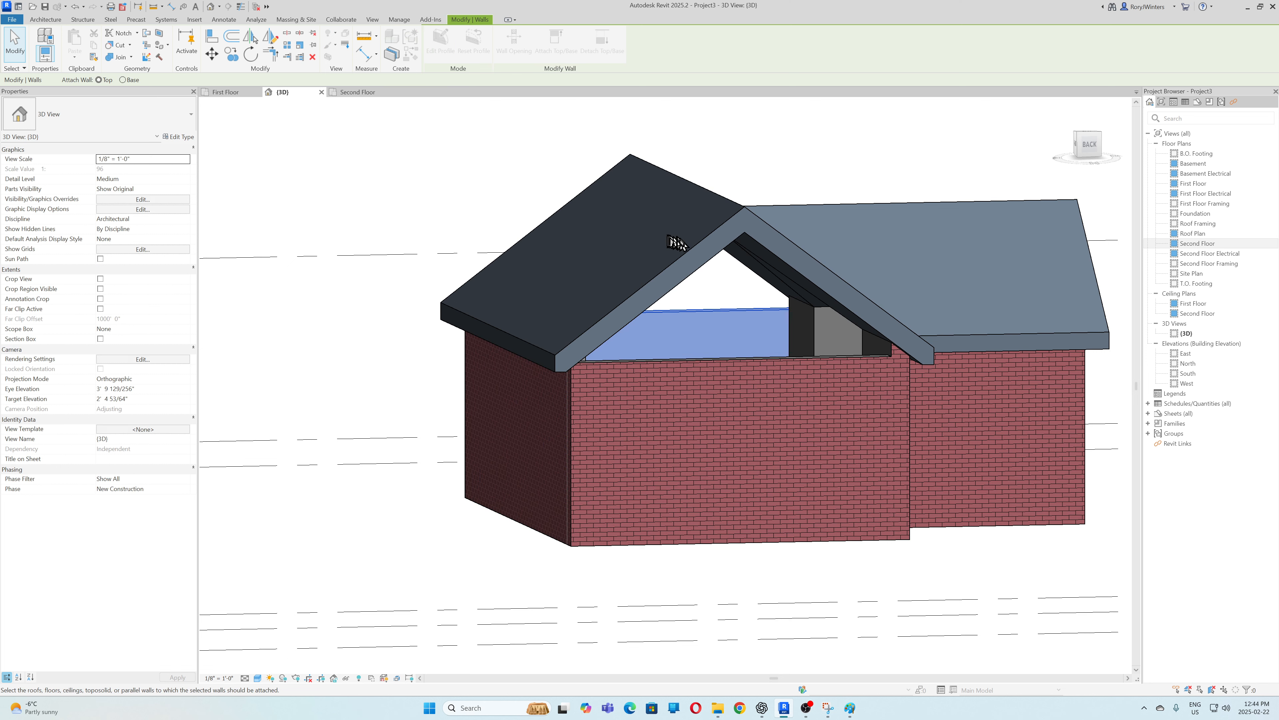
{"action": "left_click", "coordinate": [694, 247]}
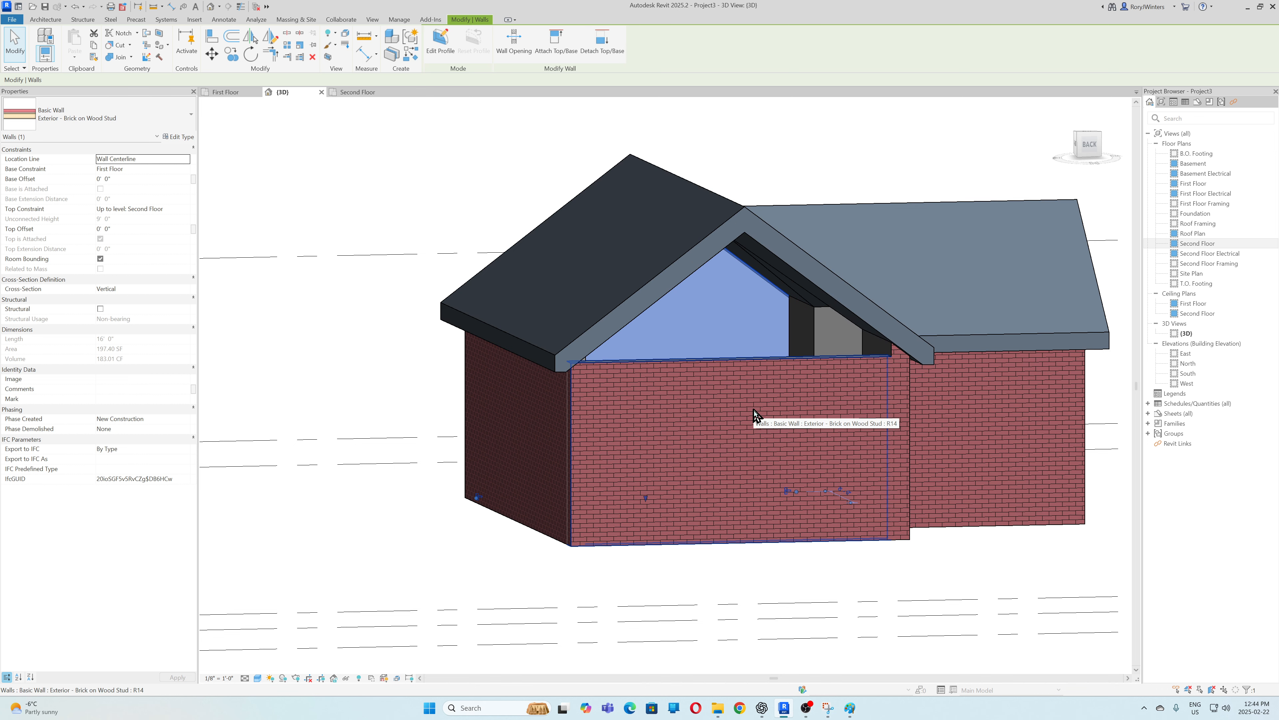
- Attach the top of the main building's north gable wall to the main roof
{"action": "middle_click_drag", "start_coordinate": [750, 406], "coordinate": [803, 432], "text": "shift"}
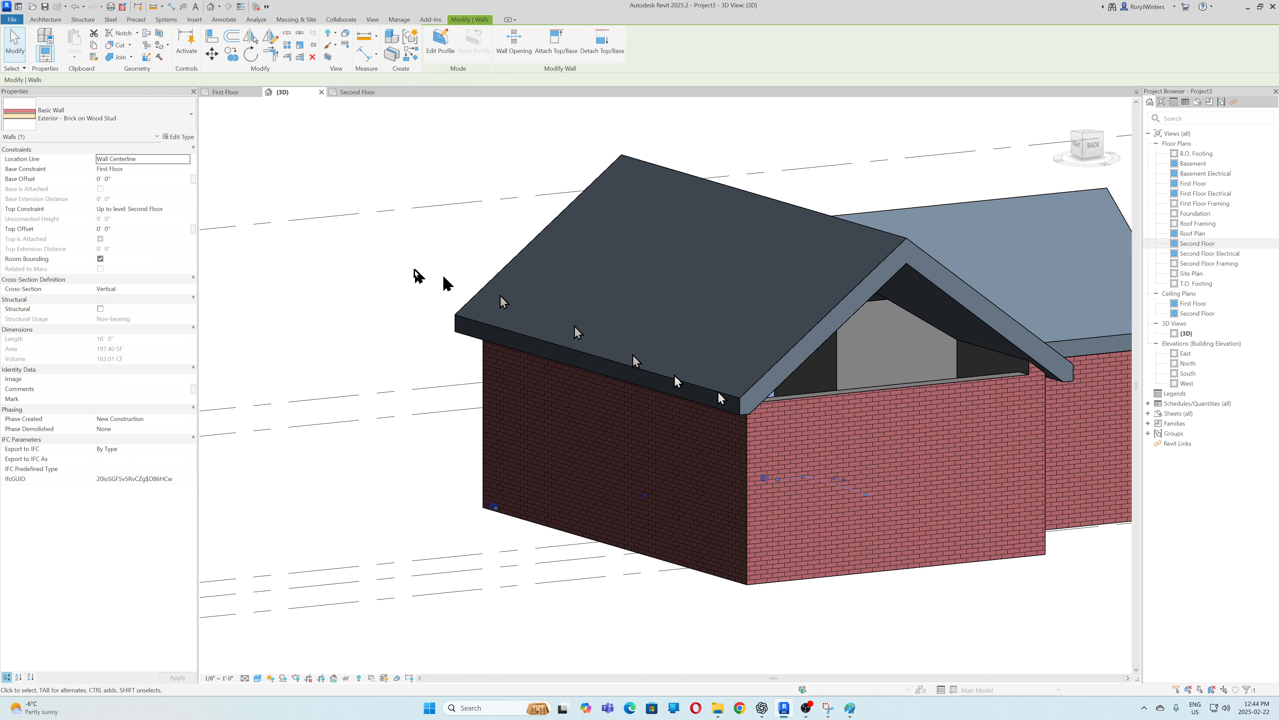
{"action": "scroll", "coordinate": [350, 272], "scroll_direction": "down", "scroll_amount": 3}
{"action": "middle_click_drag", "start_coordinate": [798, 379], "coordinate": [568, 348], "text": "shift"}
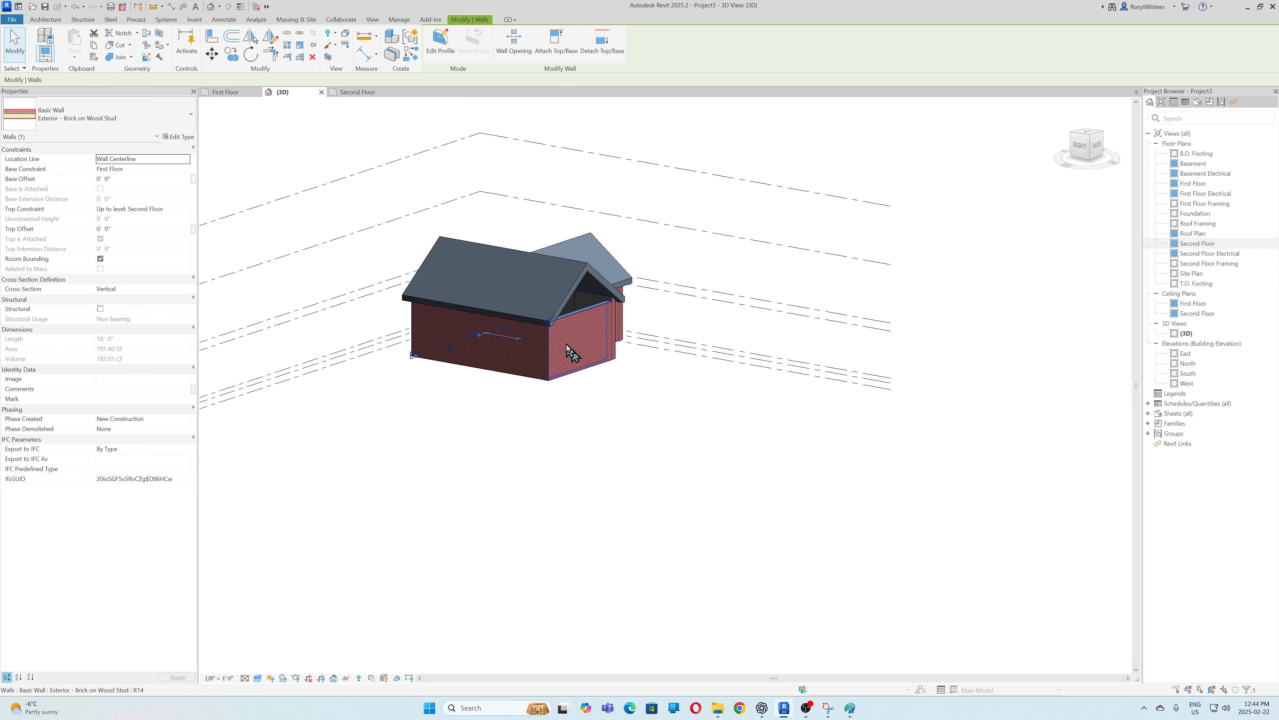
{"action": "left_click", "coordinate": [586, 324]}
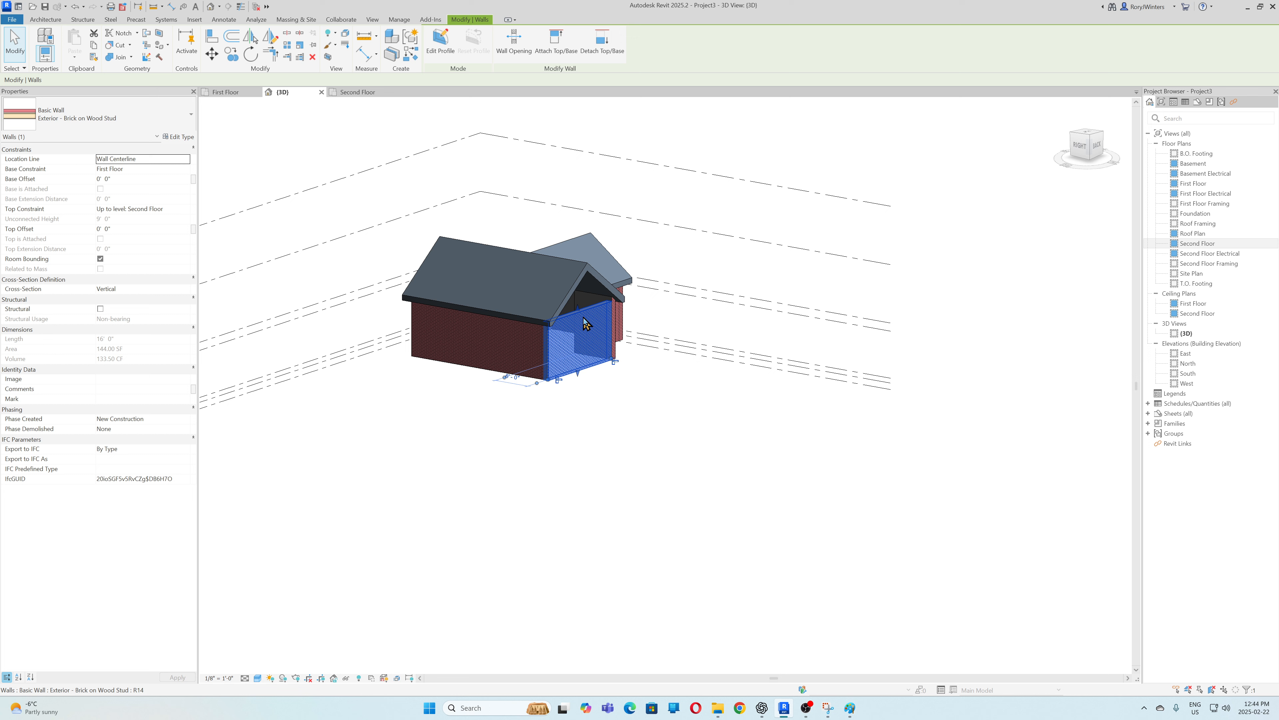
{"action": "left_click", "coordinate": [556, 43]}
{"action": "left_click", "coordinate": [596, 282]}
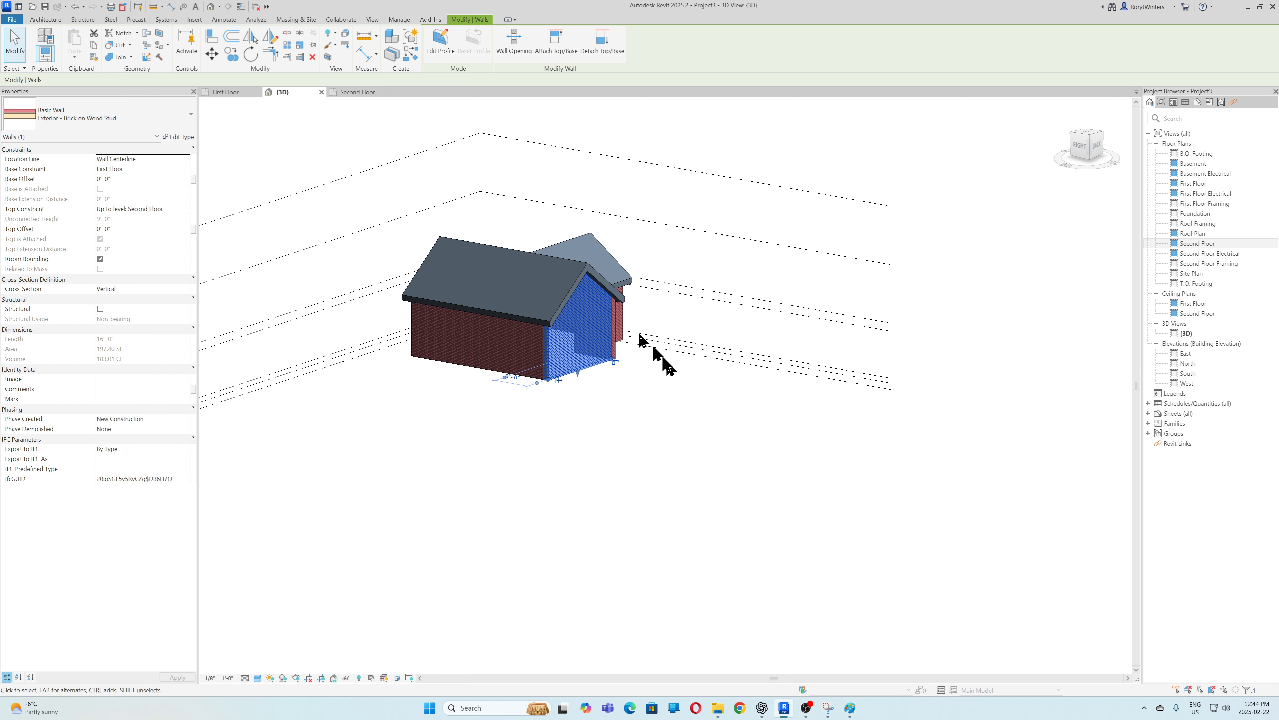
- Clear the wall selection and examine the wall-to-roof connections around the building's exterior and from underneath
{"action": "middle_click_drag", "start_coordinate": [710, 402], "coordinate": [428, 406], "text": "shift"}
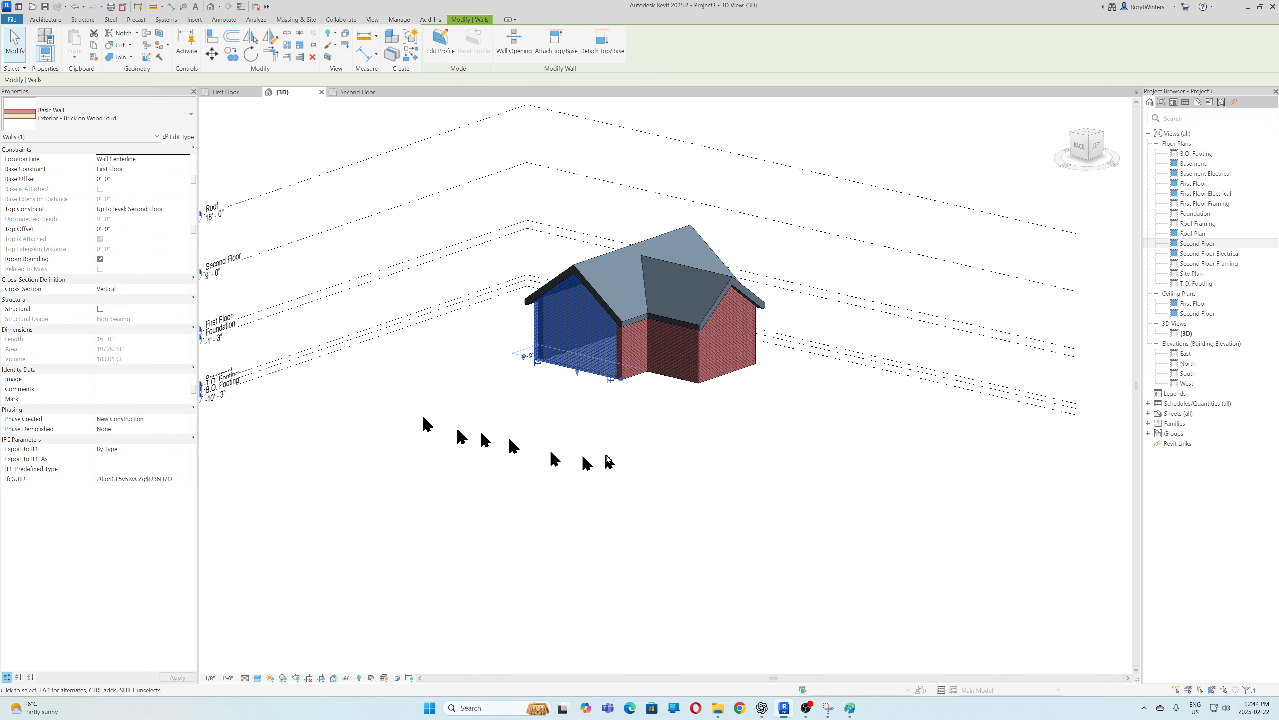
{"action": "scroll", "coordinate": [702, 338], "scroll_direction": "up", "scroll_amount": 4}
{"action": "scroll", "coordinate": [701, 338], "scroll_direction": "down", "scroll_amount": 1}
{"action": "left_click", "coordinate": [733, 474]}
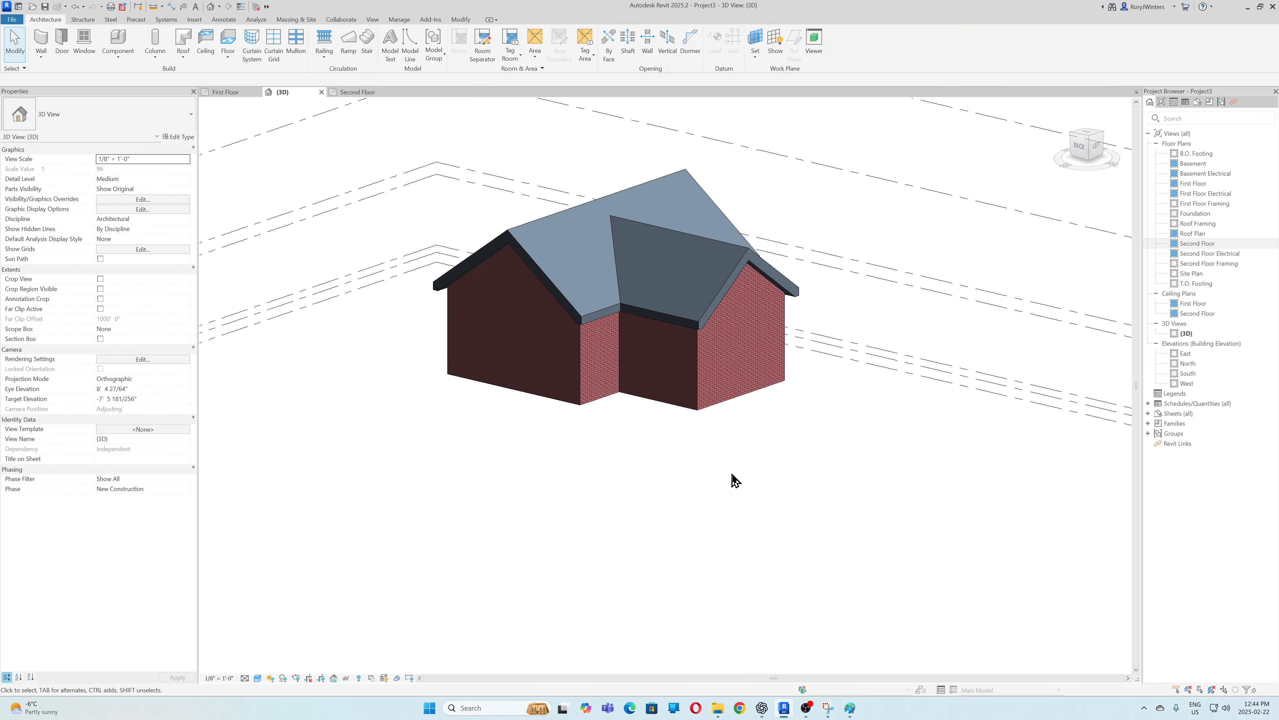
{"action": "middle_click_drag", "start_coordinate": [731, 479], "coordinate": [677, 376], "text": "shift"}
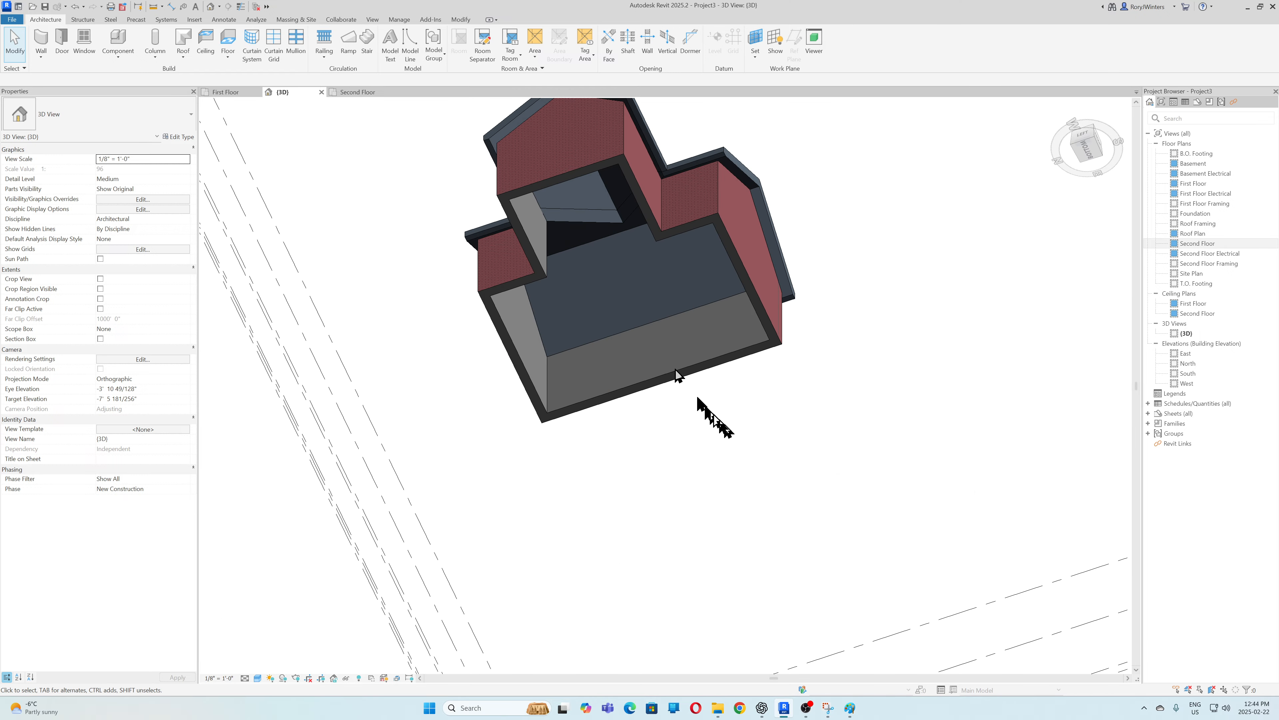
{"action": "middle_click_drag", "start_coordinate": [737, 437], "coordinate": [571, 286], "text": "shift"}
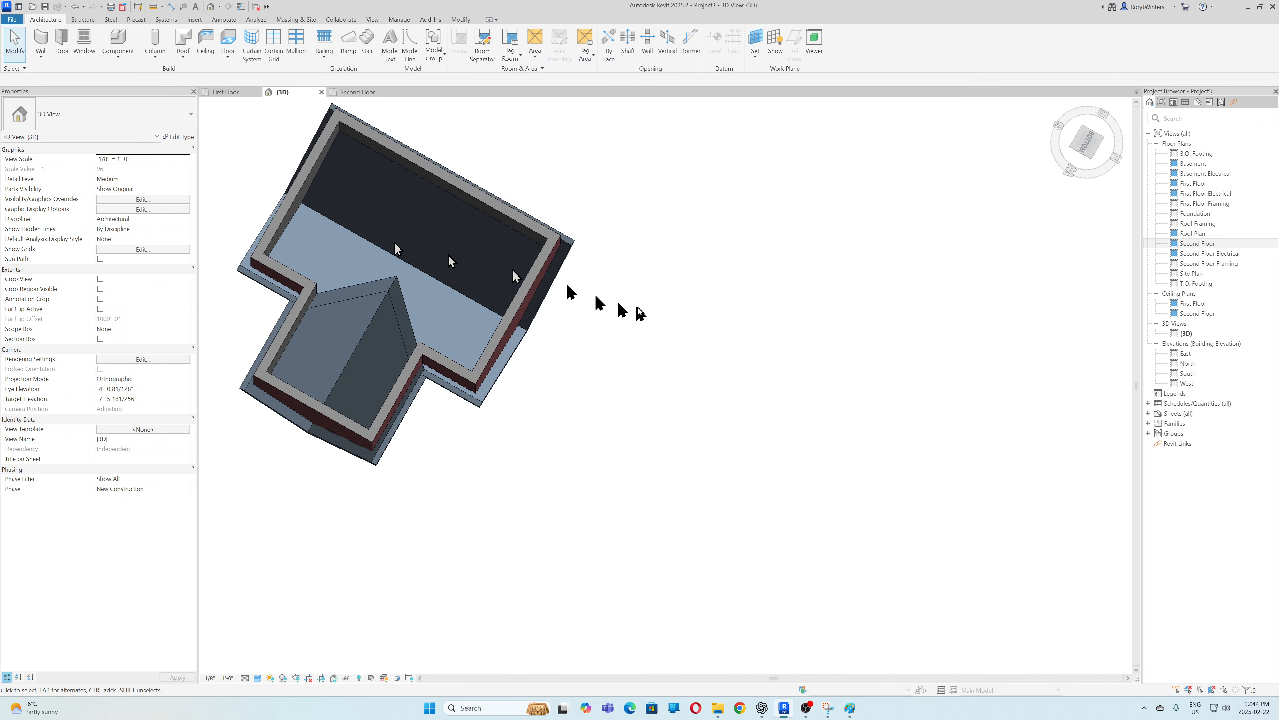
{"action": "middle_click_drag", "start_coordinate": [641, 362], "coordinate": [595, 471], "text": "shift"}
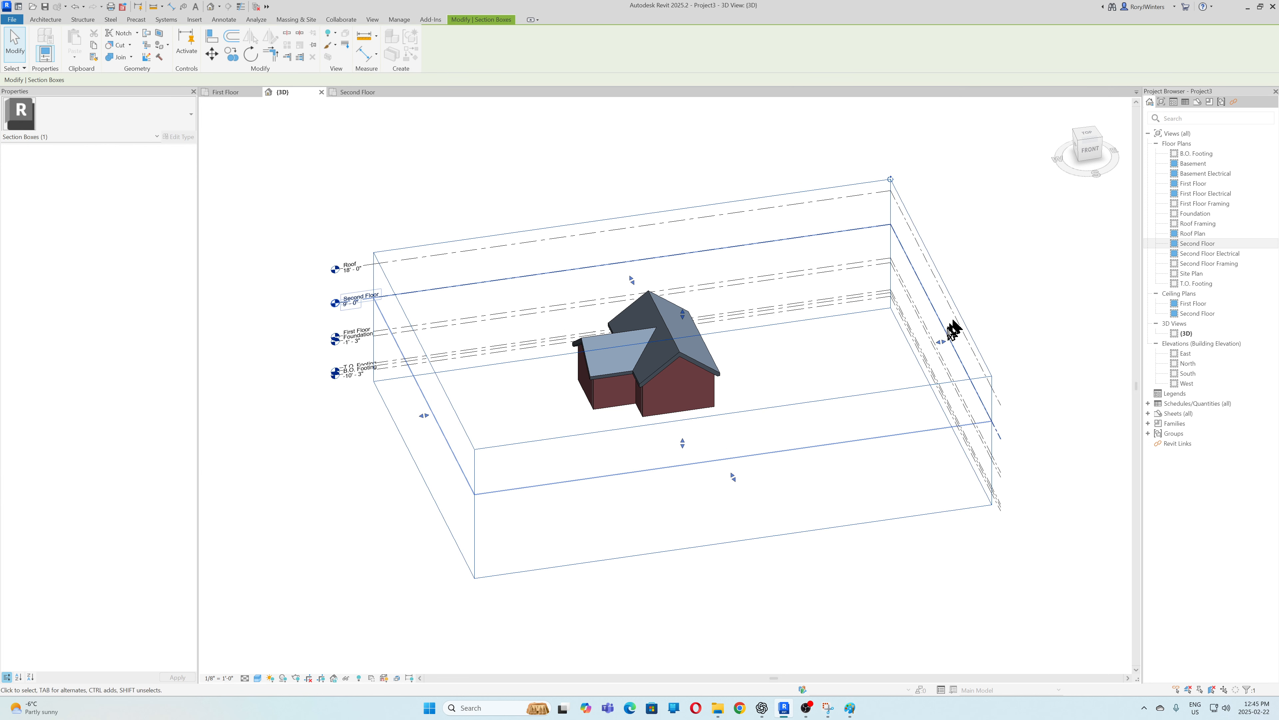
- Pull the section box's east side inward past the long east wall and its west side through the wing, and examine the cutaway roof junction
{"action": "left_click", "coordinate": [940, 348]}
{"action": "left_click_drag", "start_coordinate": [940, 343], "coordinate": [699, 377]}
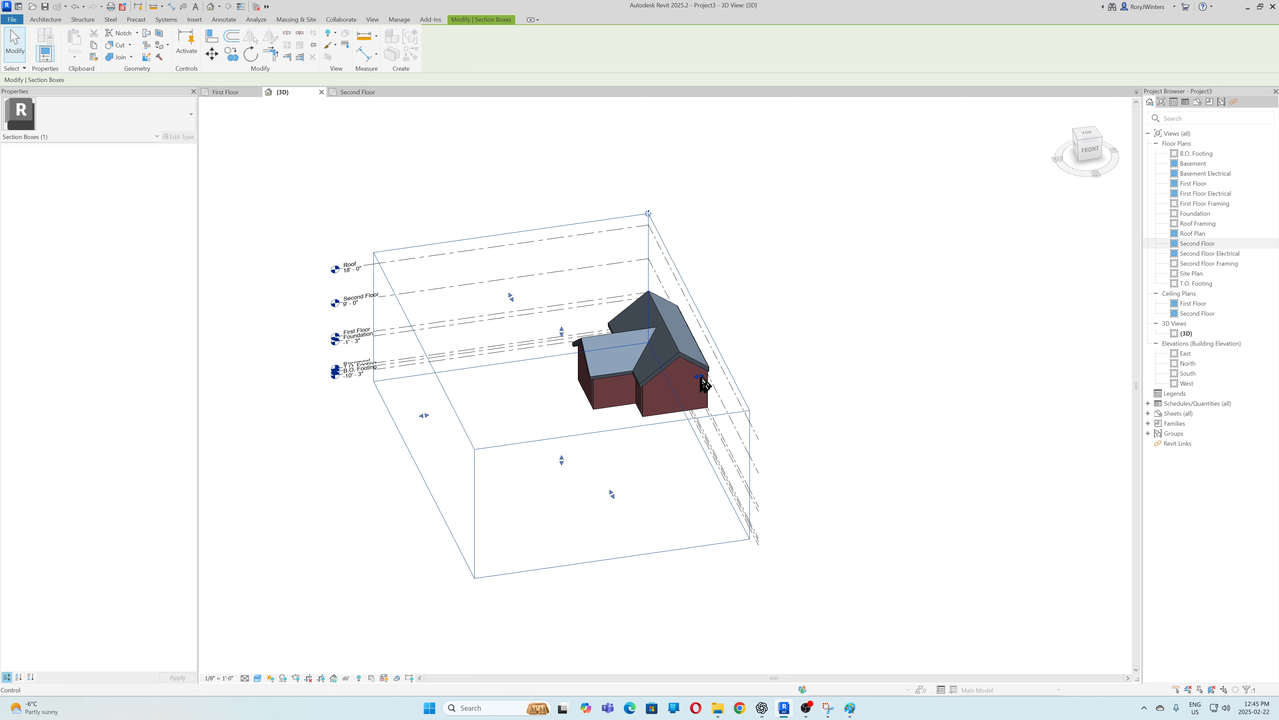
{"action": "left_click_drag", "start_coordinate": [702, 379], "coordinate": [688, 376]}
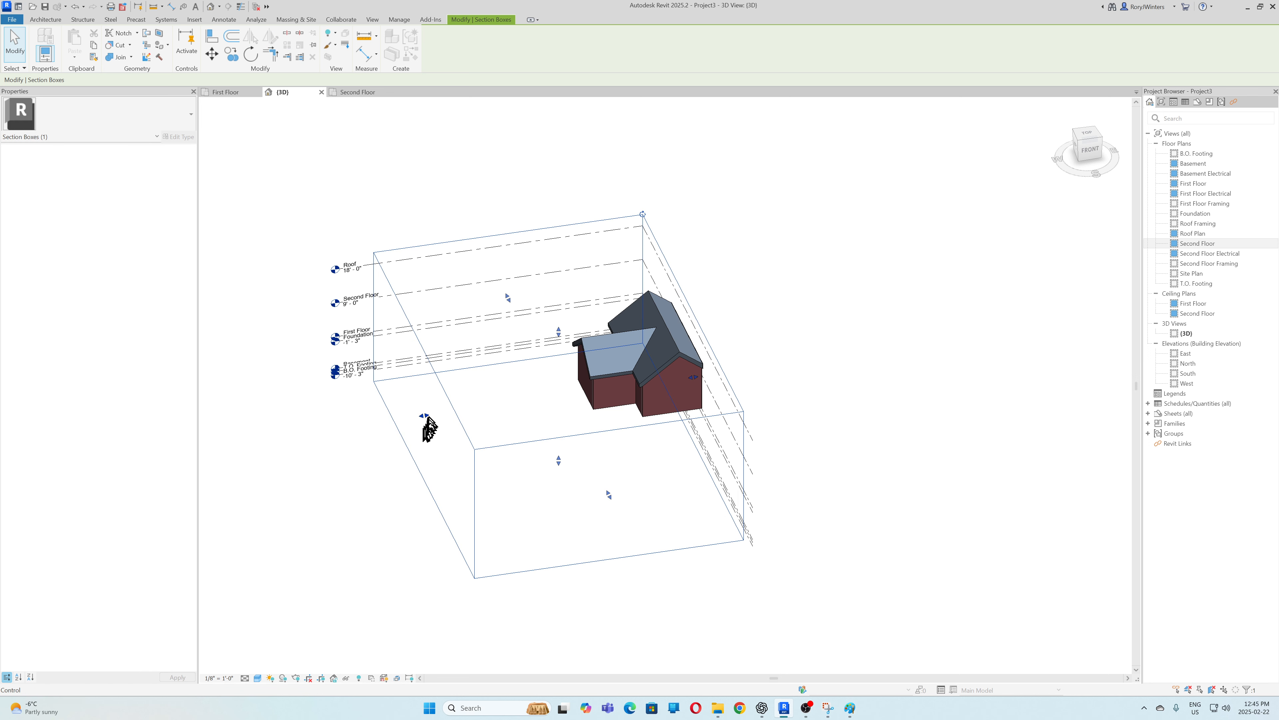
{"action": "left_click_drag", "start_coordinate": [428, 415], "coordinate": [634, 393]}
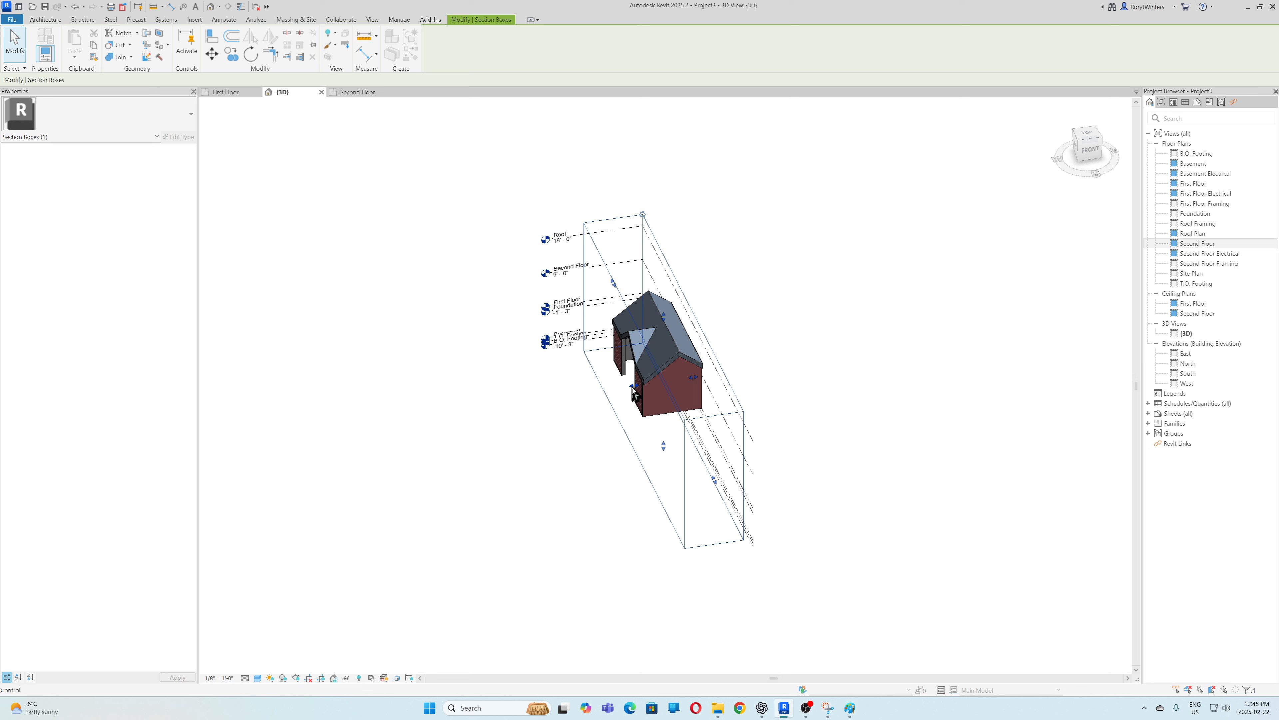
{"action": "middle_click_drag", "start_coordinate": [621, 388], "coordinate": [640, 317], "text": "shift"}
{"action": "scroll", "coordinate": [640, 317], "scroll_direction": "up", "scroll_amount": 5}
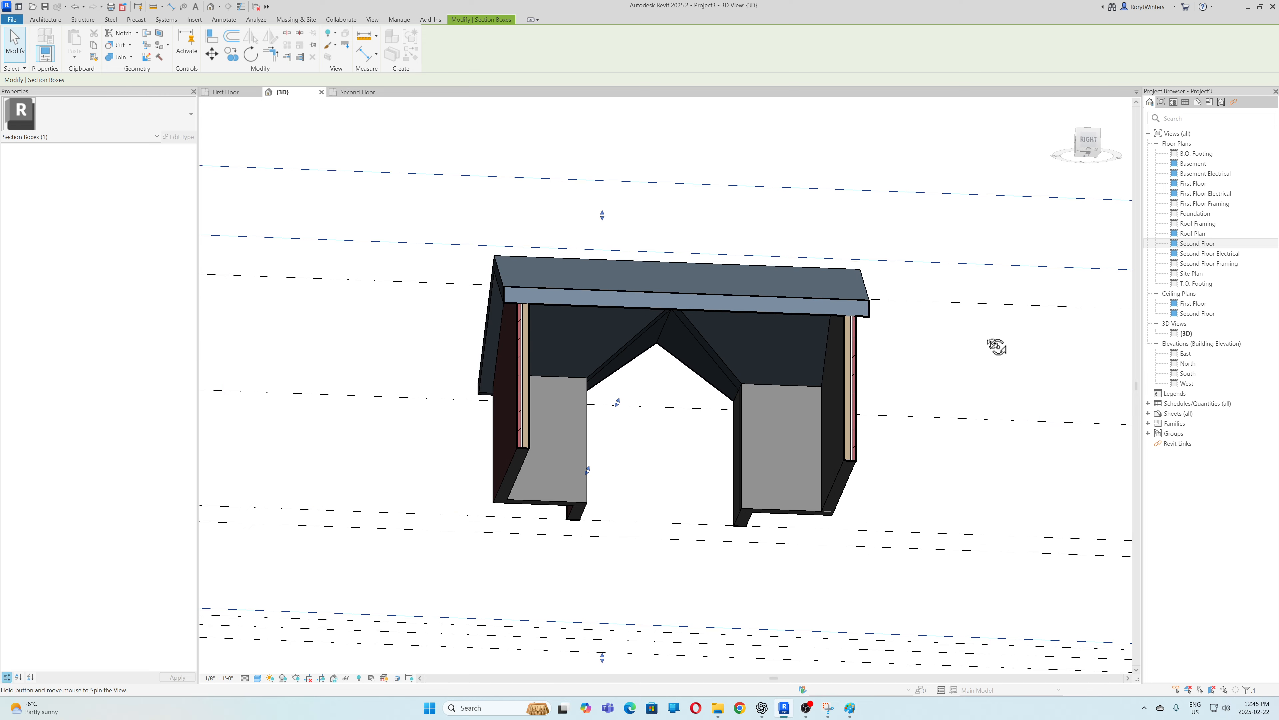
{"action": "middle_click_drag", "start_coordinate": [996, 347], "coordinate": [504, 504], "text": "shift"}
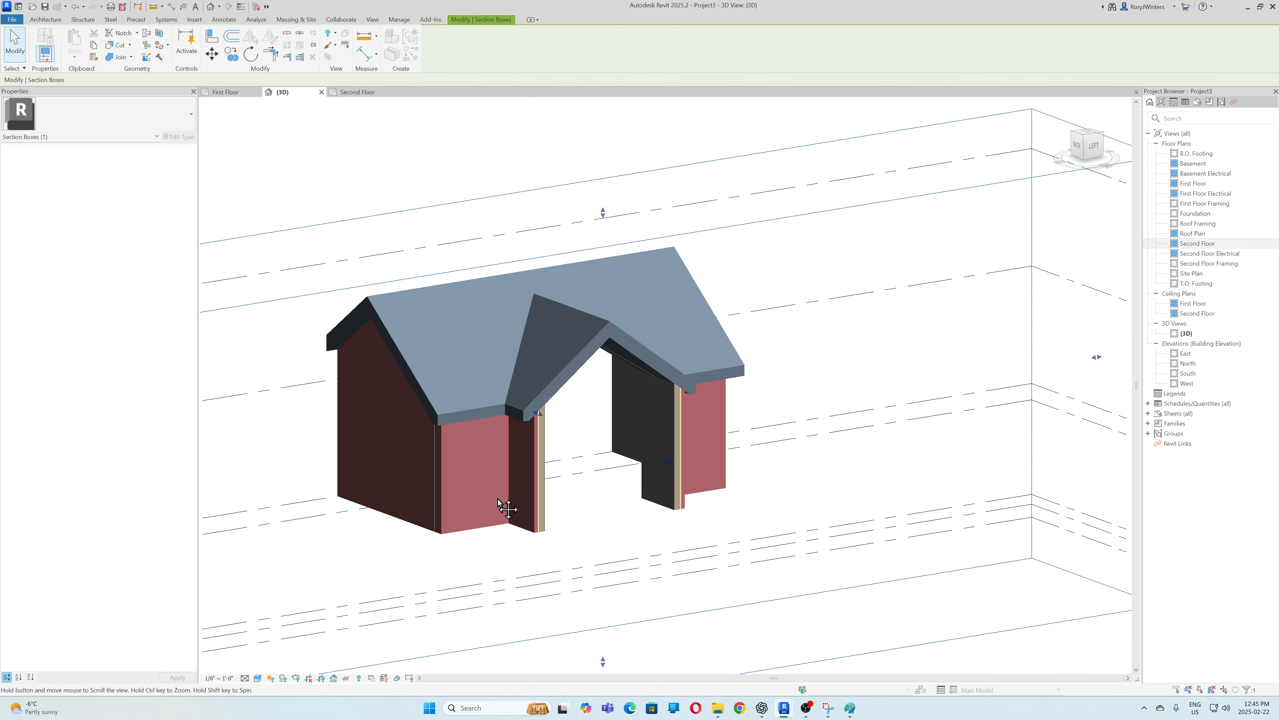